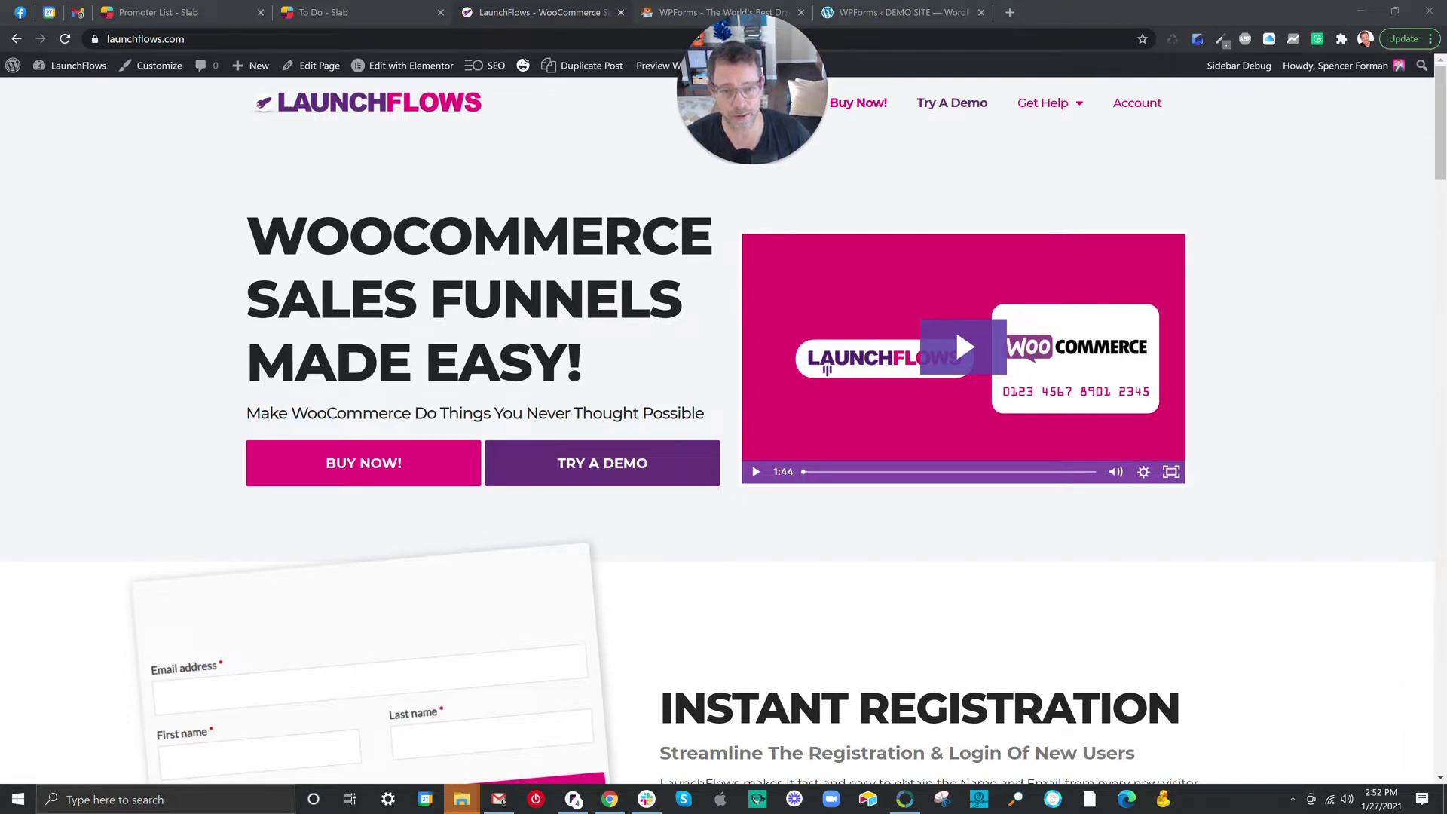
Review the WPForms Pricing page, then return to the demo site's All Forms overview.
{"action": "left_click", "coordinate": [706, 165]}
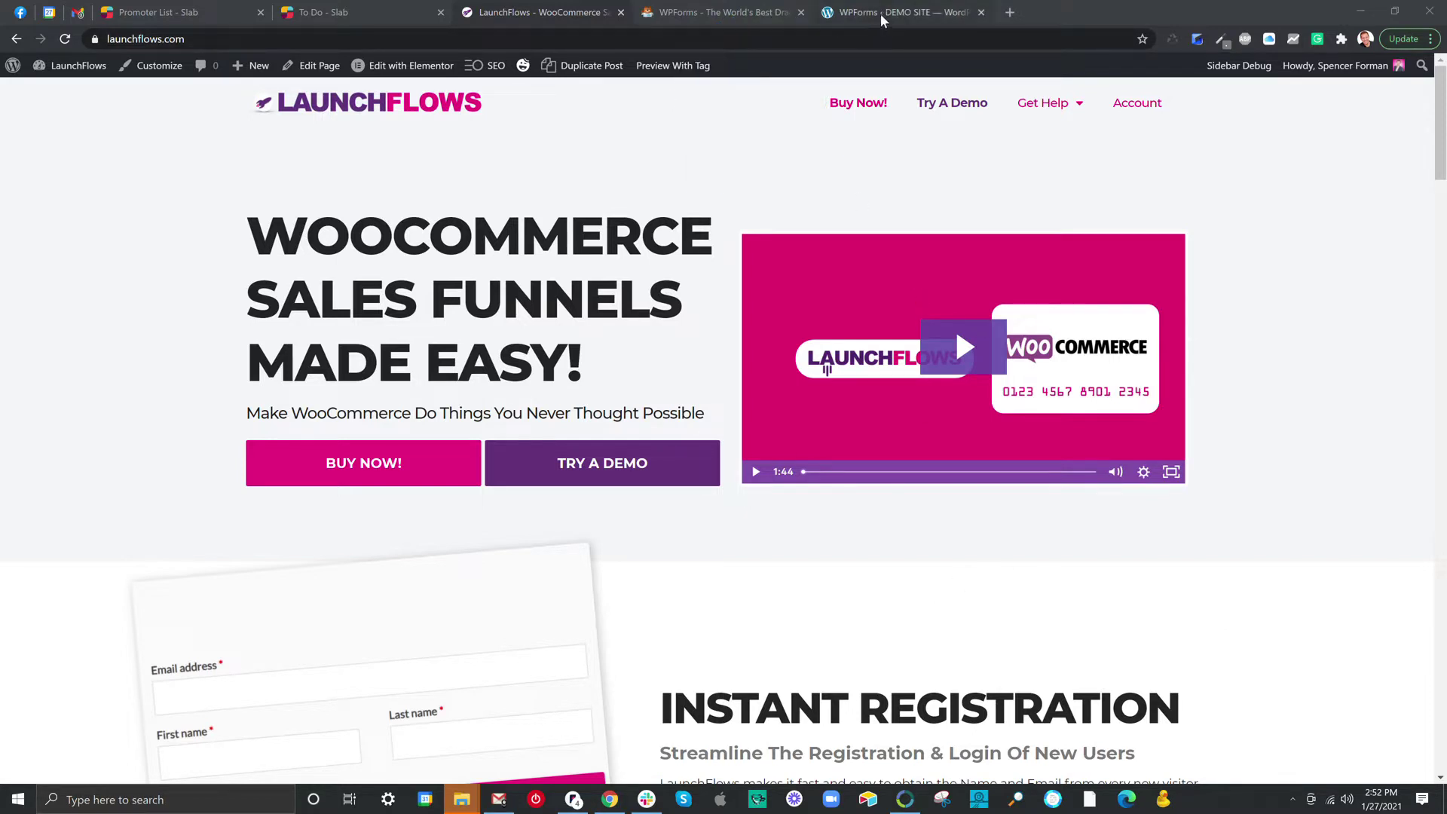
{"action": "left_click", "coordinate": [719, 12]}
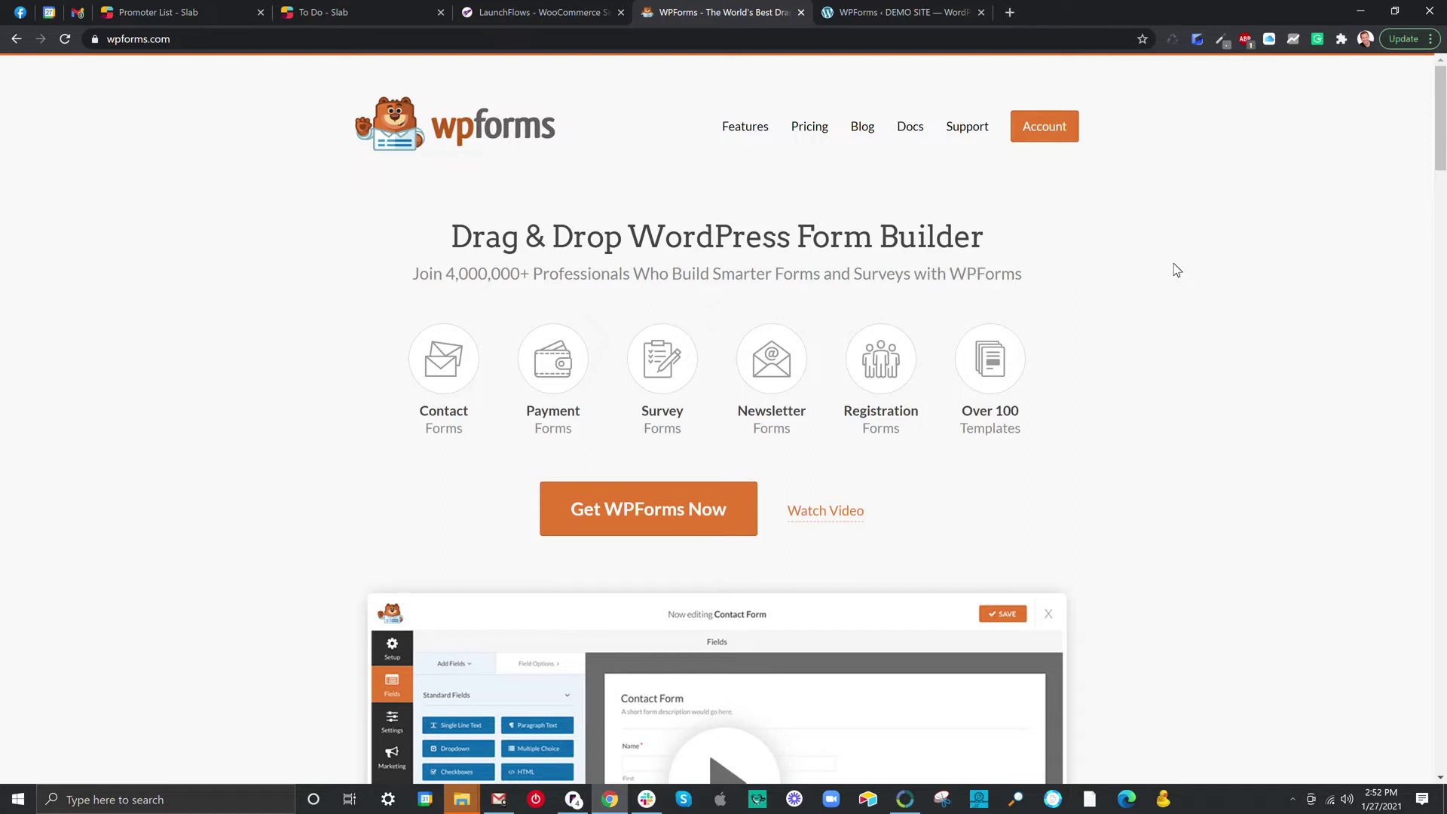
{"action": "left_click", "coordinate": [810, 128]}
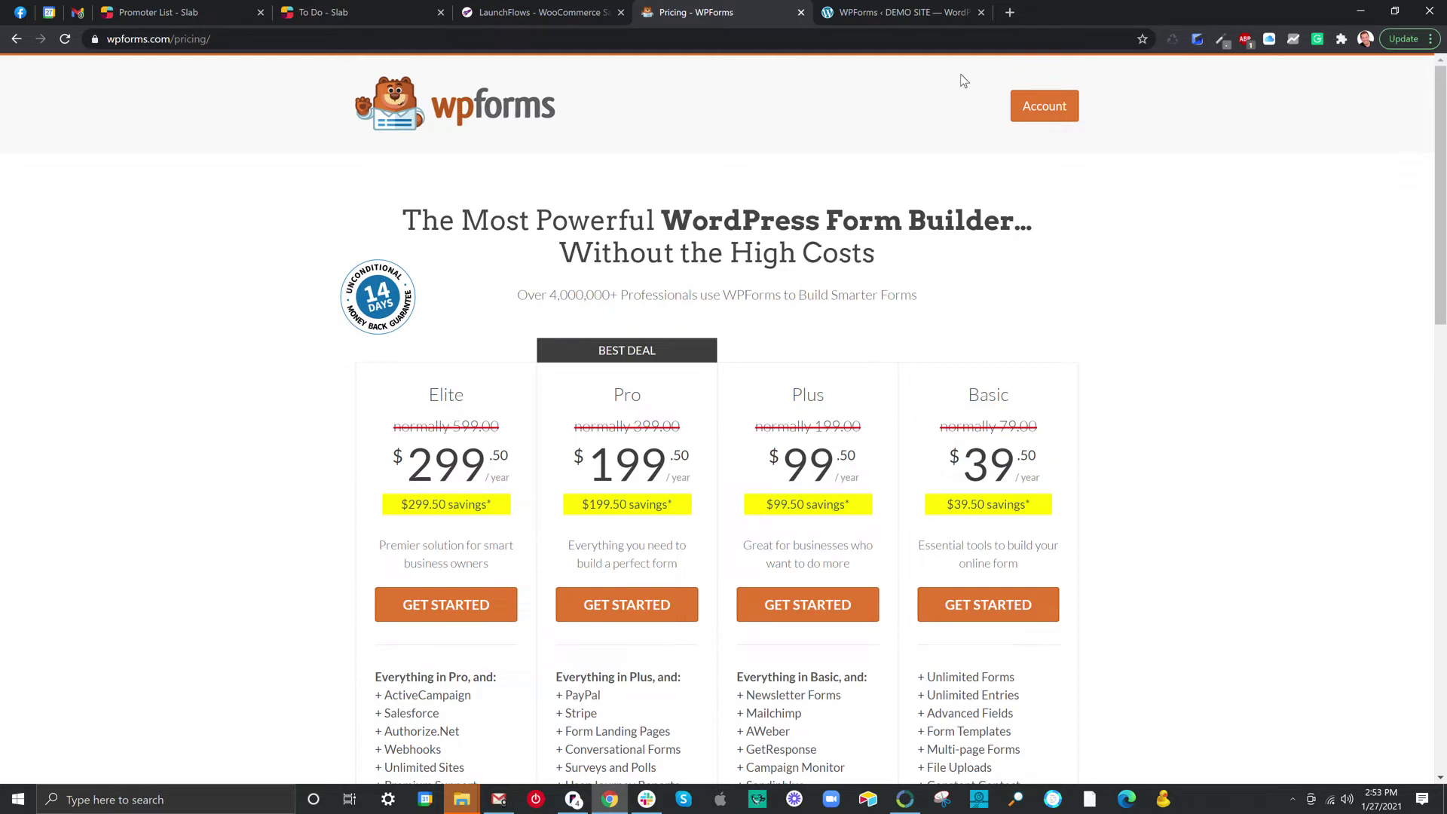
{"action": "left_click", "coordinate": [925, 12]}
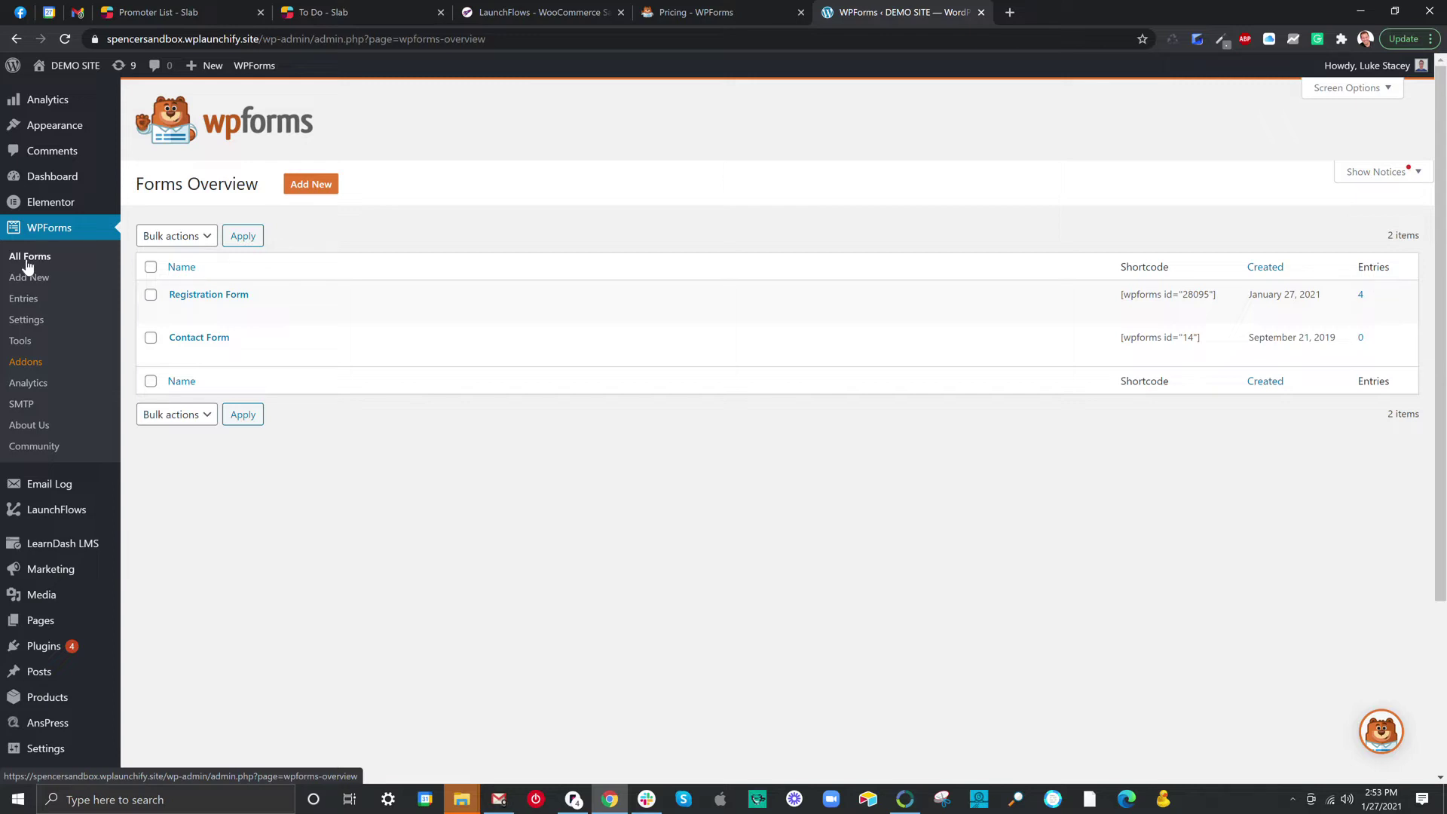
{"action": "mouse_move", "coordinate": [154, 292]}
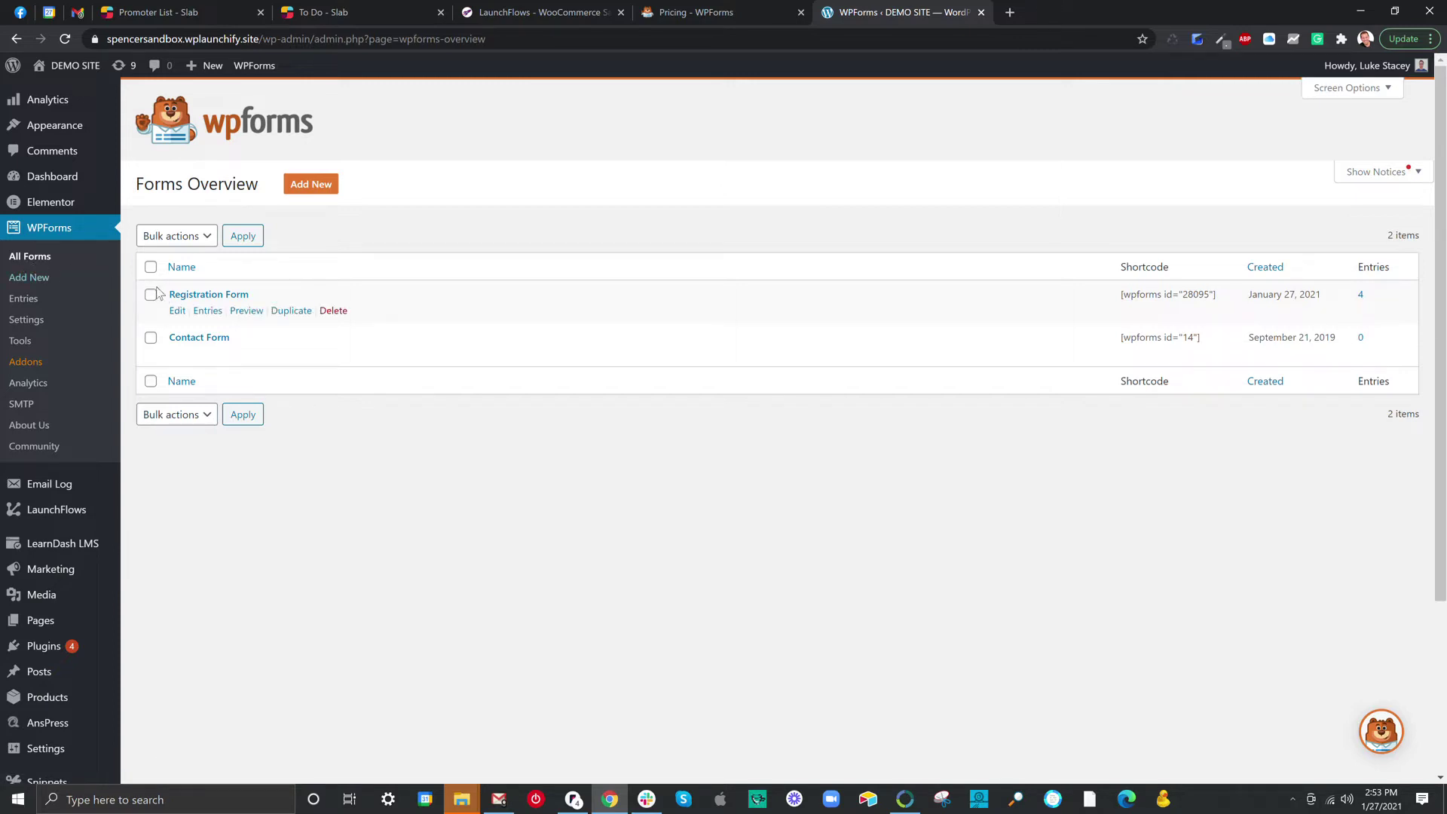
{"action": "left_click", "coordinate": [186, 297]}
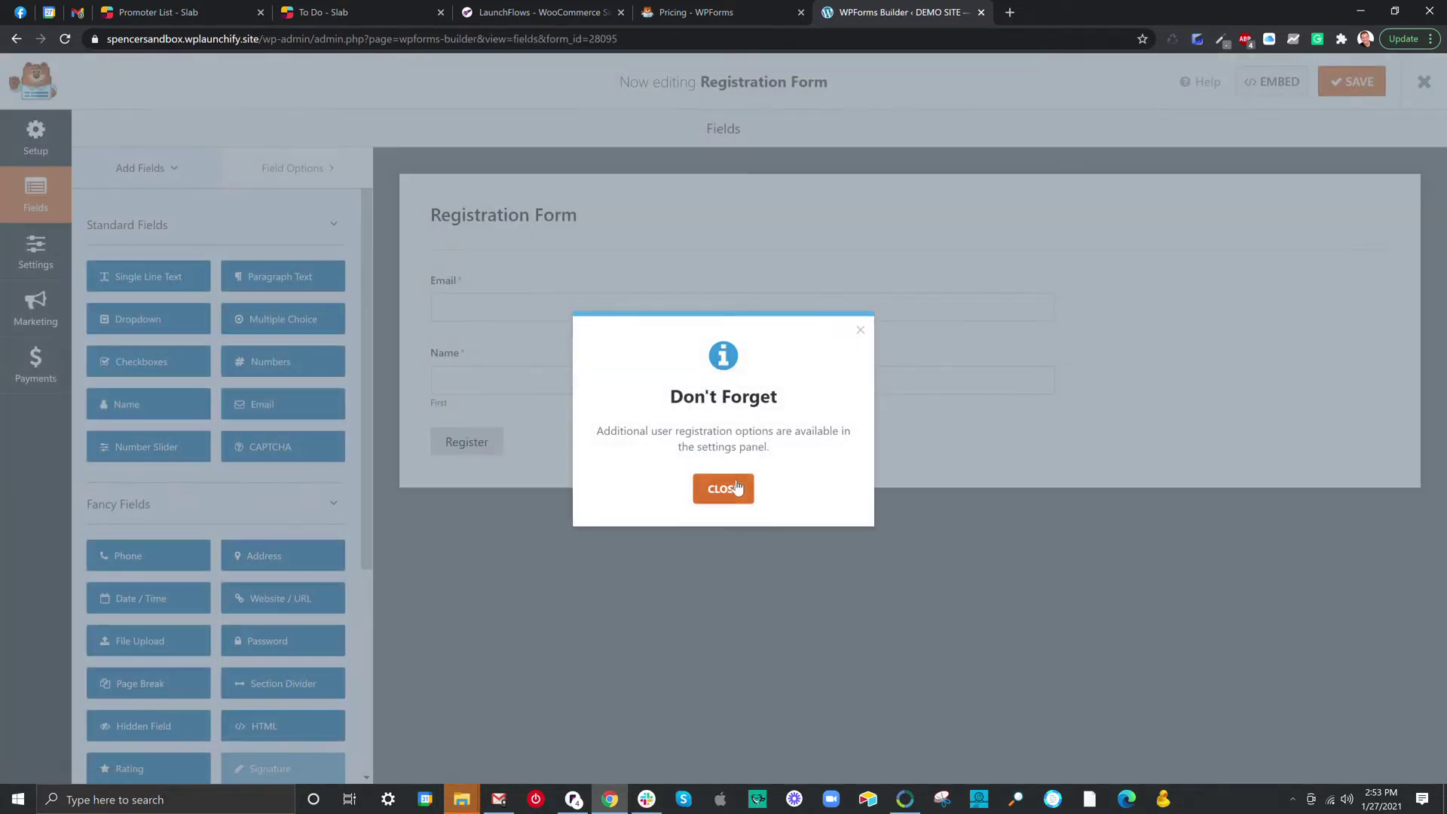
{"action": "left_click", "coordinate": [722, 488]}
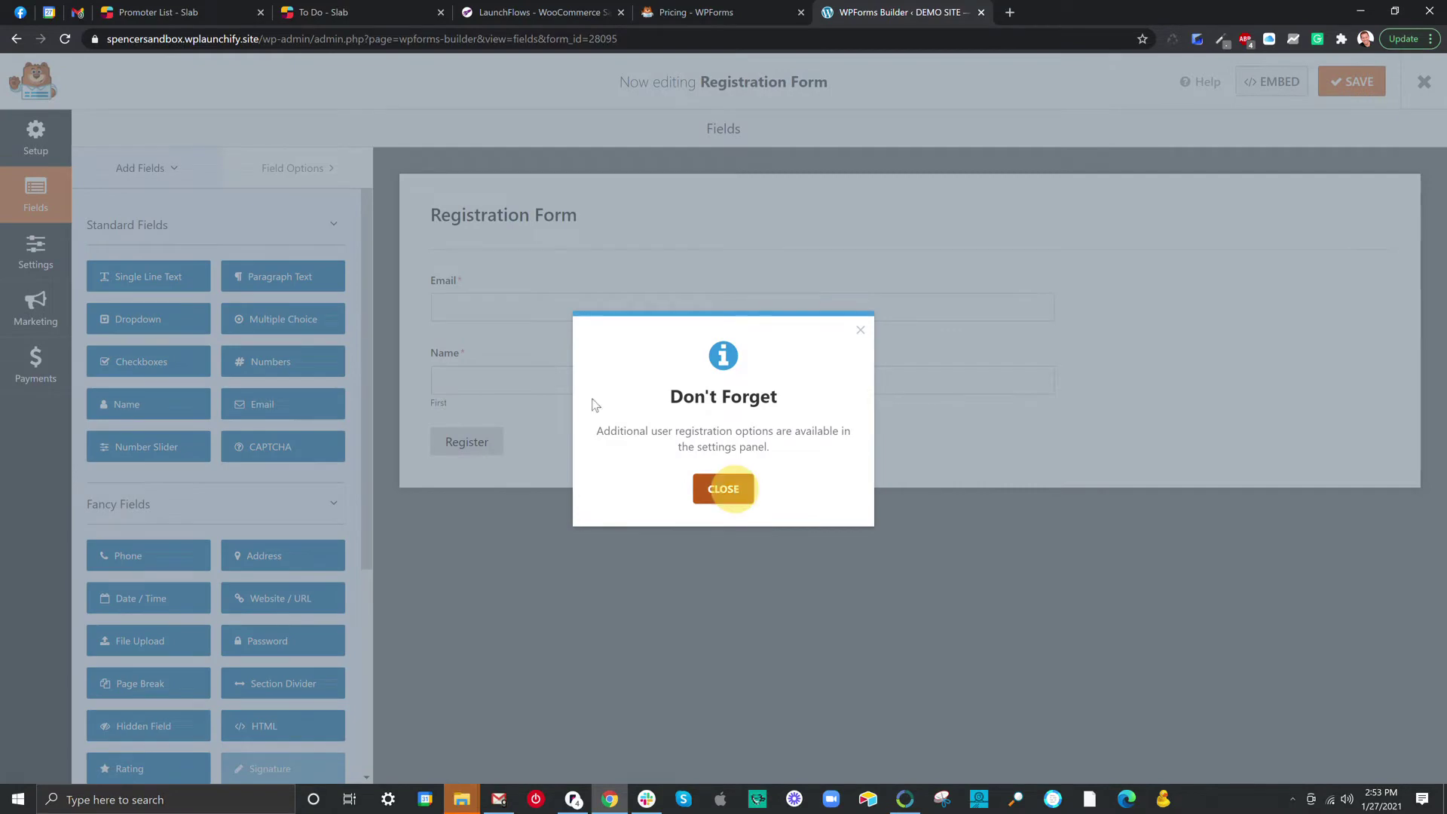
{"action": "left_click", "coordinate": [36, 137]}
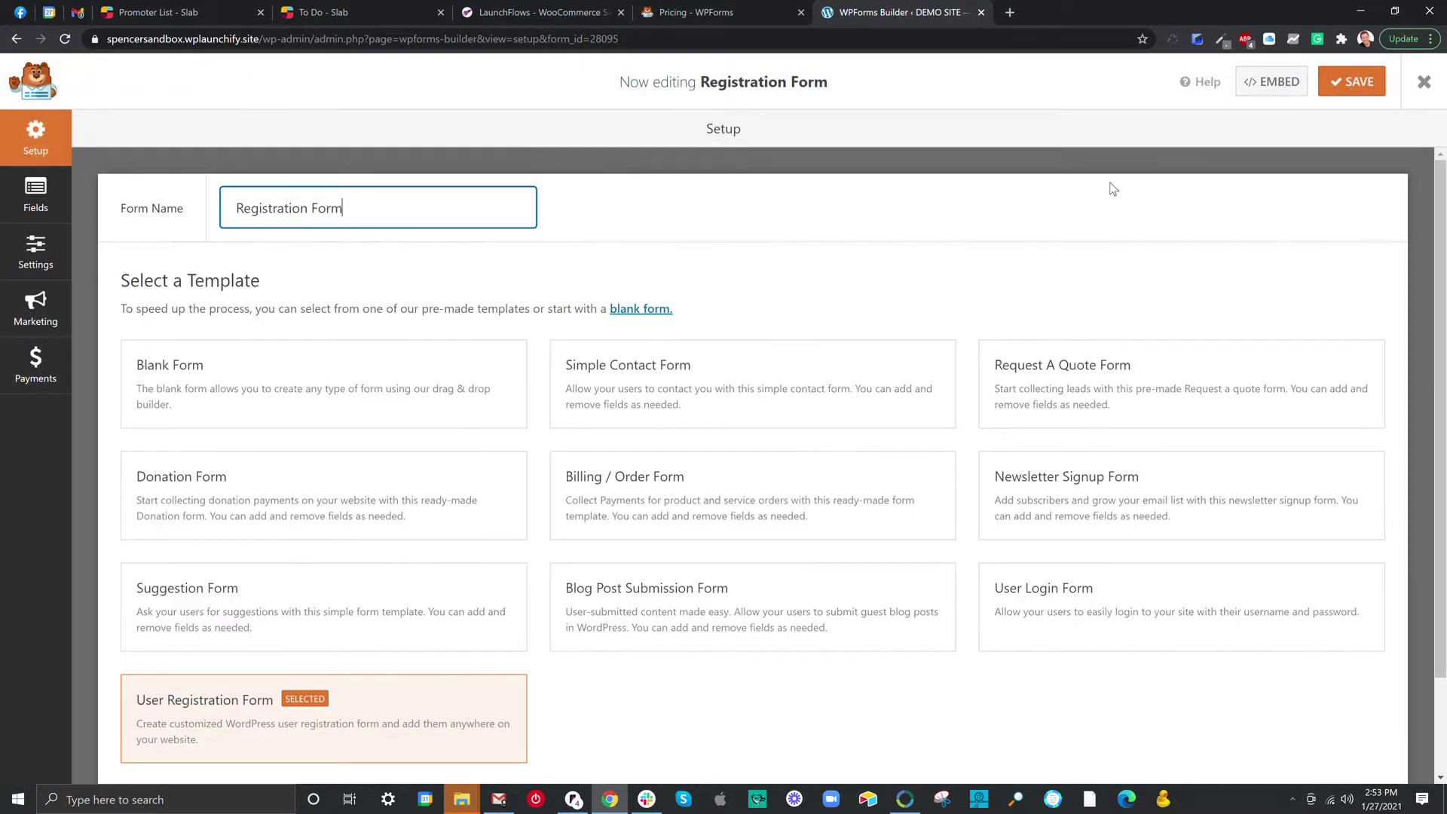
{"action": "left_click", "coordinate": [1422, 85]}
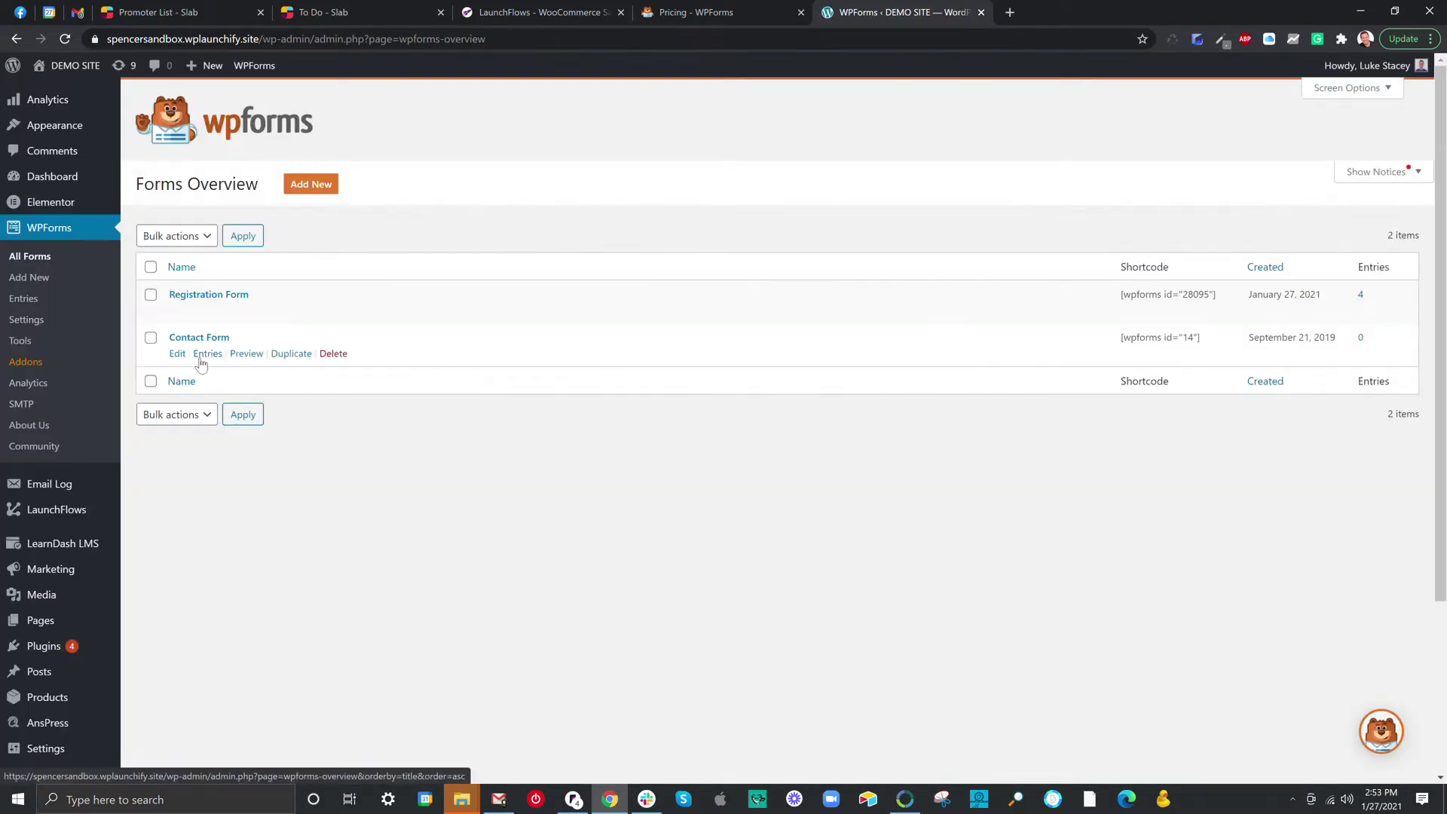
Start a new form from the User Registration Form template and close the Don't Forget popup.
{"action": "left_click", "coordinate": [311, 184]}
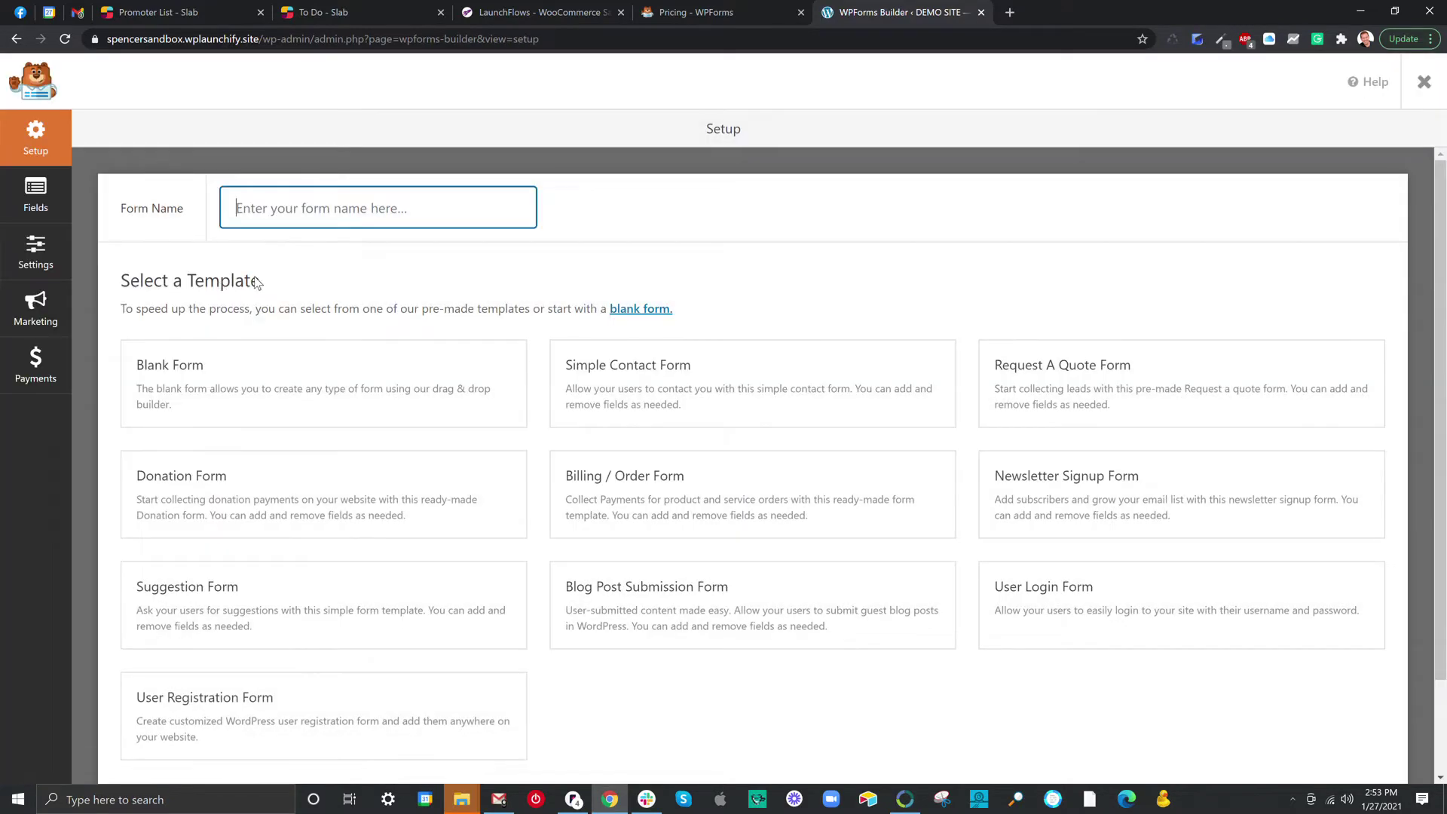
{"action": "mouse_move", "coordinate": [262, 351]}
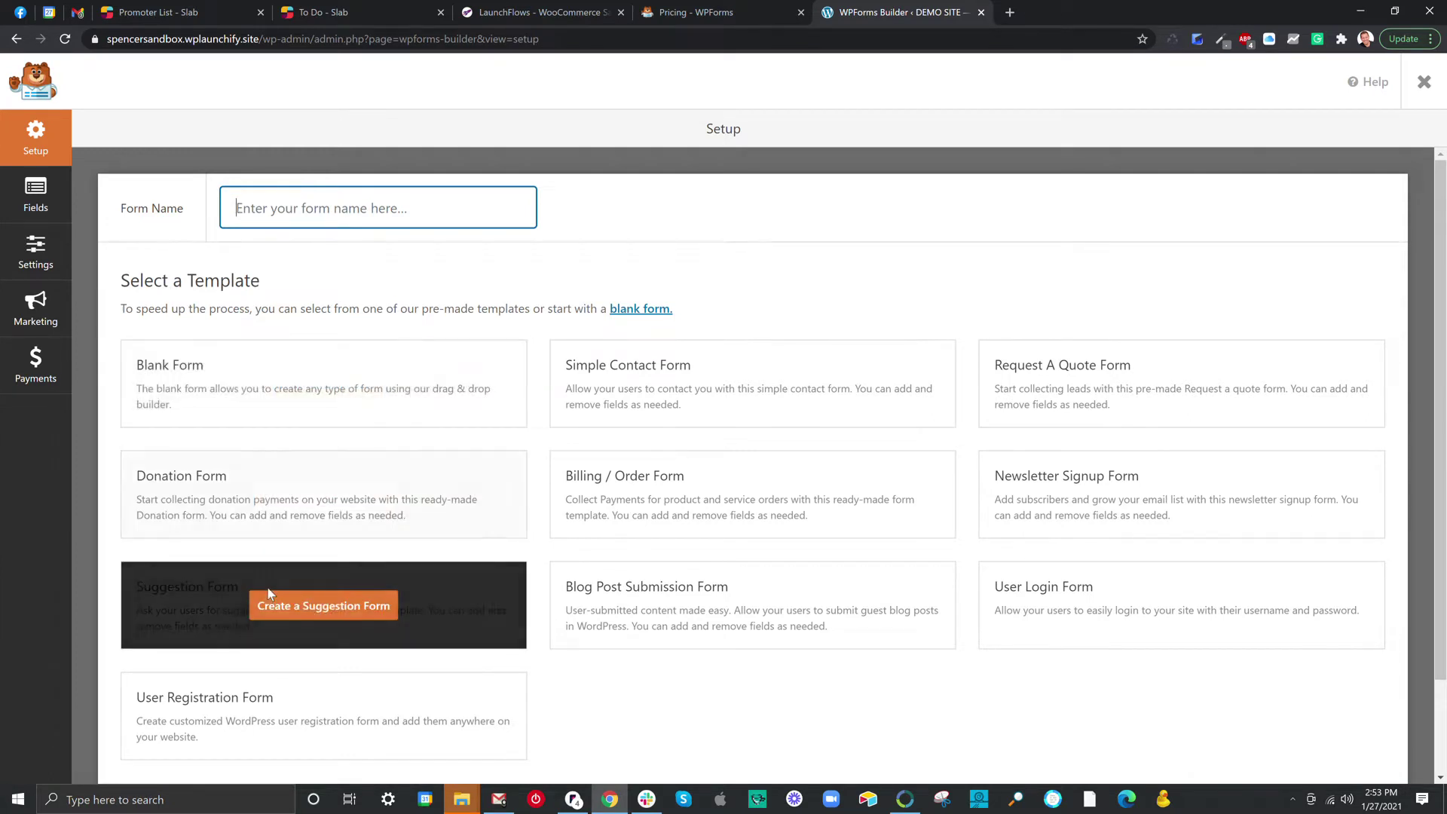
{"action": "mouse_move", "coordinate": [256, 712]}
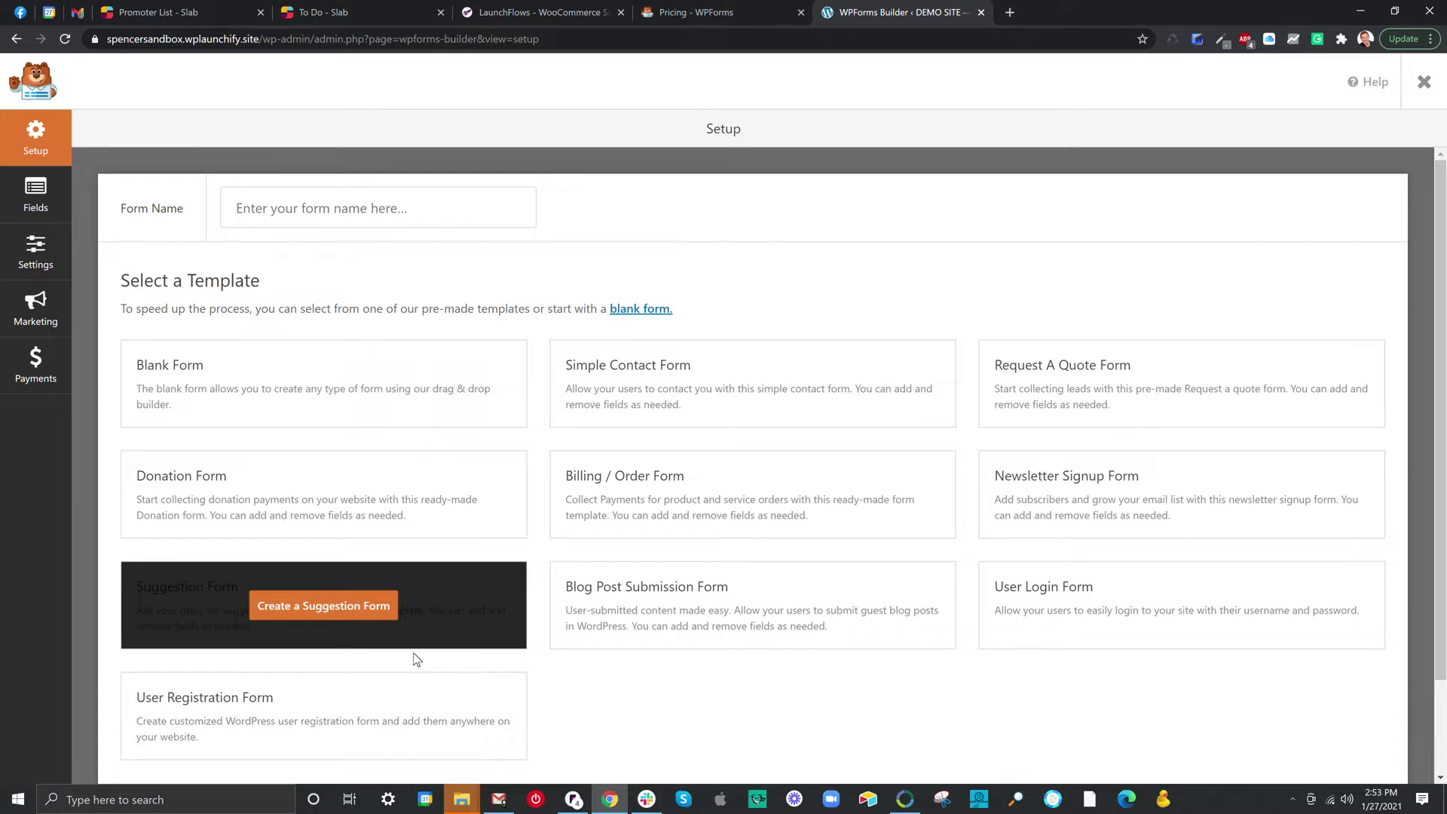
{"action": "left_click", "coordinate": [411, 712]}
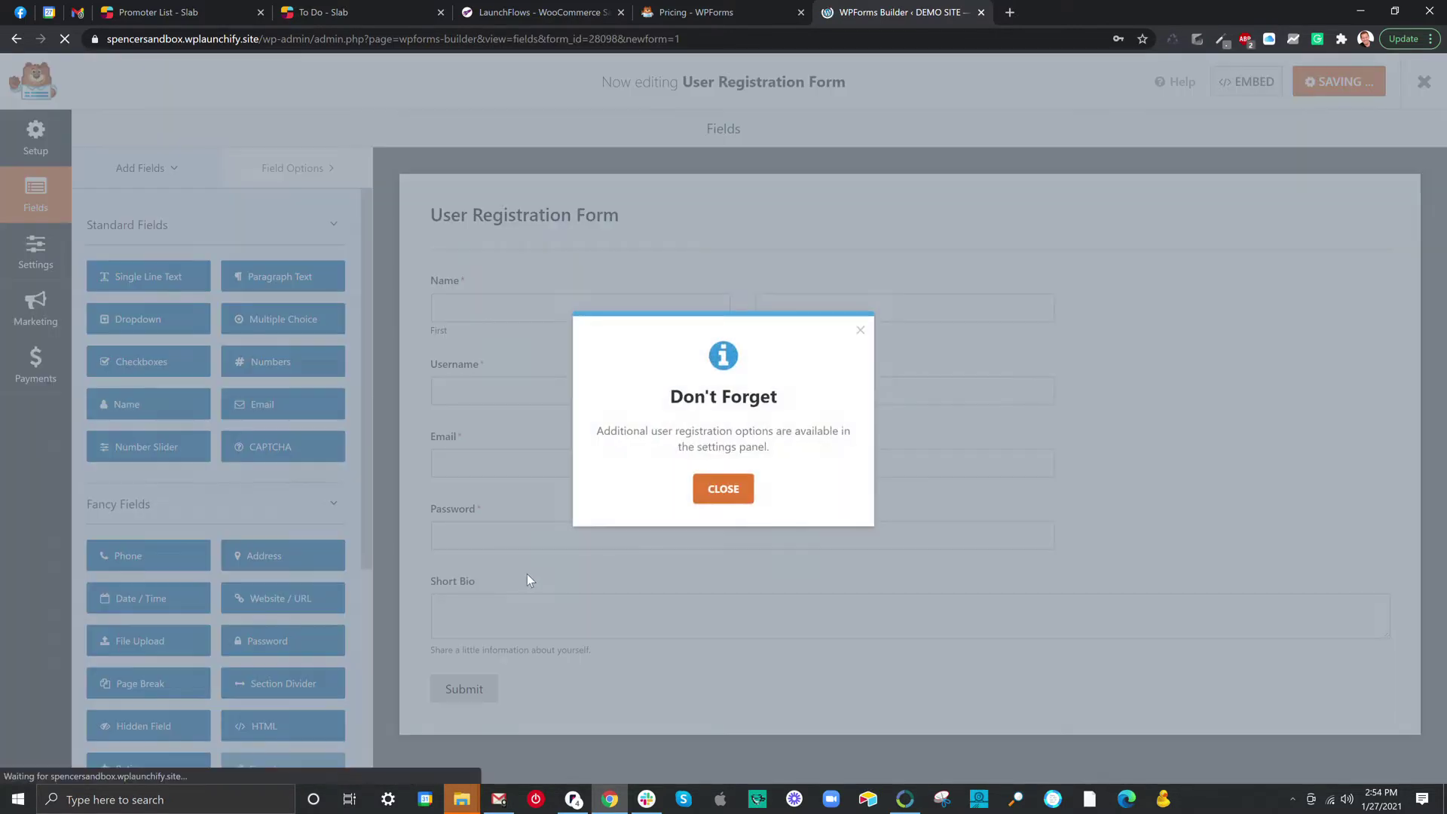
{"action": "left_click", "coordinate": [720, 499]}
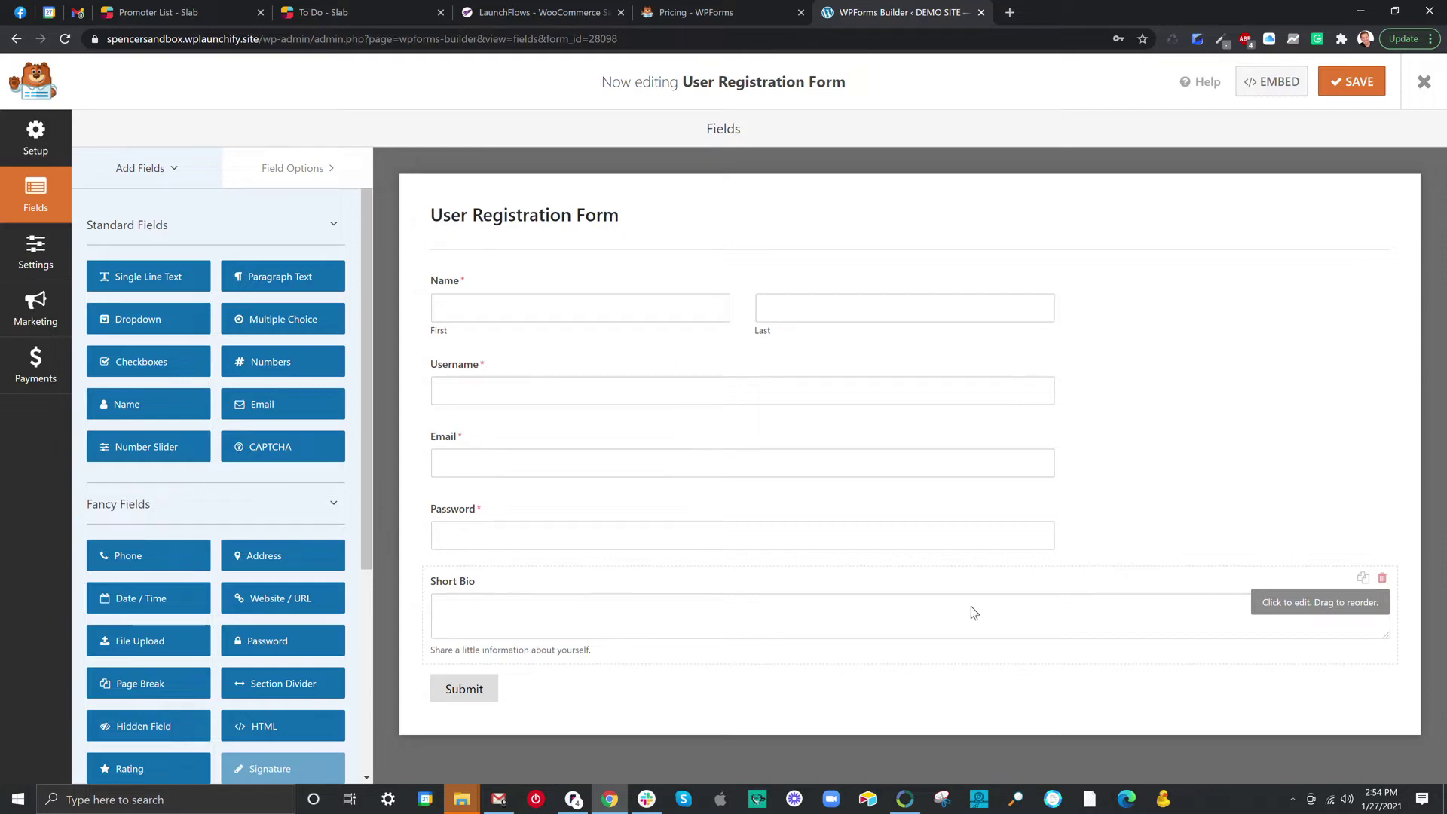
Delete the Short Bio, Password and Username fields, then drag Email above Name.
{"action": "left_click", "coordinate": [1381, 577]}
{"action": "left_click", "coordinate": [686, 465]}
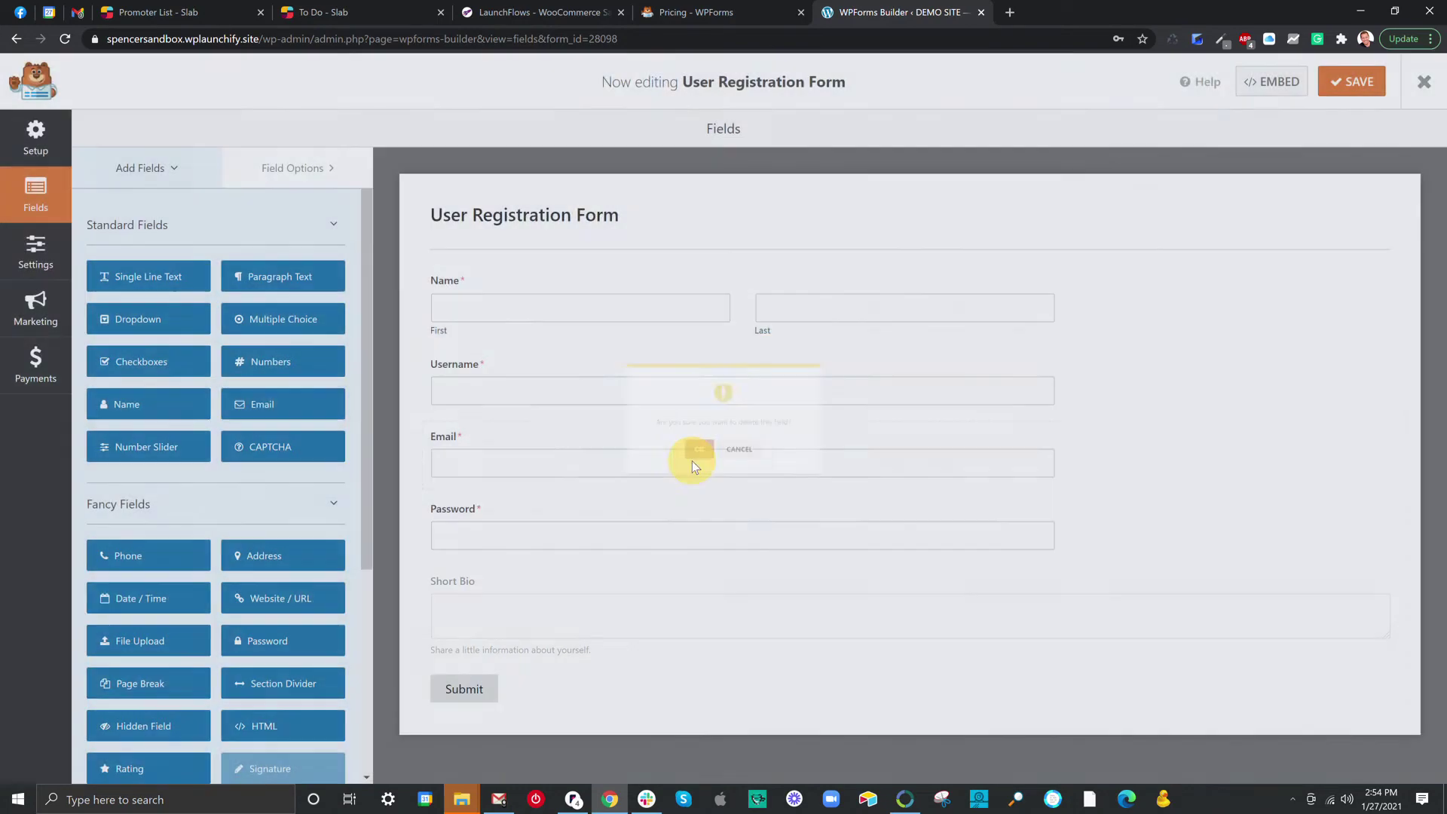
{"action": "left_click", "coordinate": [1381, 506]}
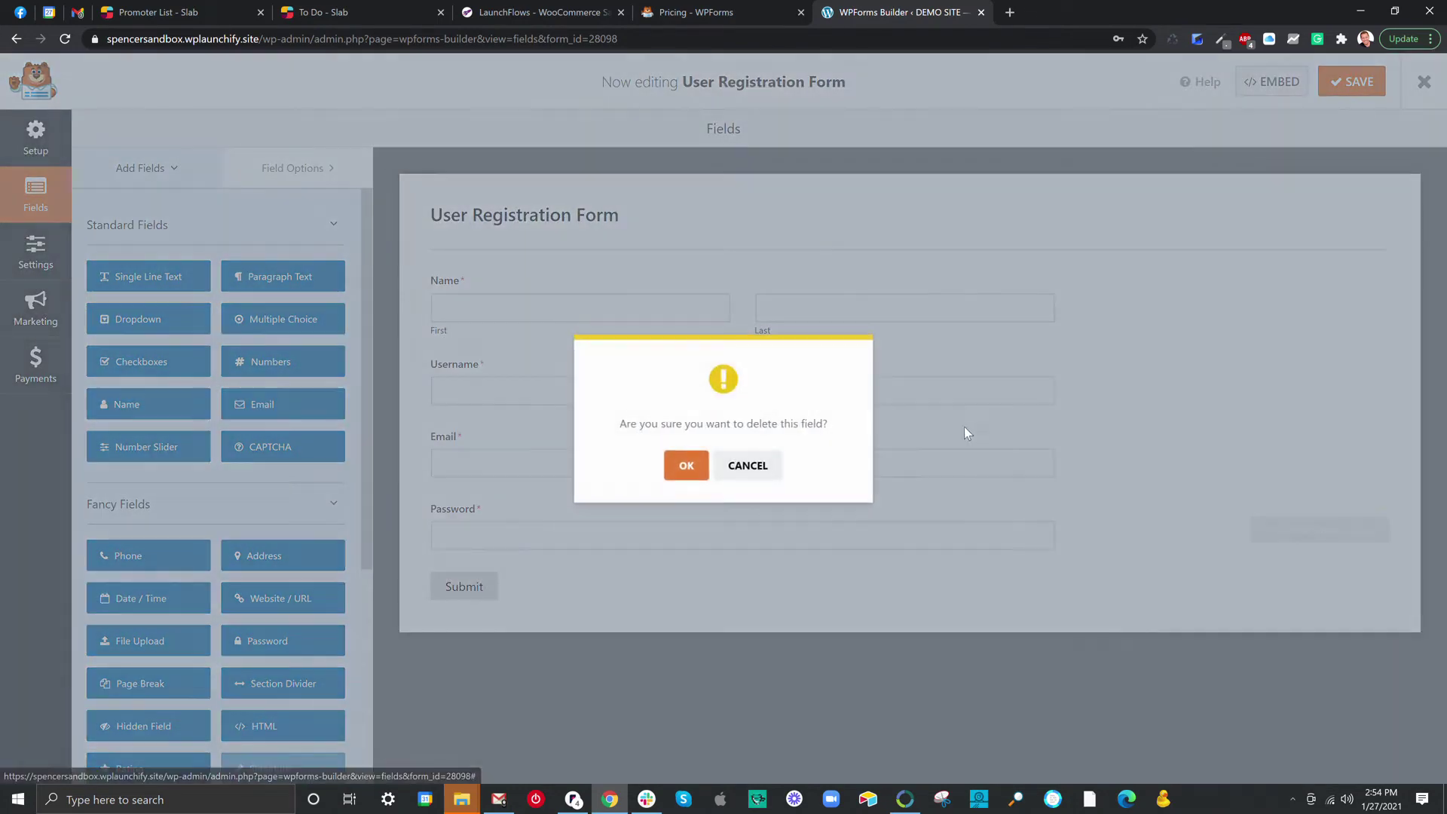
{"action": "left_click", "coordinate": [685, 466]}
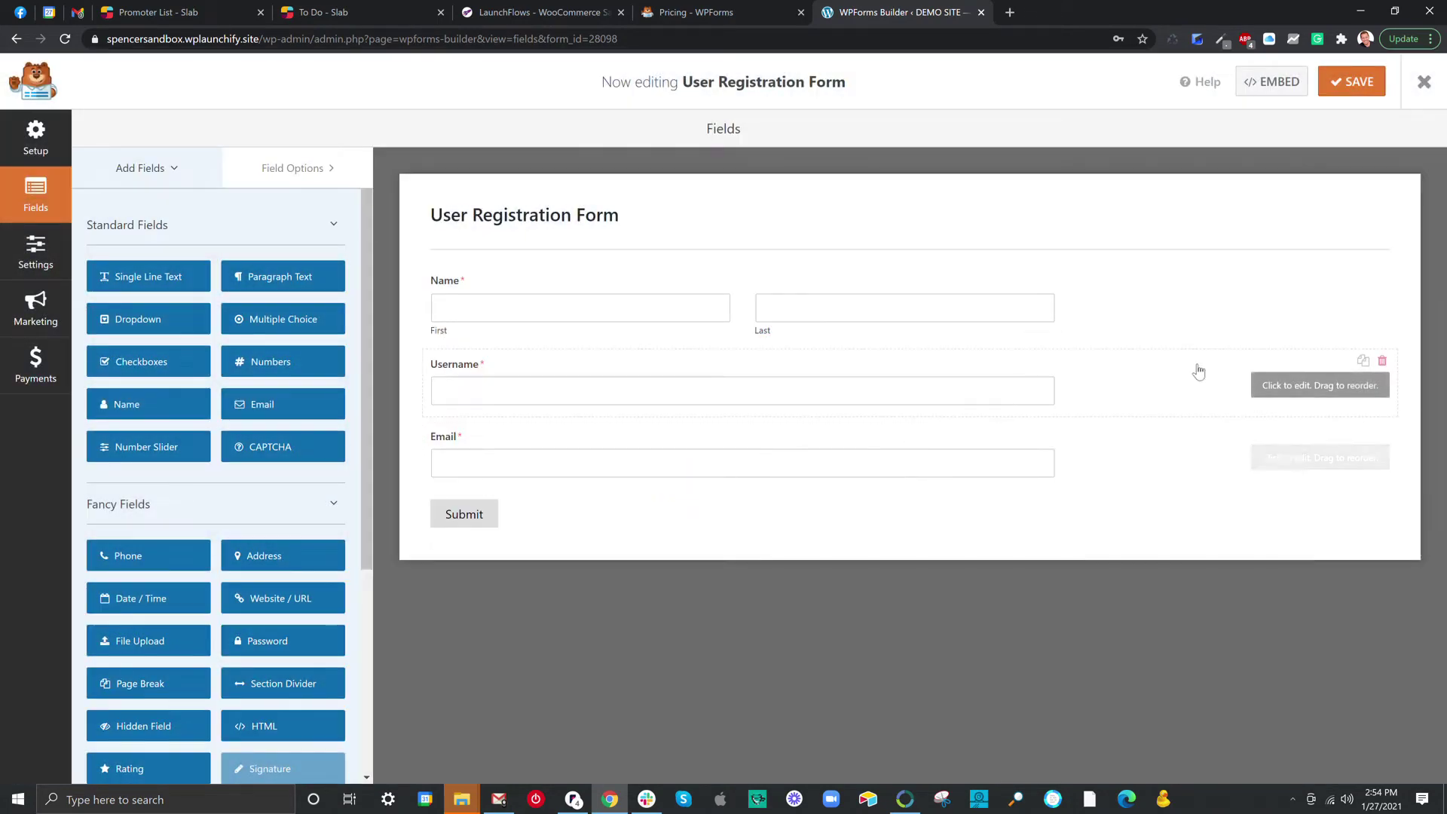
{"action": "left_click", "coordinate": [1382, 360]}
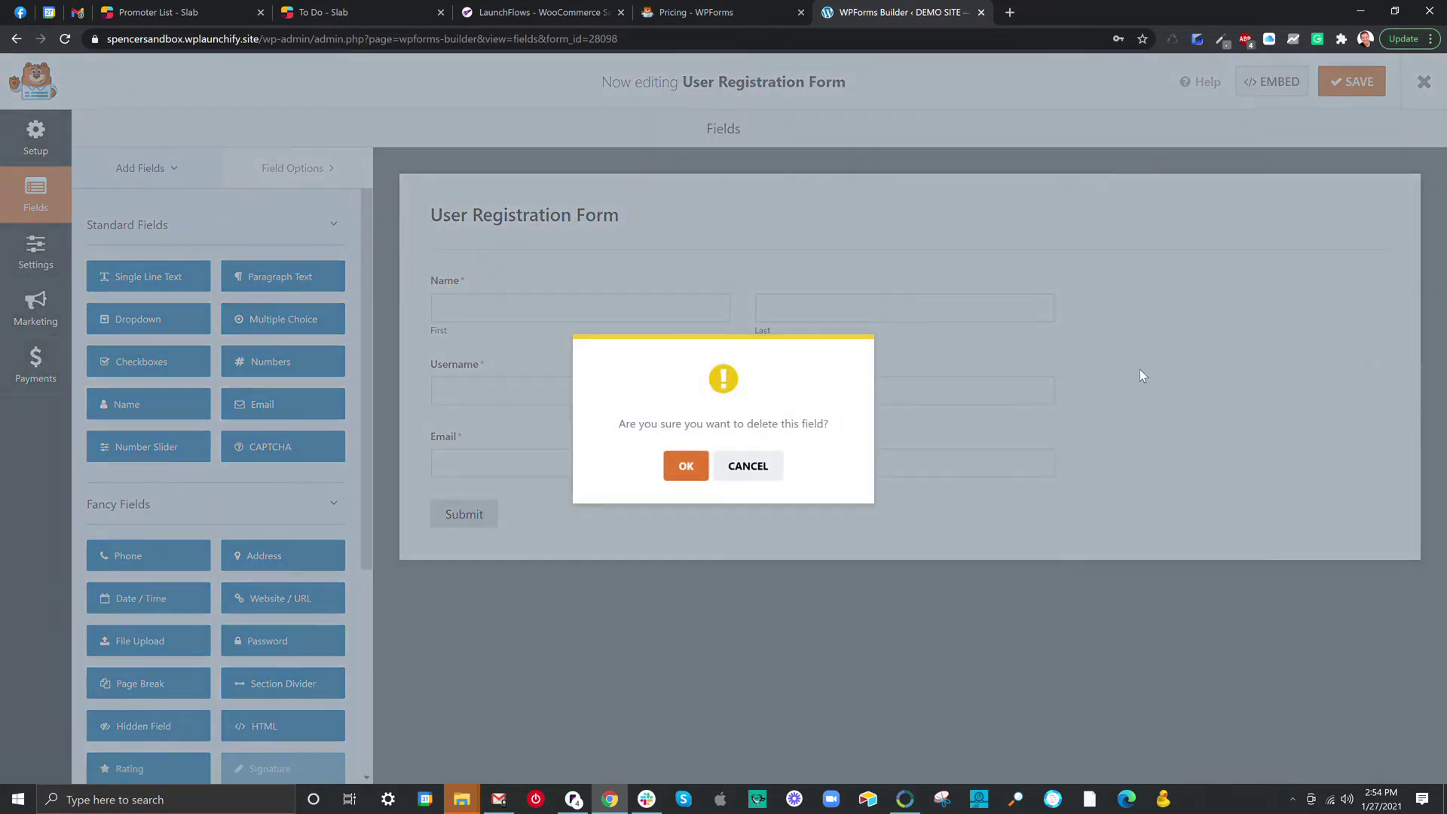
{"action": "left_click", "coordinate": [687, 462]}
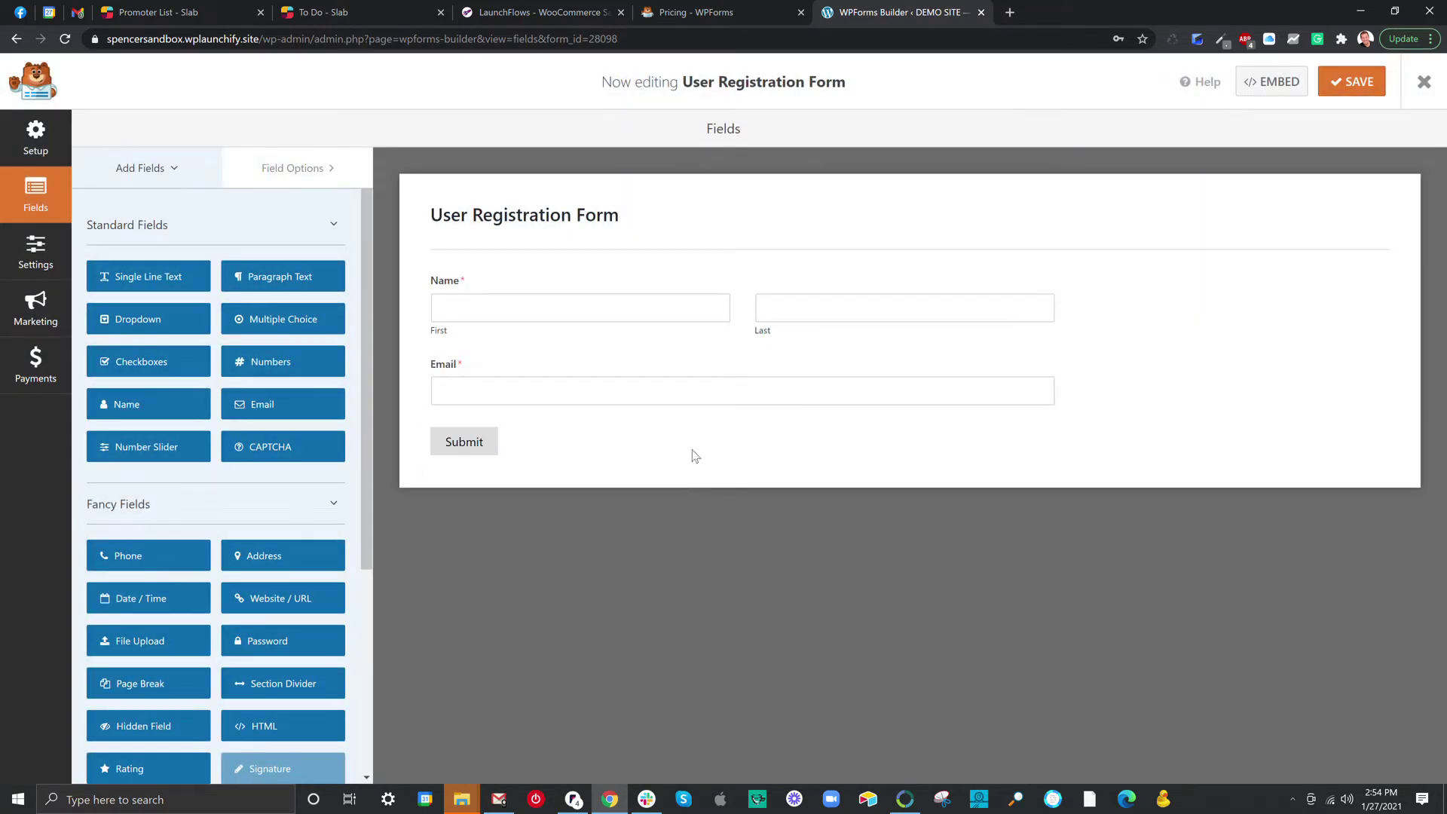
{"action": "left_click_drag", "start_coordinate": [749, 368], "coordinate": [733, 242]}
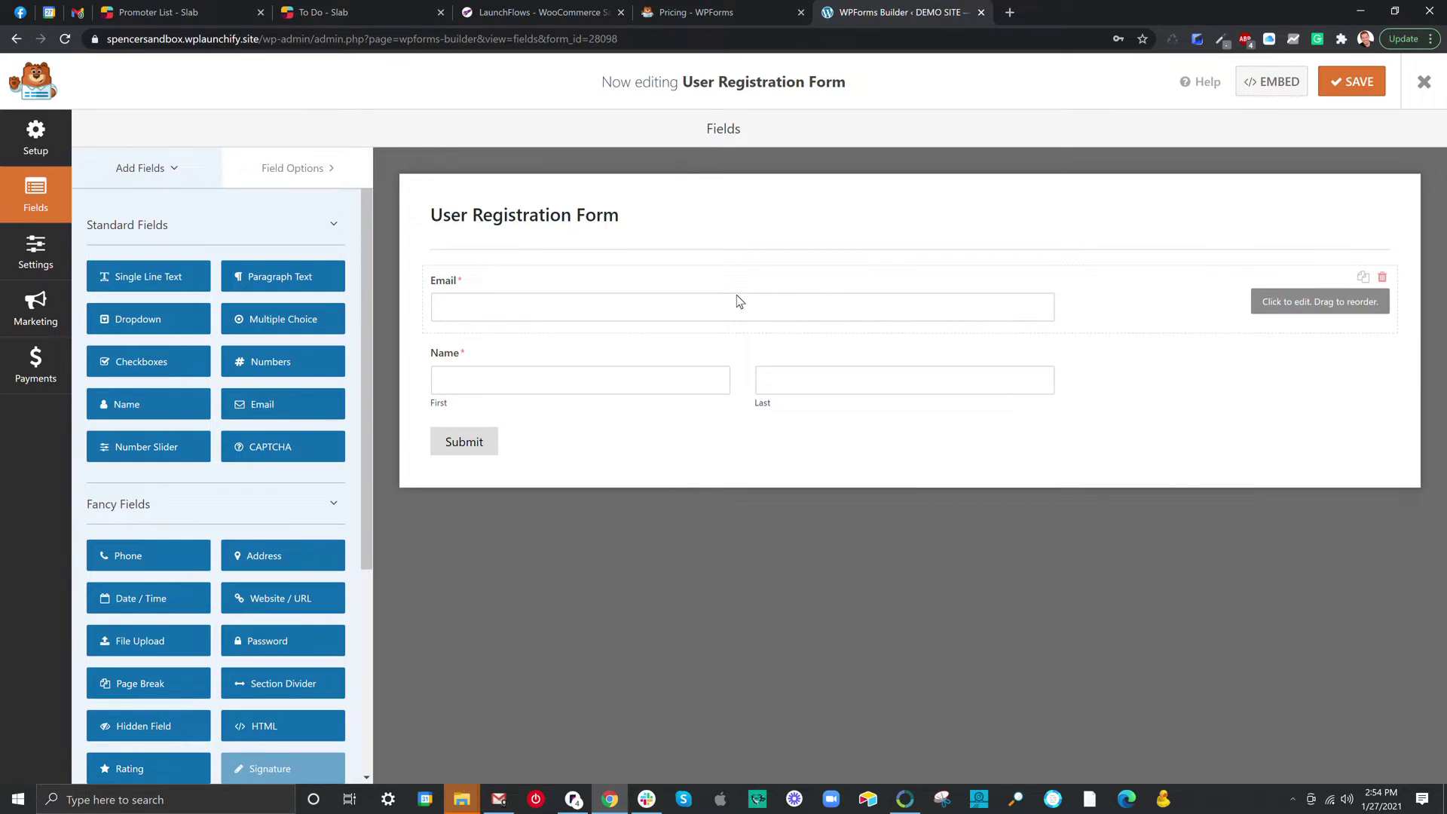
Change the submit button text to 'Register Now!' in the form's General settings.
{"action": "left_click", "coordinate": [494, 443]}
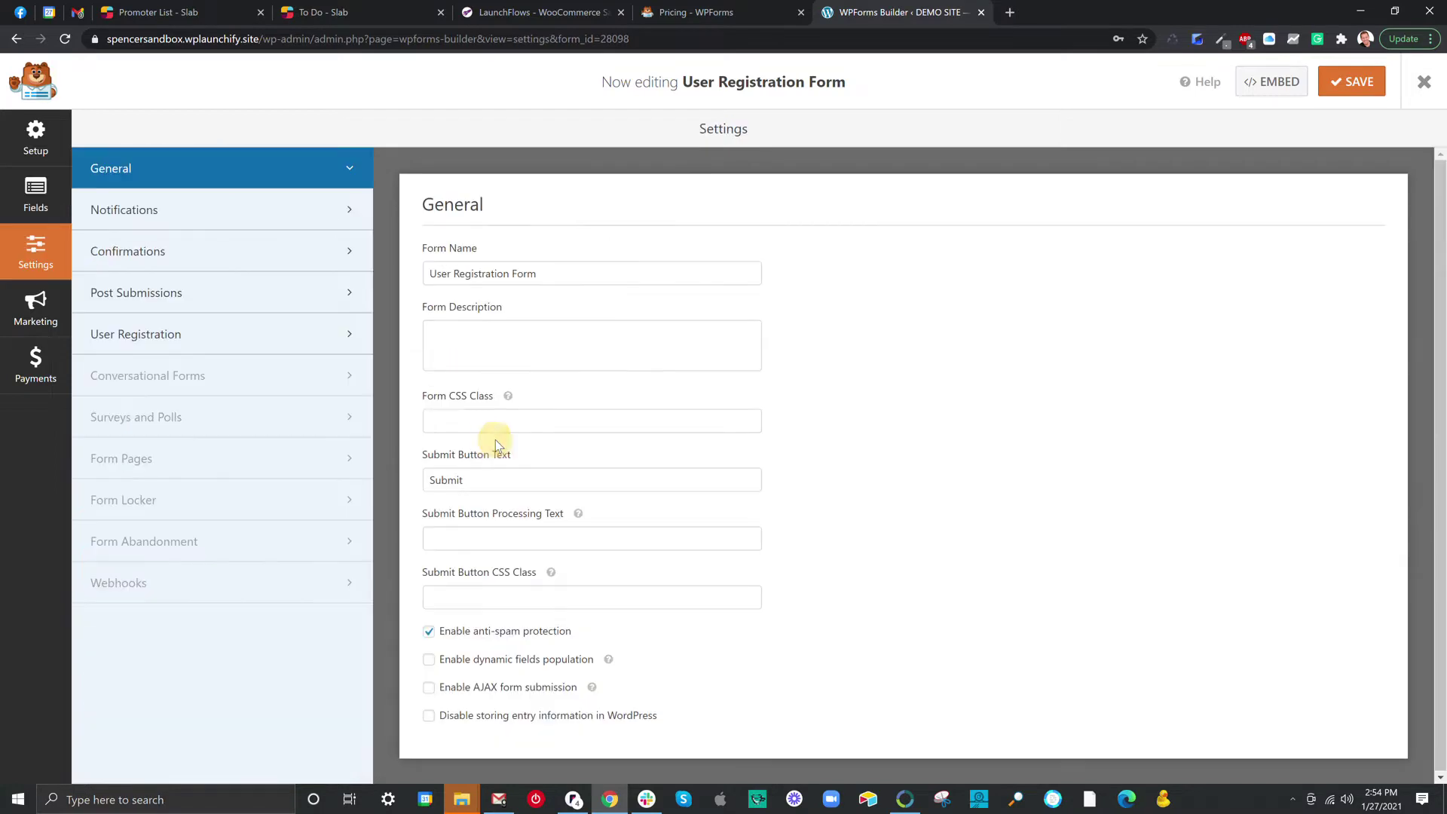
{"action": "double_click", "coordinate": [442, 480]}
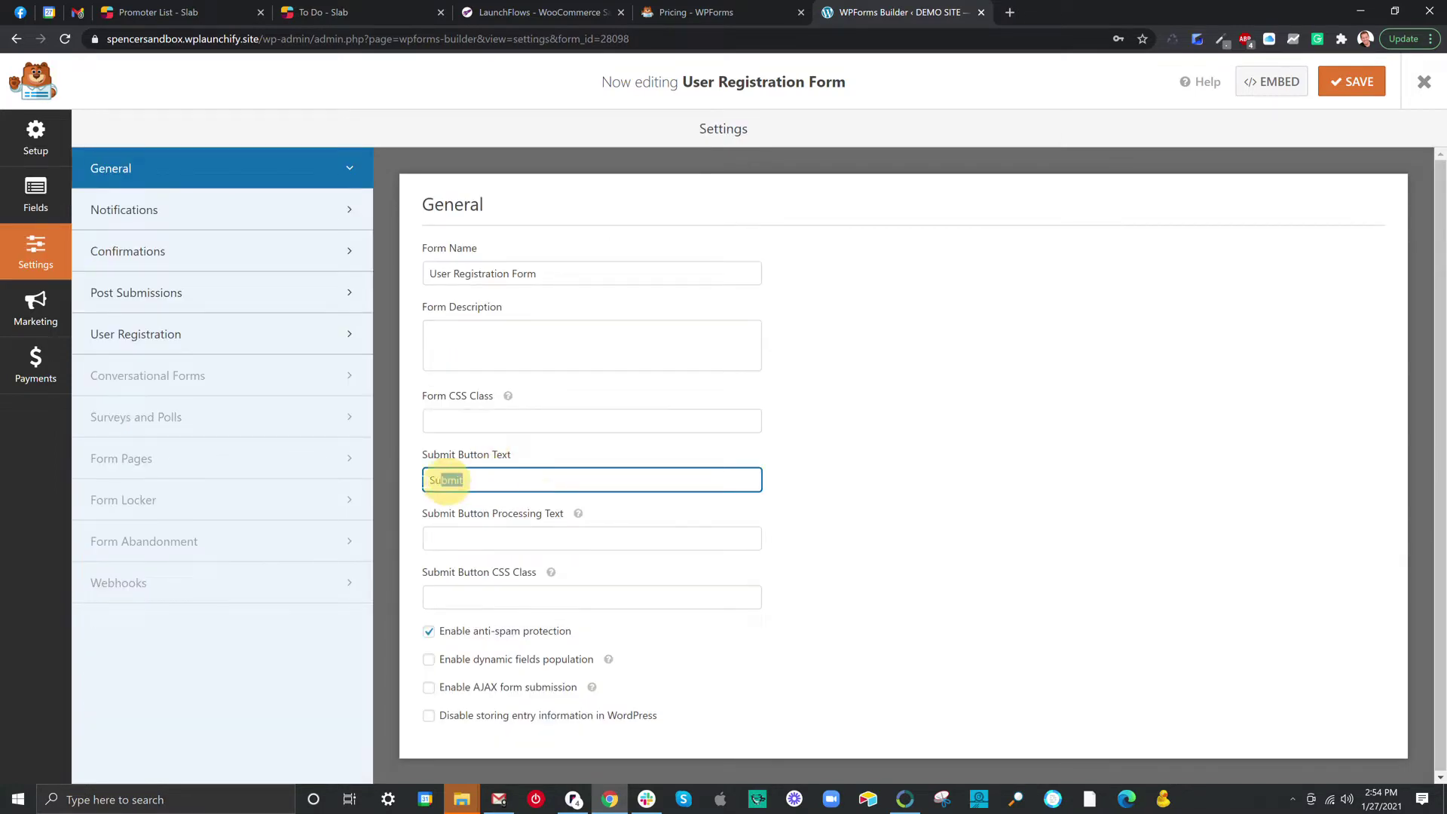
{"action": "type", "text": "REgi"}
{"action": "key", "text": "BackSpace"}
{"action": "key", "text": "BackSpace"}
{"action": "key", "text": "BackSpace"}
{"action": "type", "text": "egister Now!"}
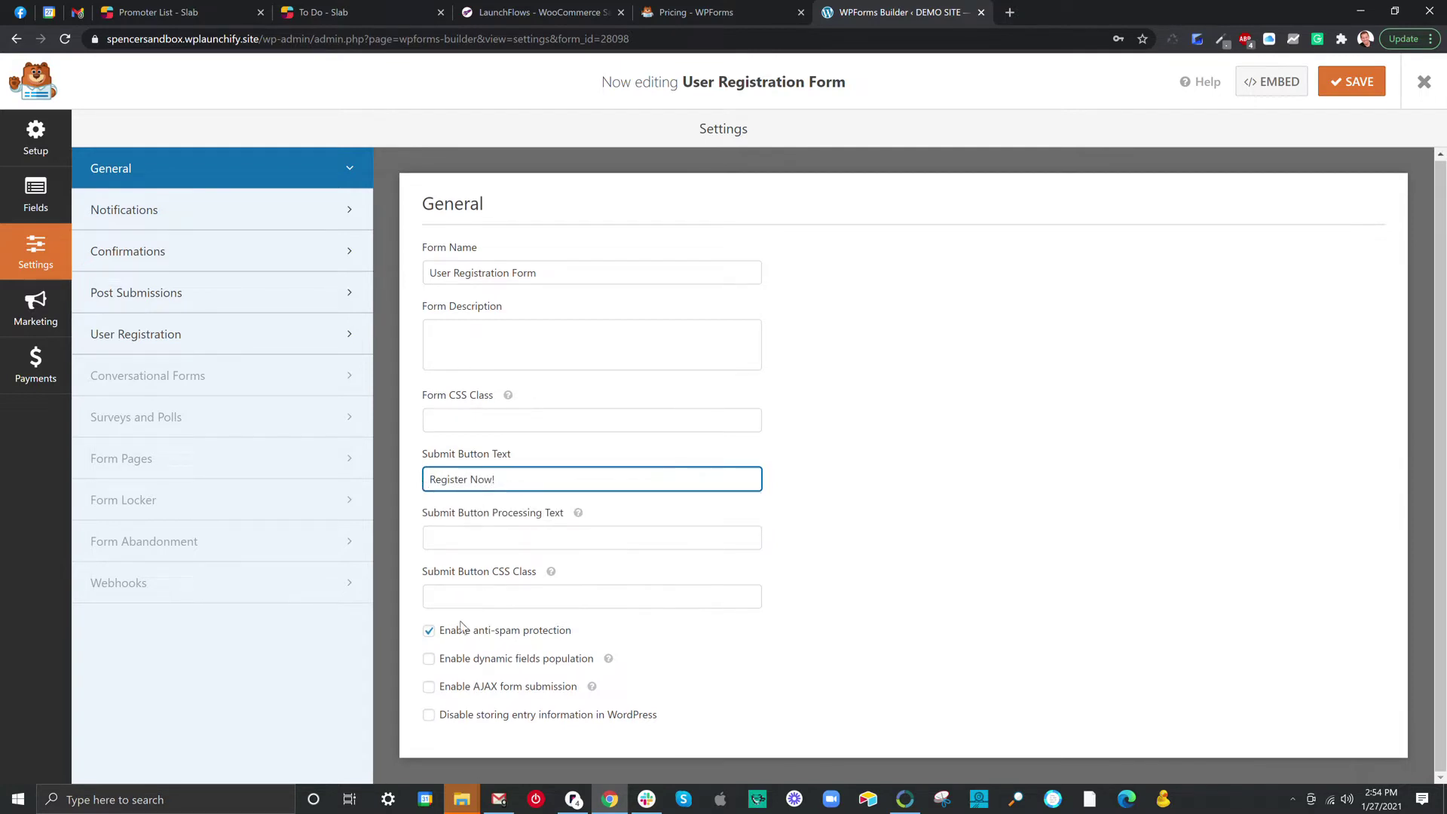
Disable anti-spam protection, enable AJAX form submission, and save the form.
{"action": "left_click", "coordinate": [428, 630]}
{"action": "left_click", "coordinate": [428, 686]}
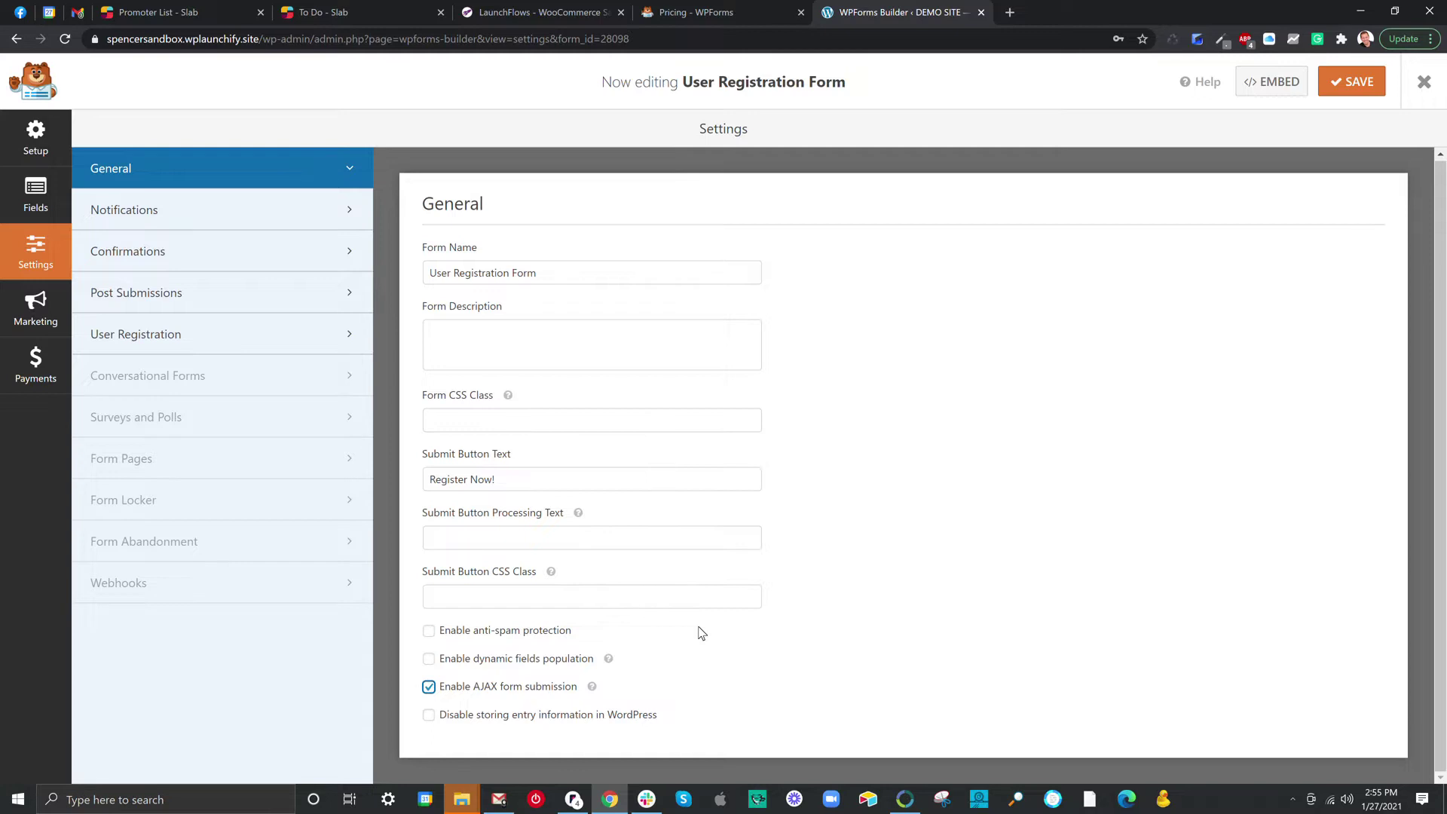
{"action": "left_click", "coordinate": [1348, 87]}
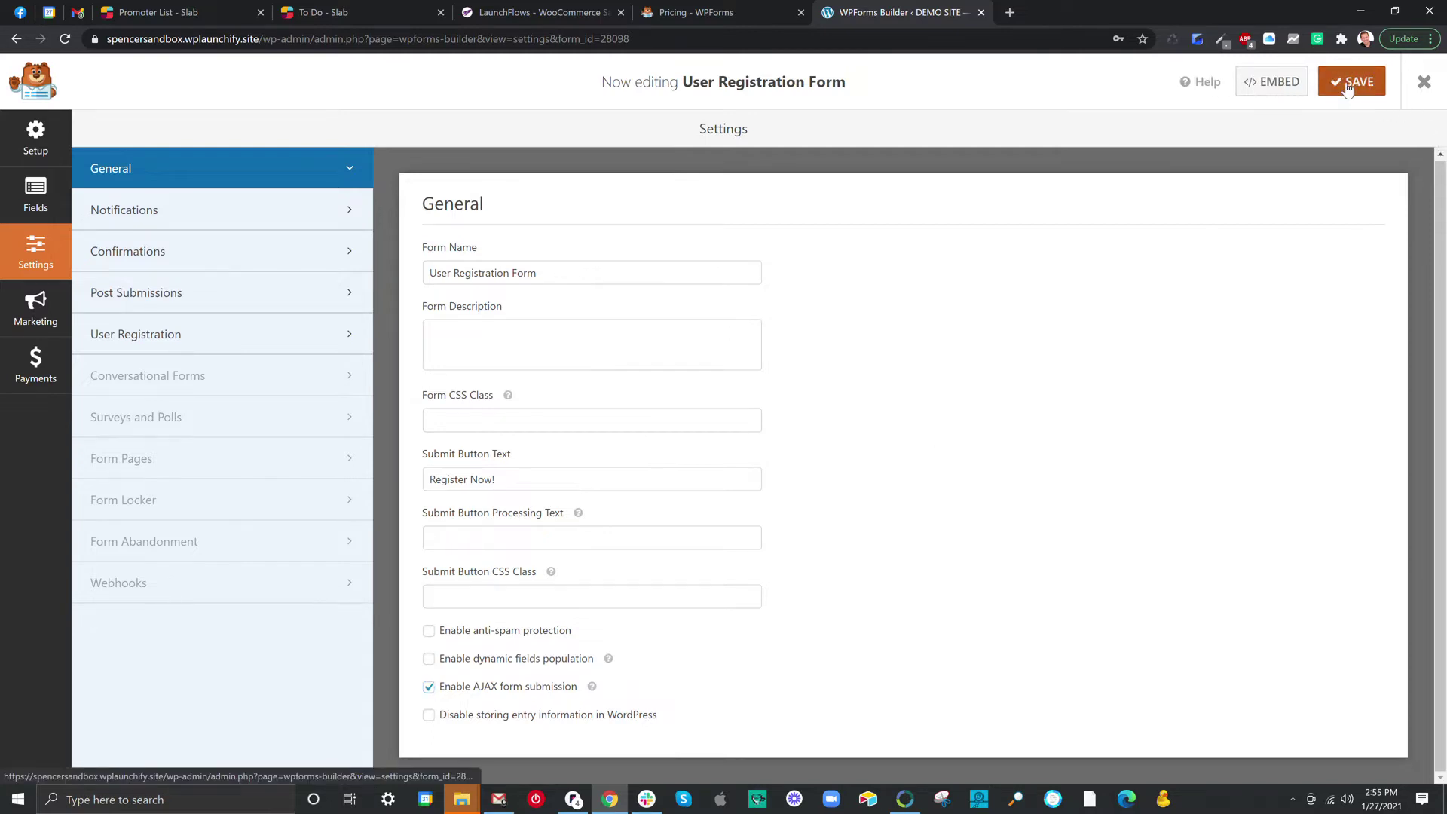
{"action": "left_click", "coordinate": [265, 205]}
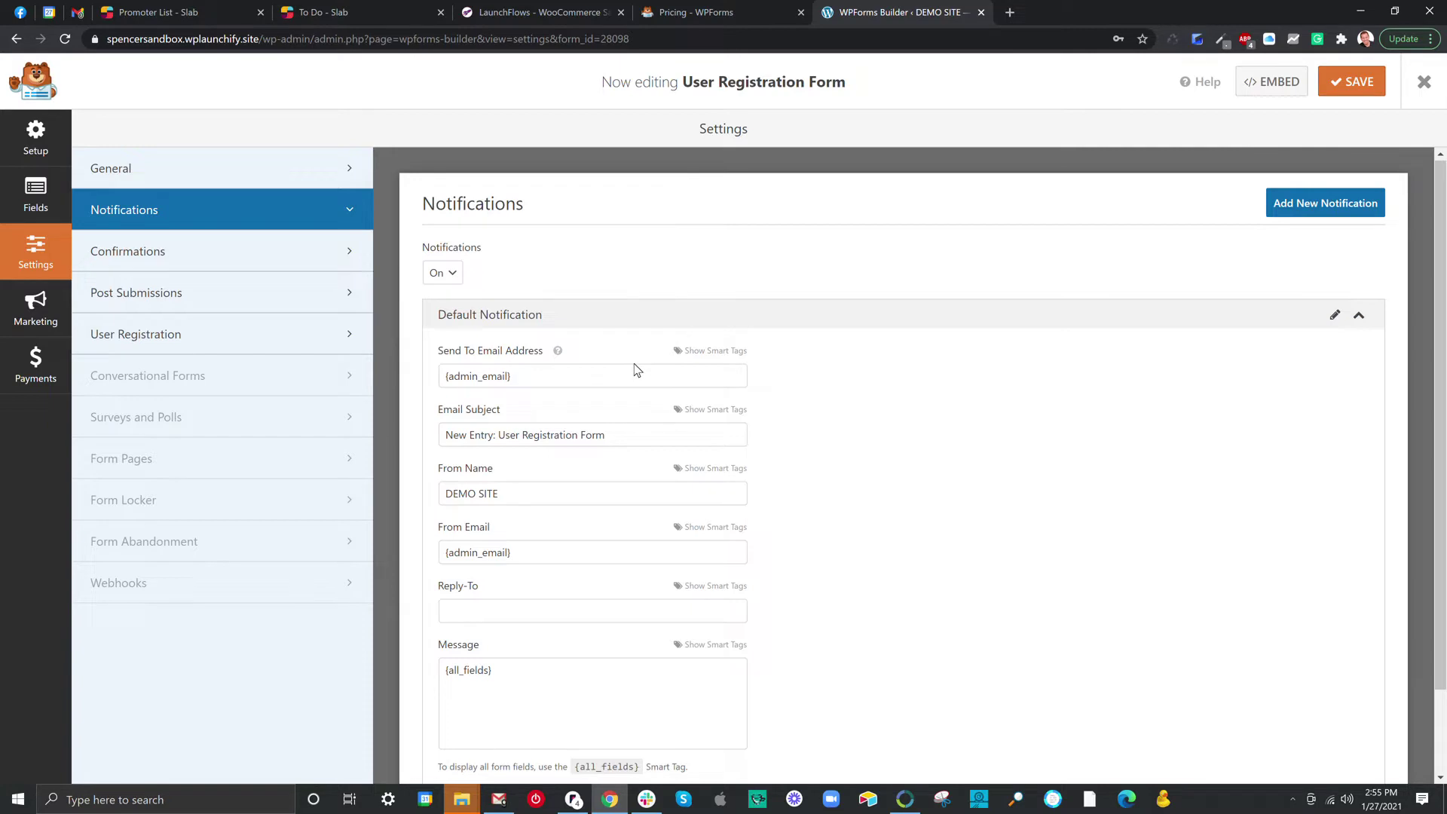
Switch the form's Notifications setting to Off and save the form.
{"action": "left_click", "coordinate": [441, 276]}
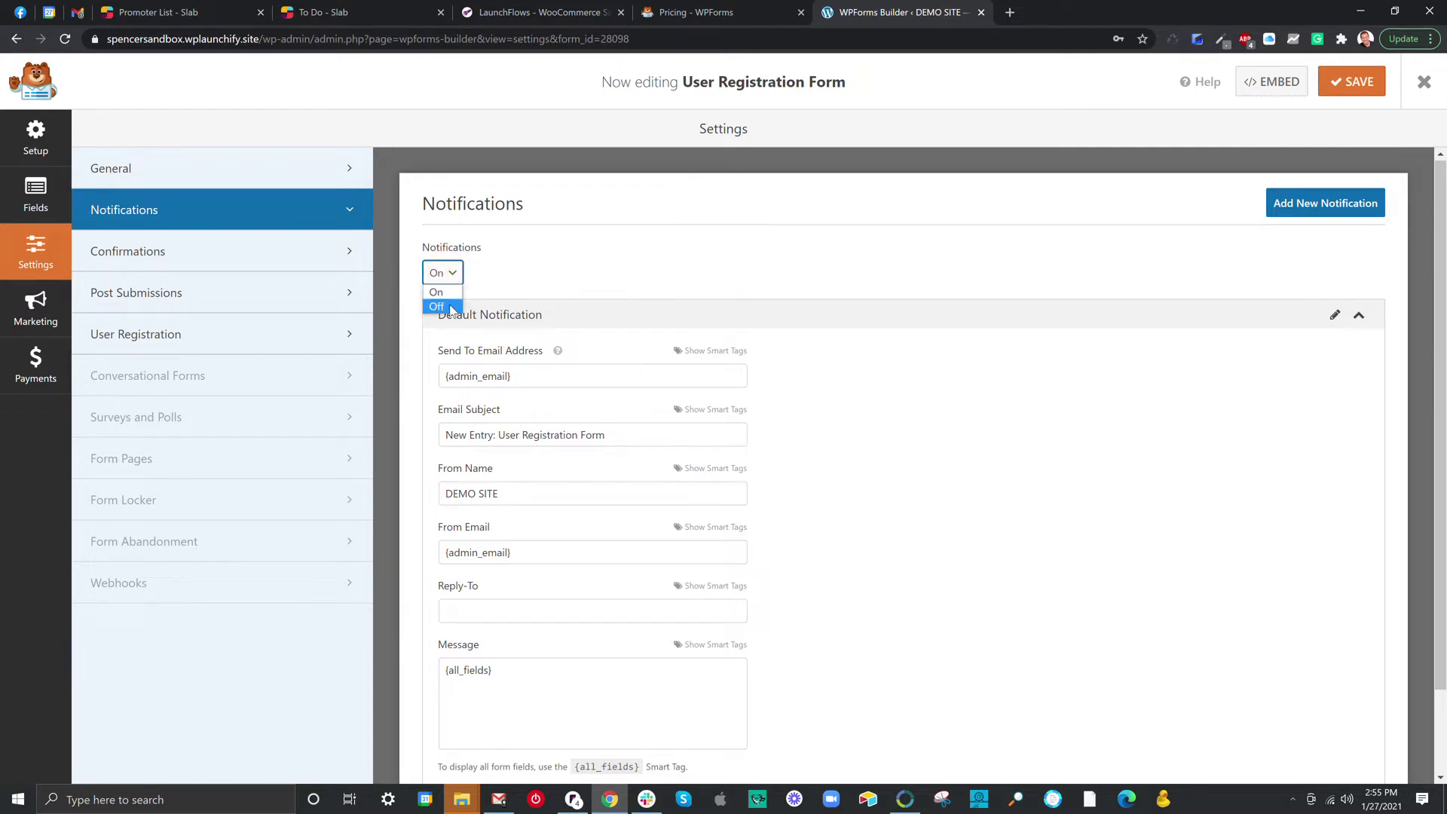
{"action": "left_click", "coordinate": [450, 307]}
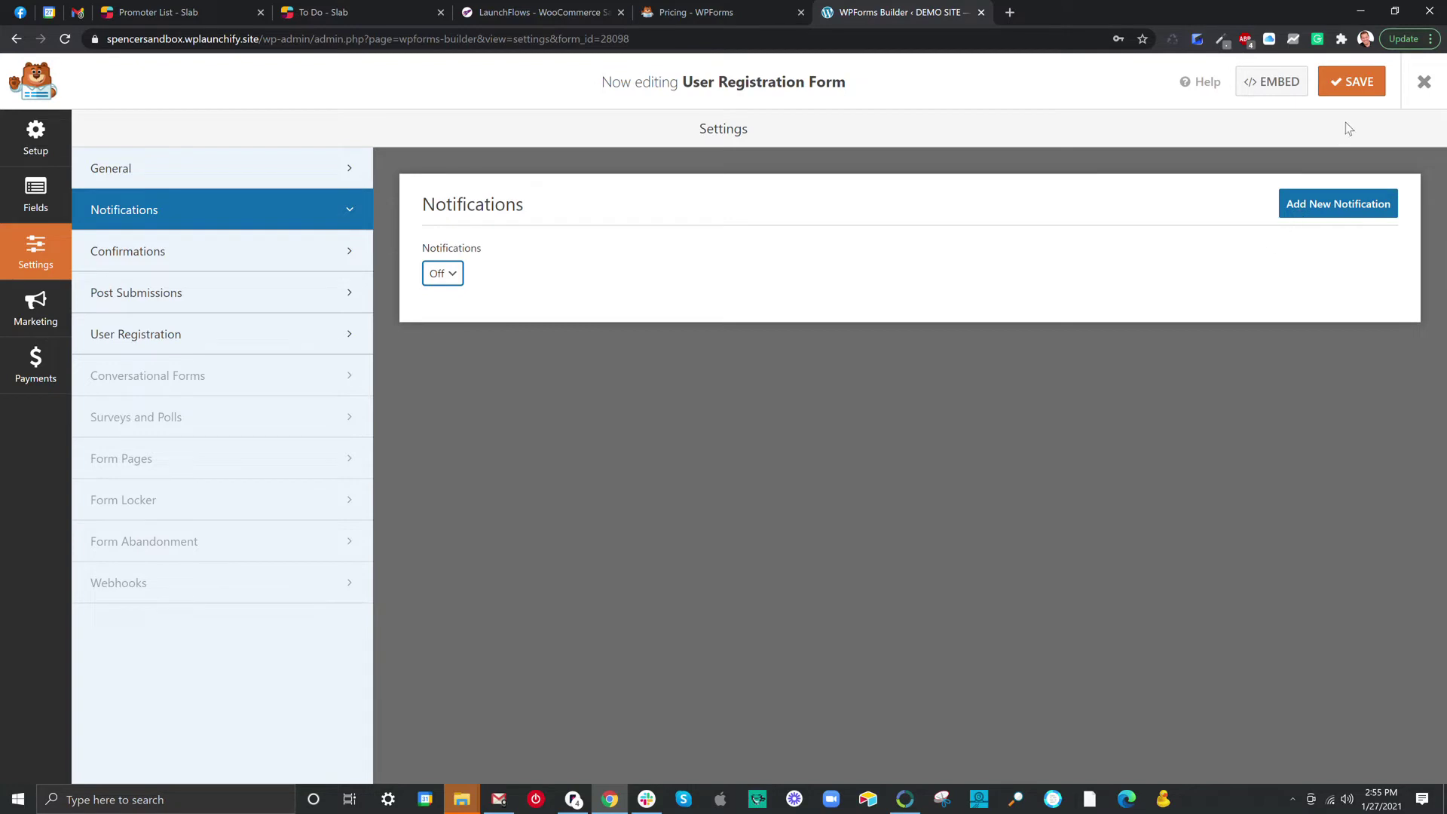
{"action": "left_click", "coordinate": [1353, 89]}
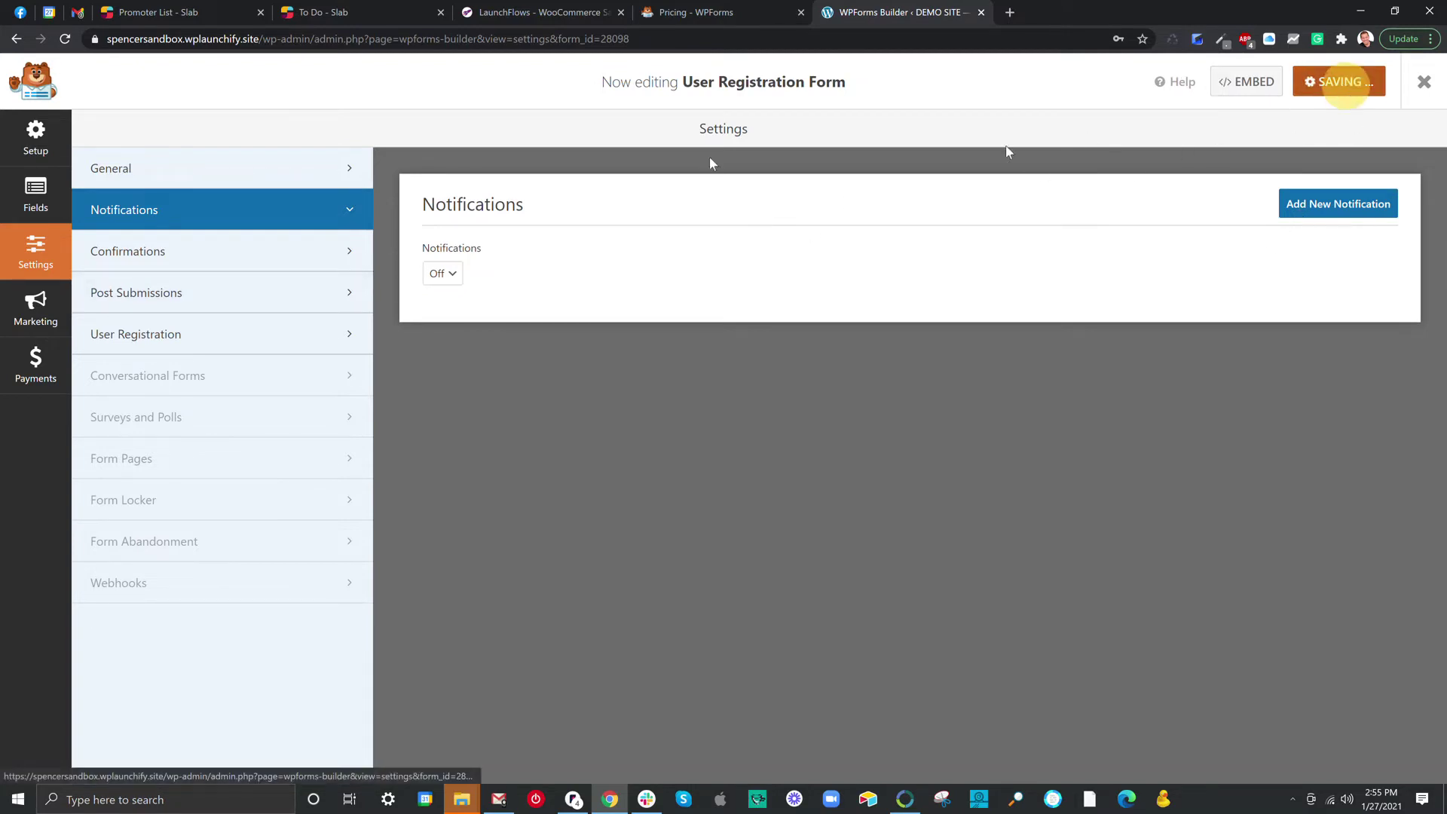
{"action": "left_click", "coordinate": [204, 252]}
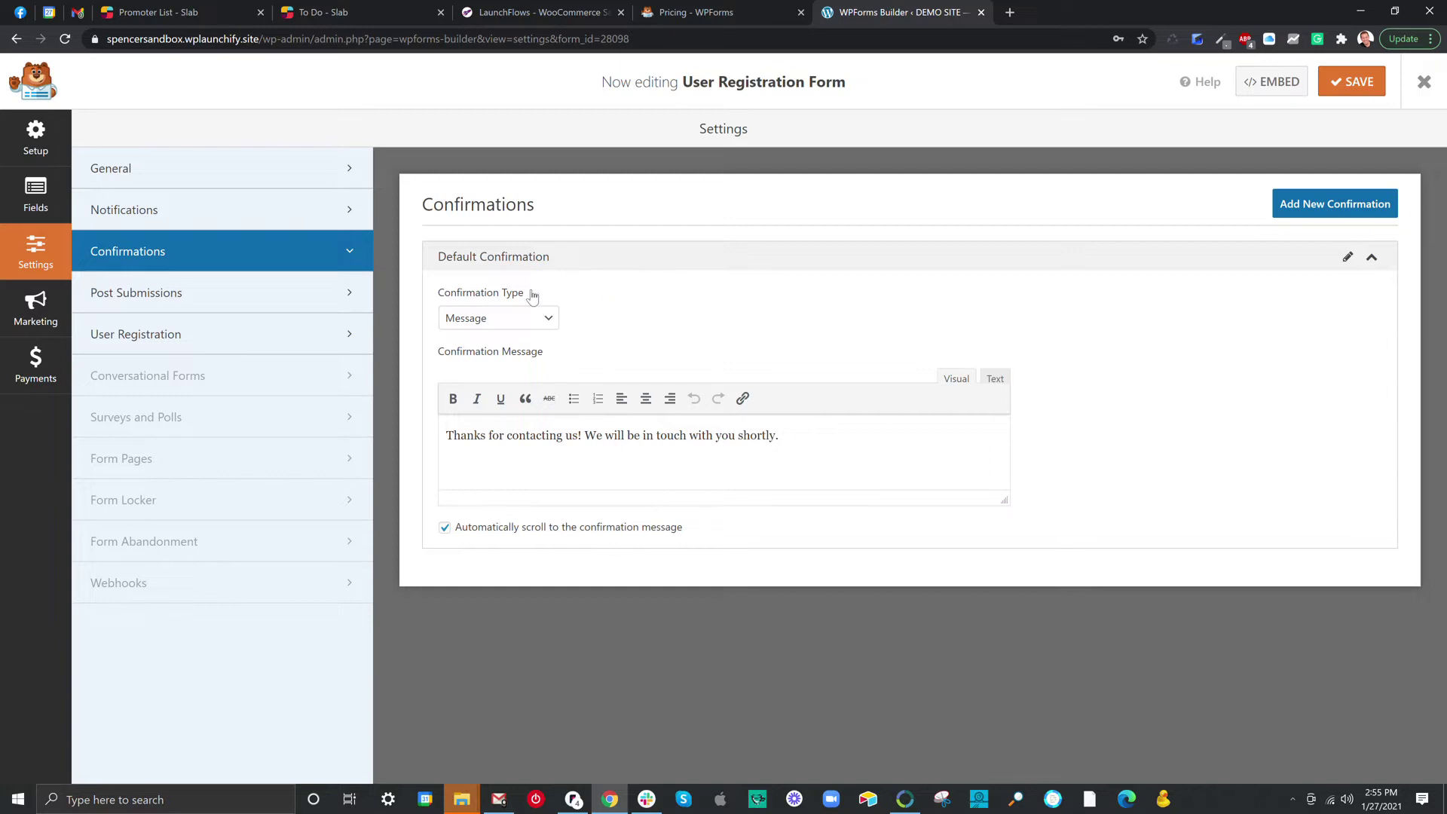
Set the Default Confirmation to Show Page with the My account page, and save.
{"action": "left_click", "coordinate": [506, 317]}
{"action": "left_click", "coordinate": [506, 366]}
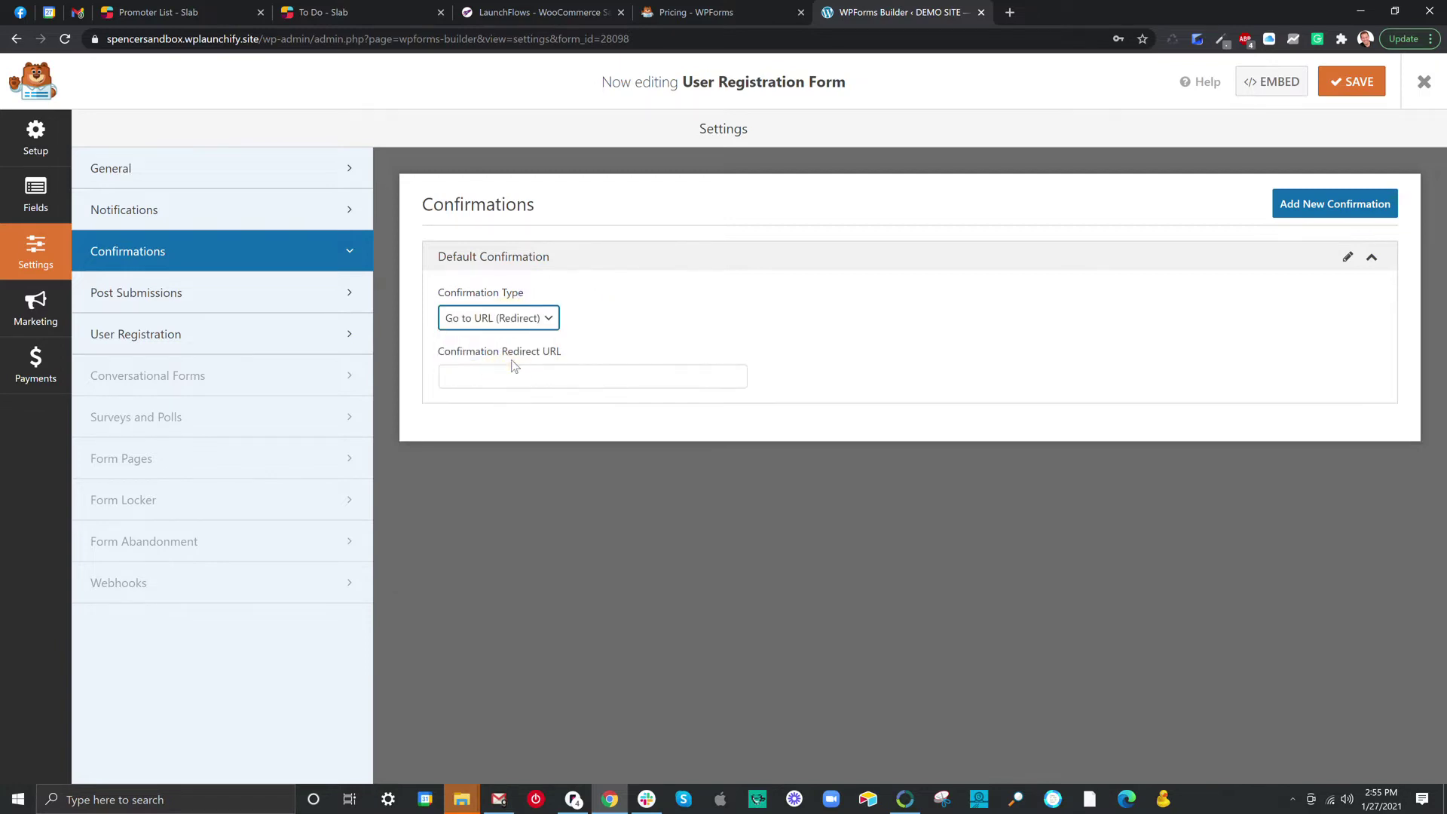
{"action": "left_click", "coordinate": [517, 377]}
{"action": "left_click", "coordinate": [517, 407]}
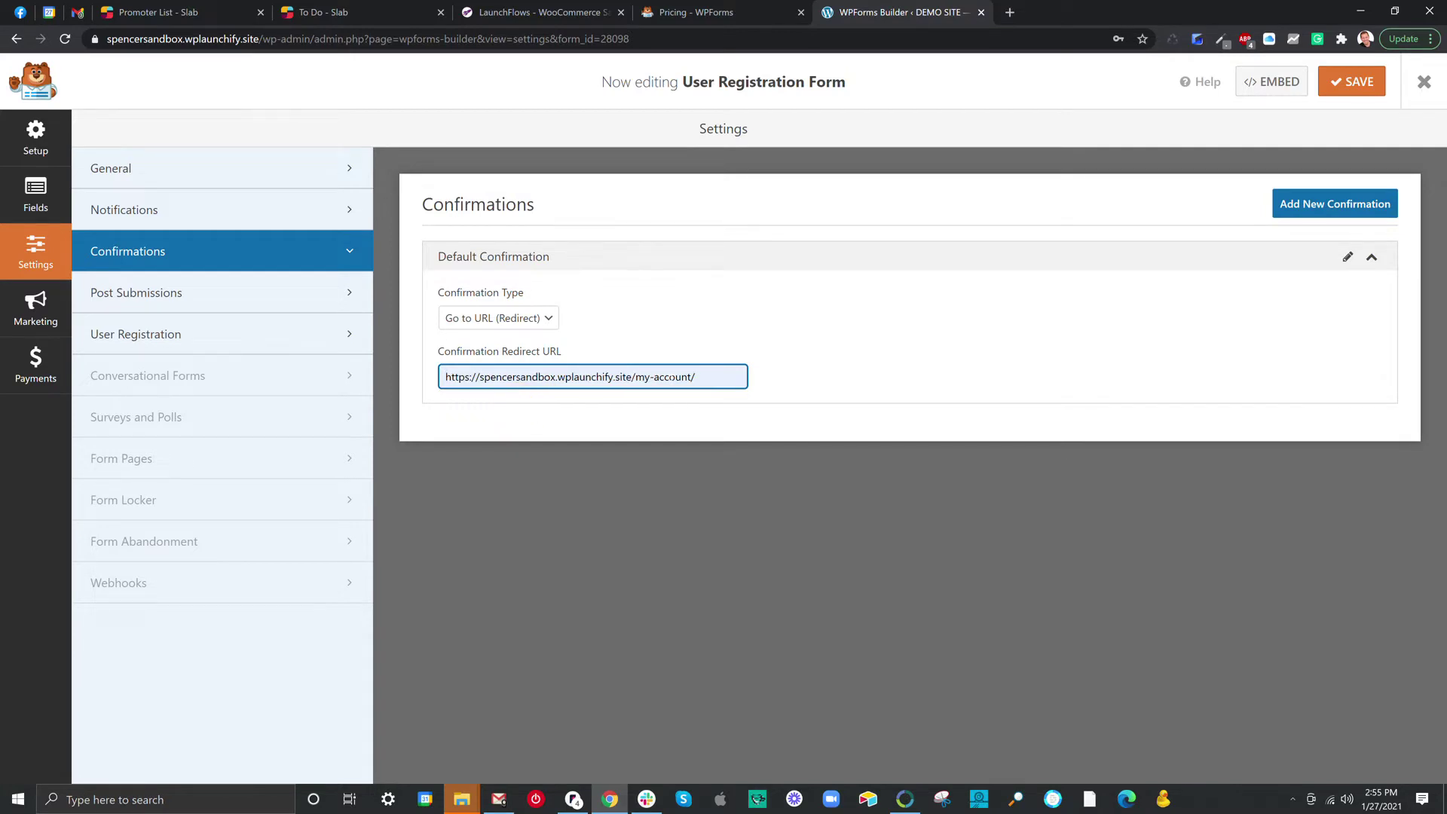
{"action": "left_click", "coordinate": [520, 317]}
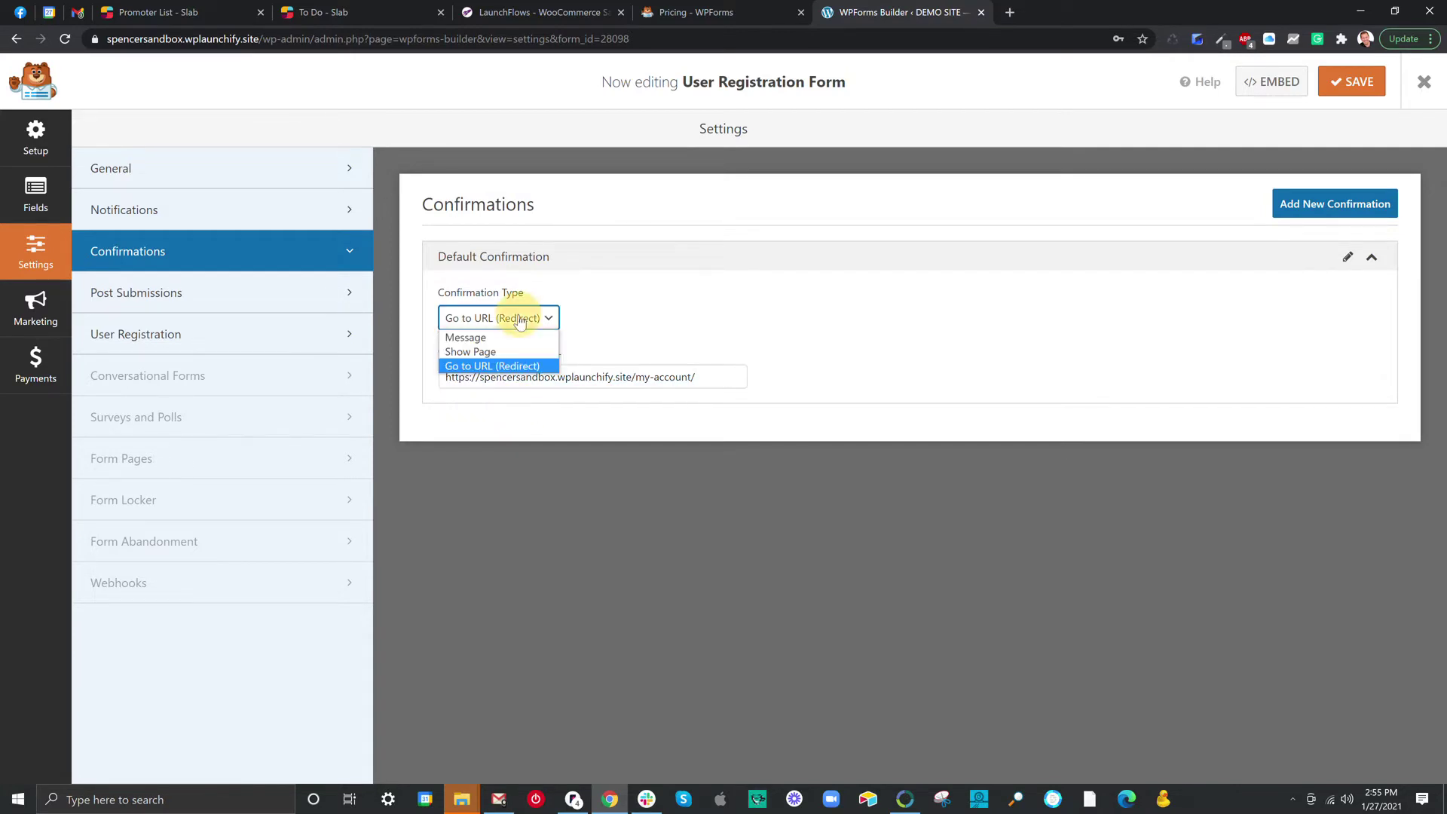
{"action": "left_click", "coordinate": [519, 351]}
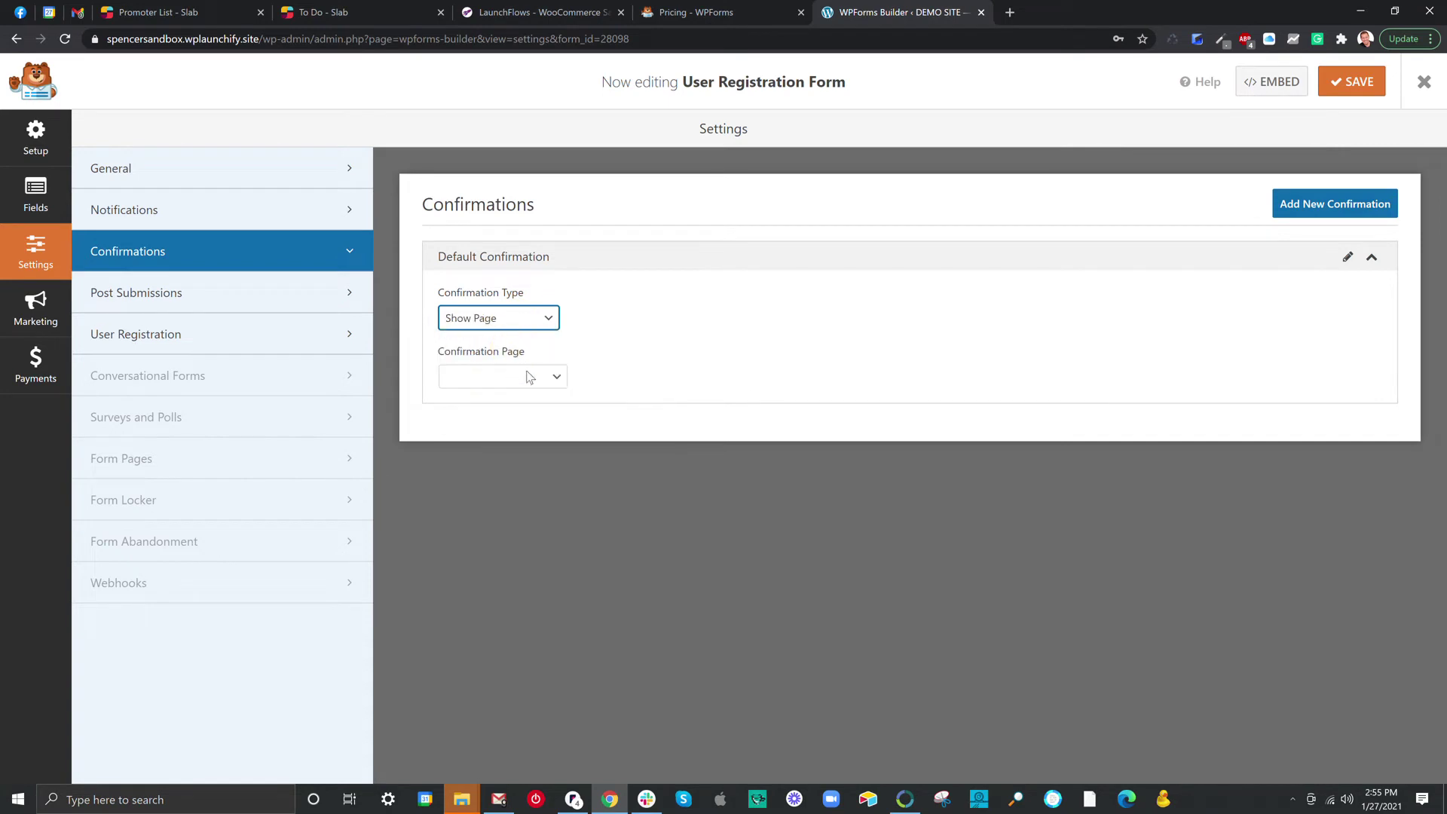
{"action": "left_click", "coordinate": [525, 377]}
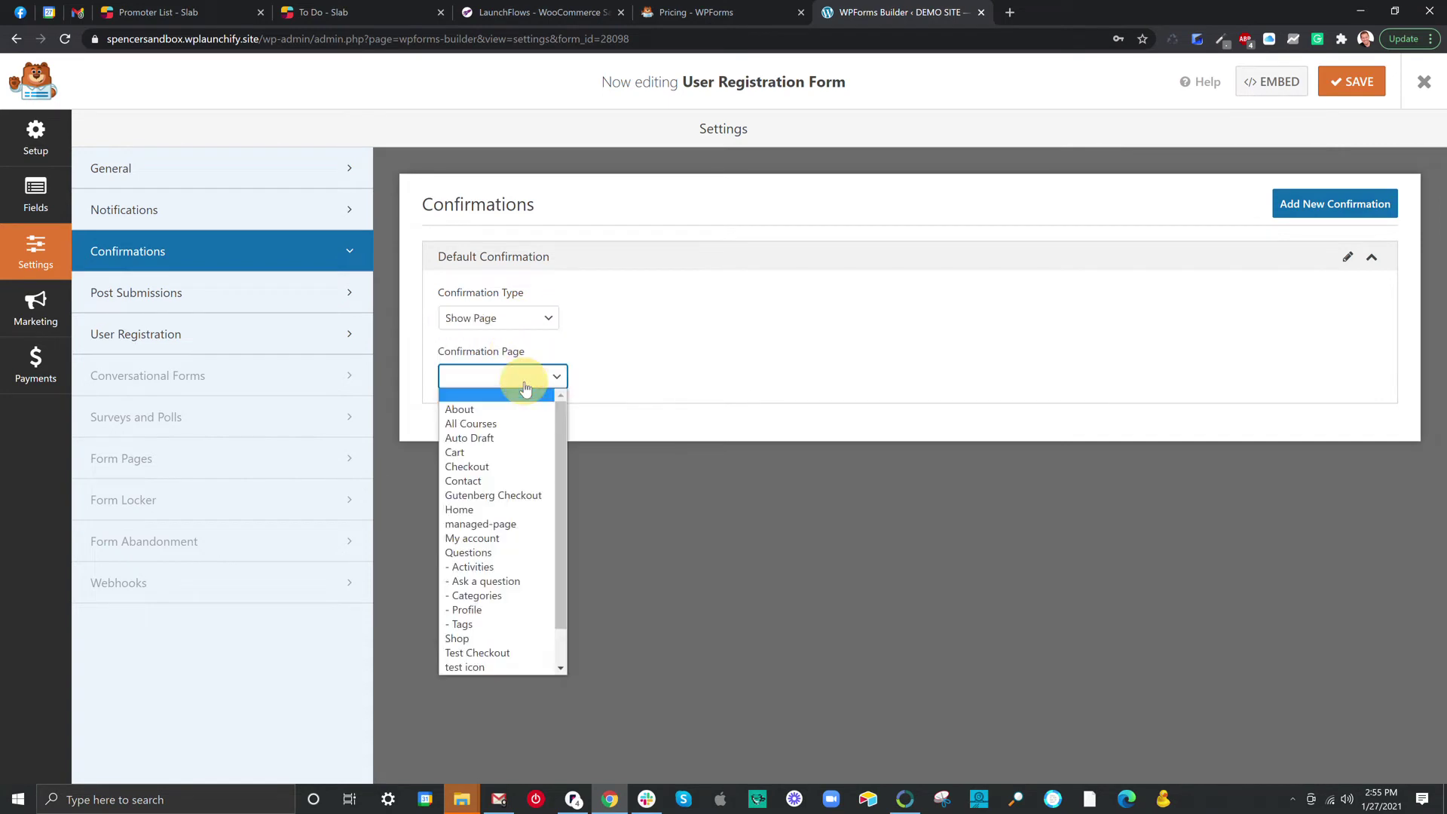
{"action": "left_click", "coordinate": [510, 539]}
{"action": "left_click", "coordinate": [1351, 81]}
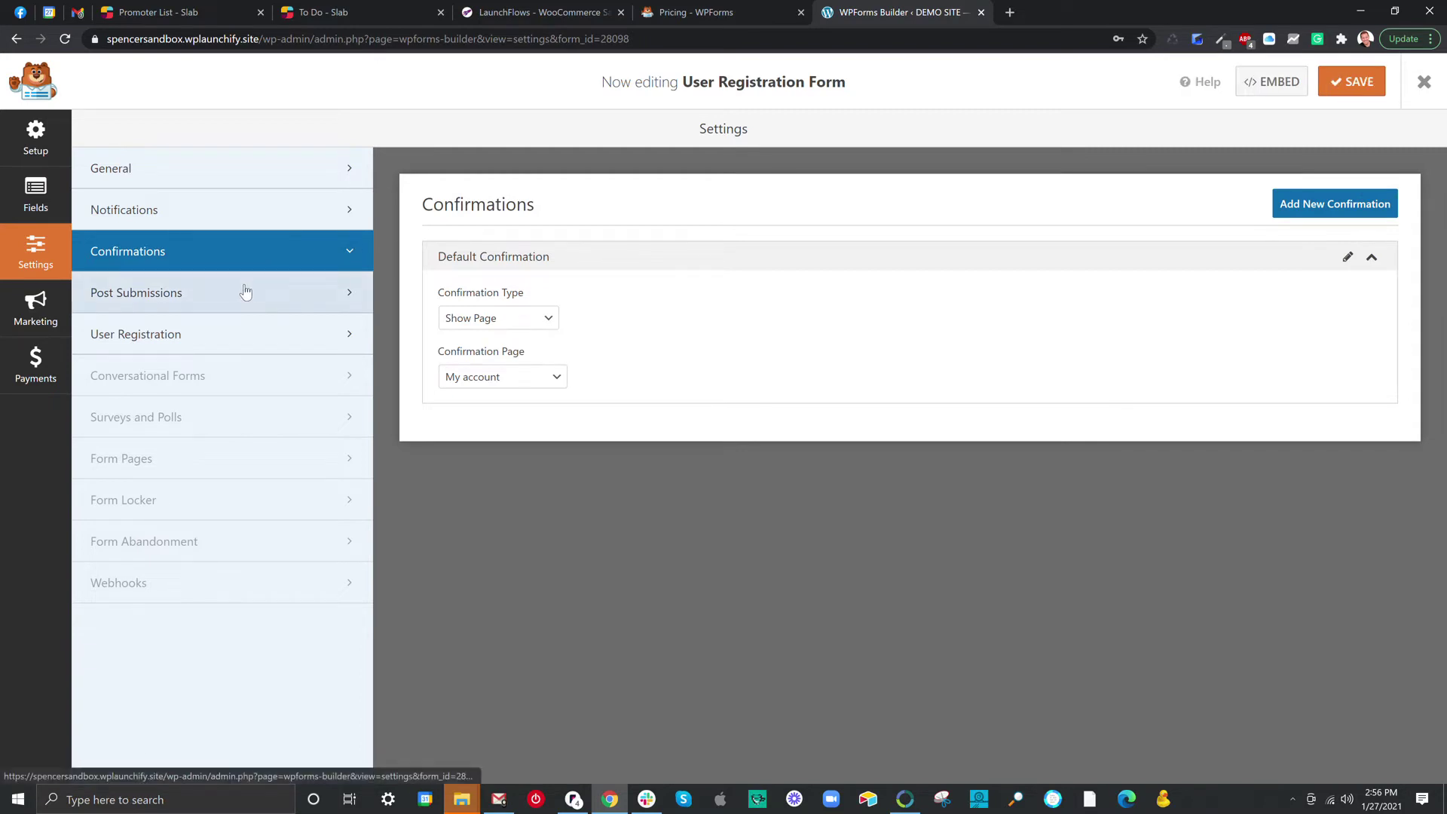
{"action": "left_click", "coordinate": [150, 300]}
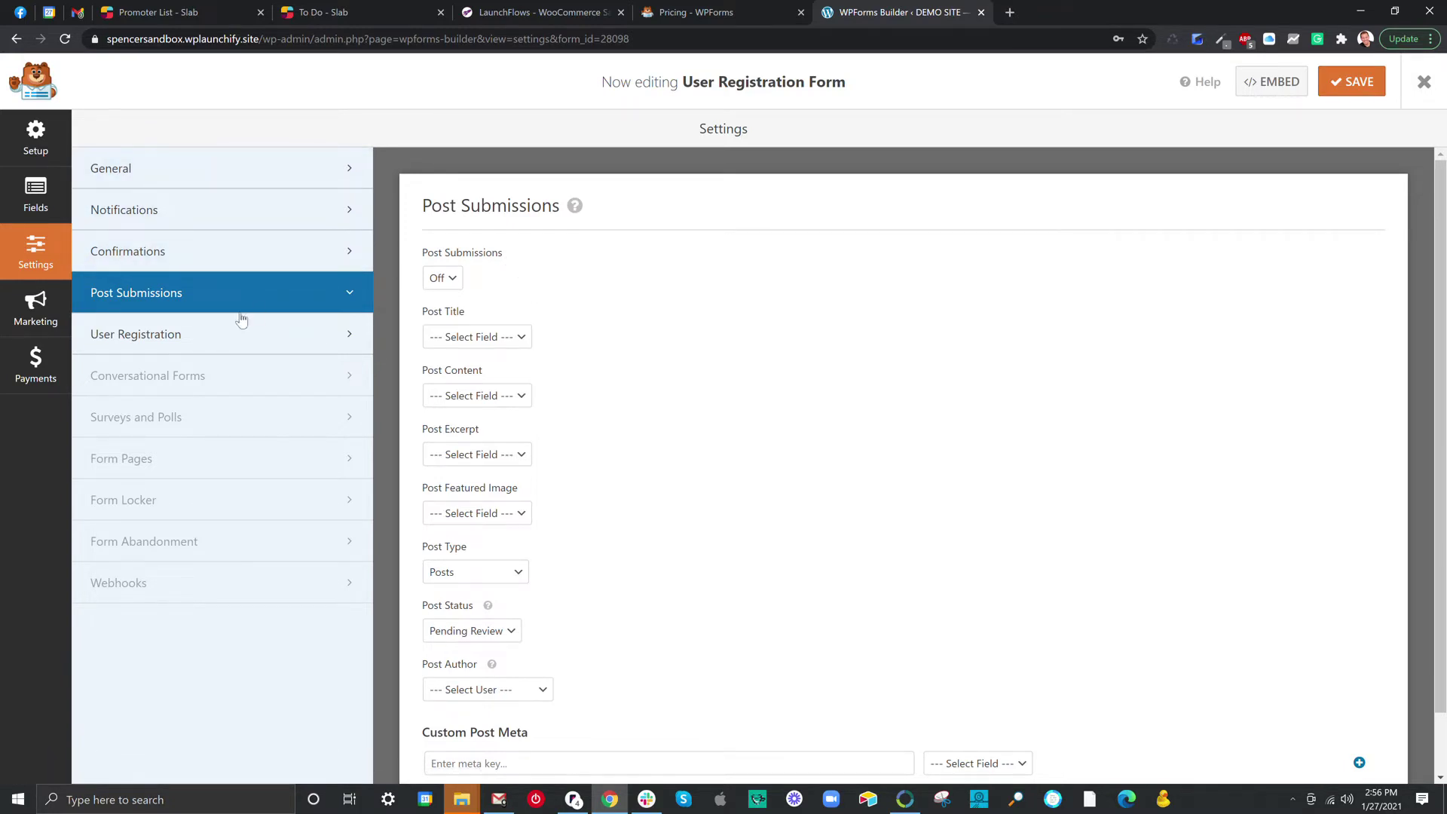
{"action": "left_click", "coordinate": [229, 337]}
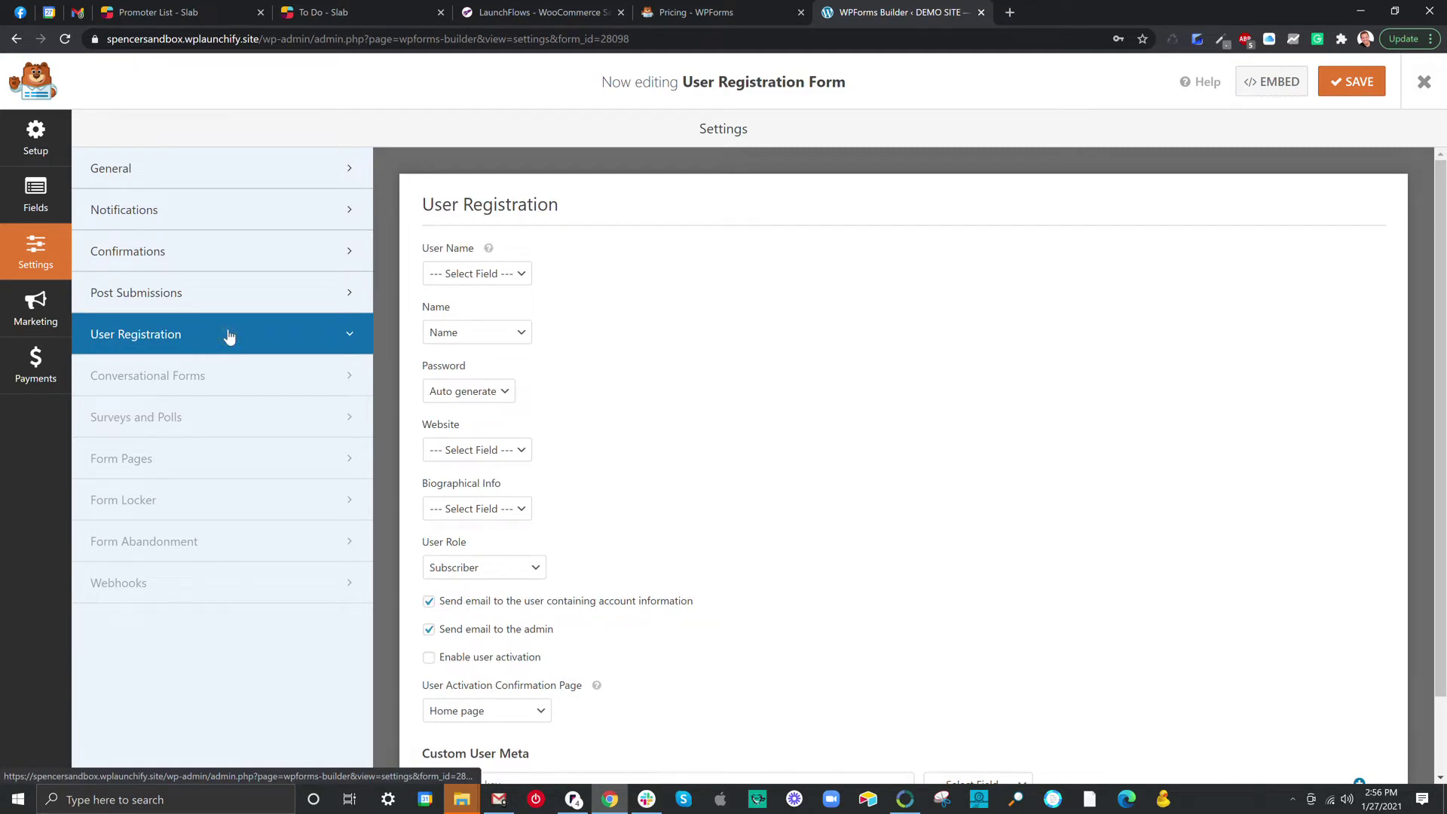
{"action": "left_click", "coordinate": [455, 276]}
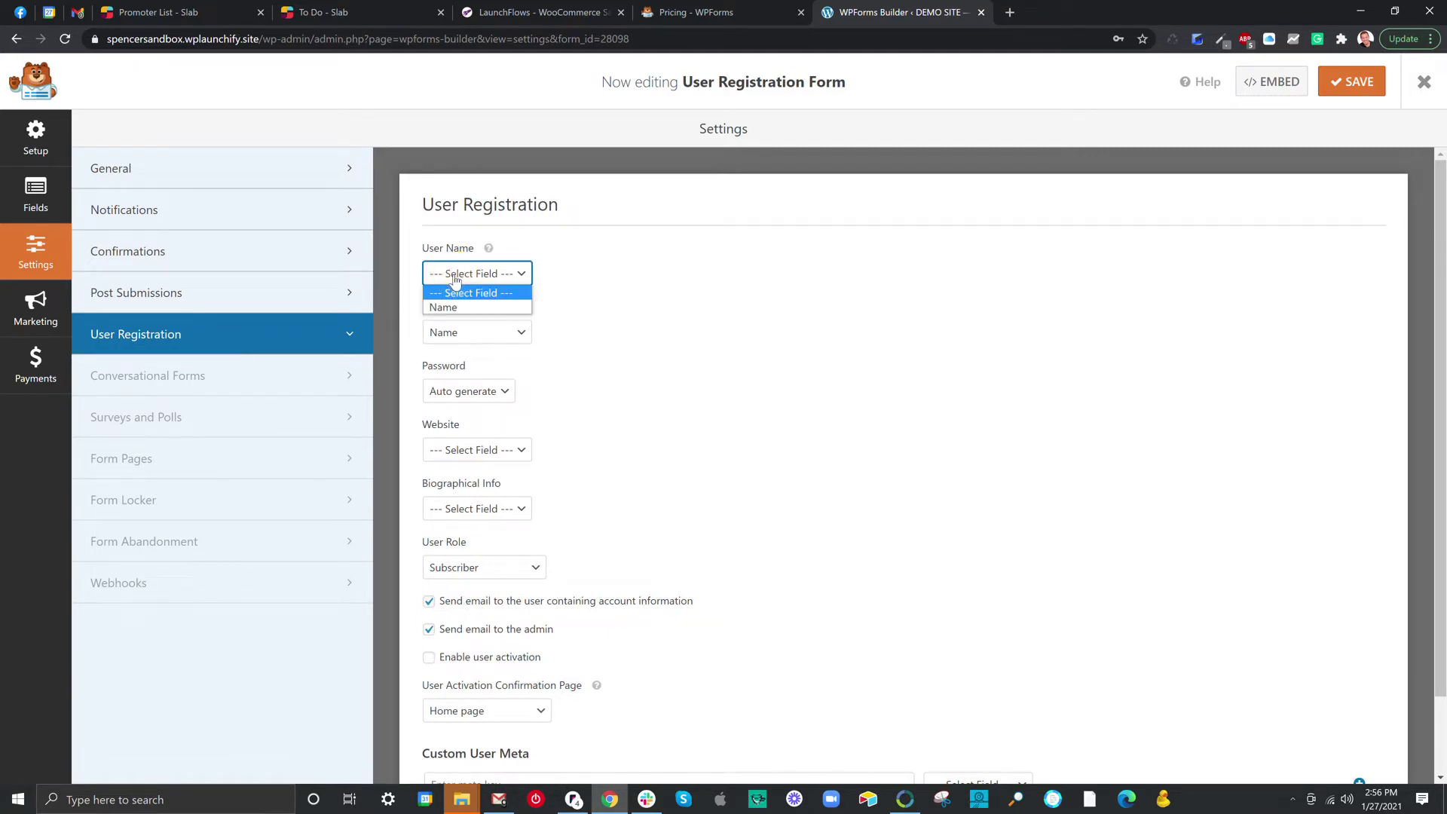
{"action": "left_click", "coordinate": [455, 279]}
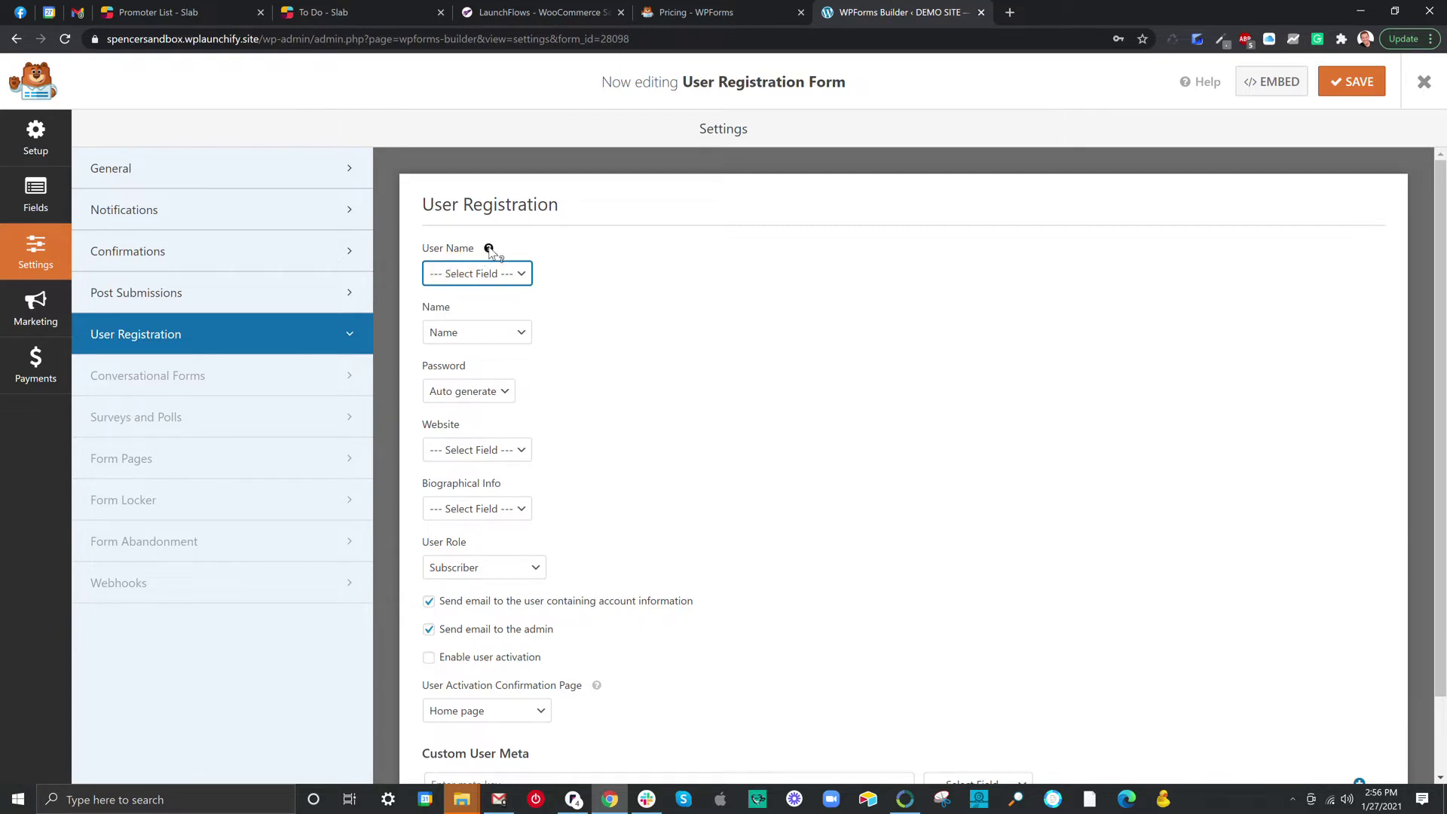
{"action": "mouse_move", "coordinate": [489, 250]}
{"action": "left_click_drag", "start_coordinate": [426, 365], "coordinate": [459, 366]}
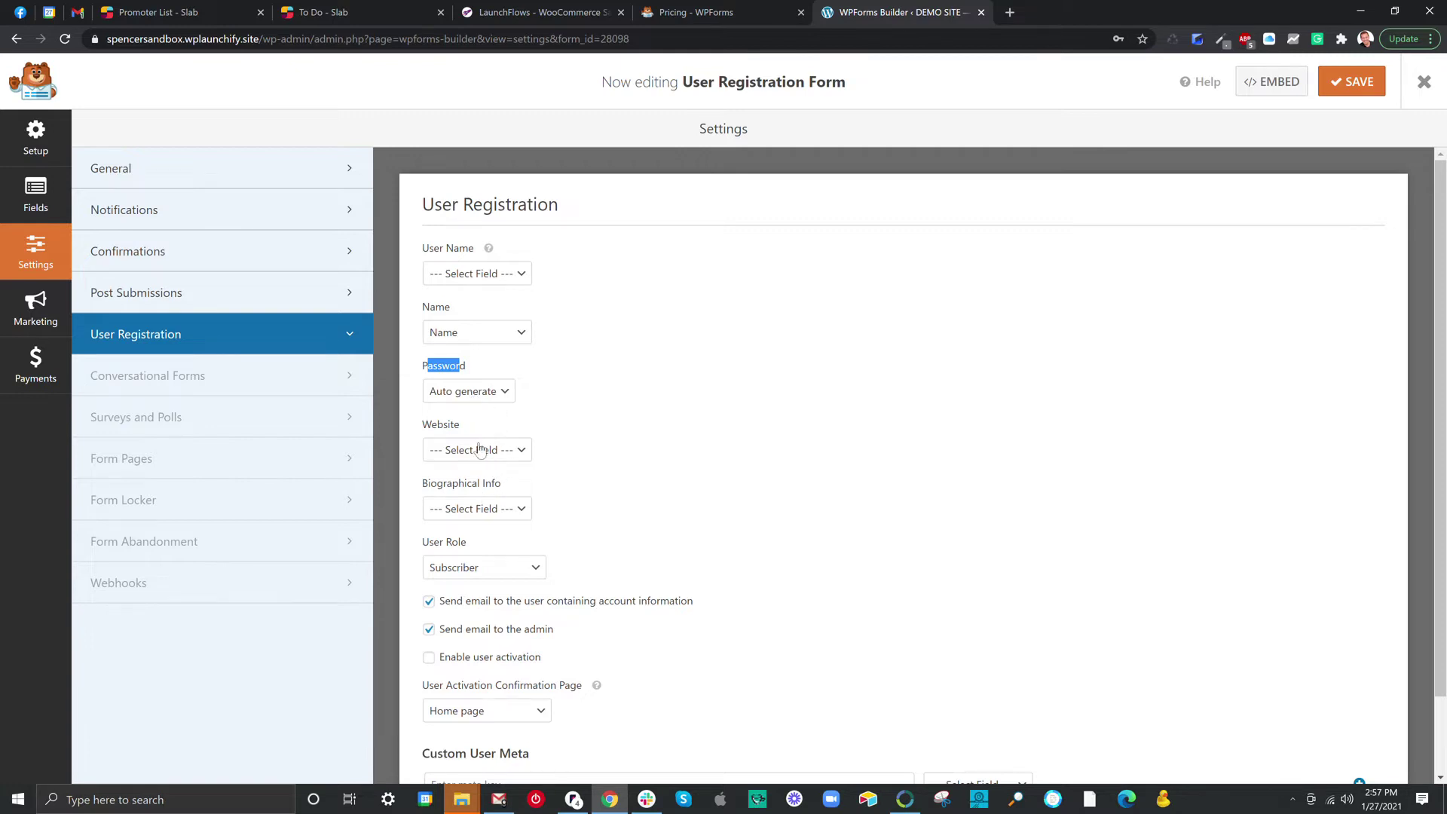
Uncheck 'Send email to the admin' so only the user receives the account email.
{"action": "scroll", "coordinate": [488, 516], "scroll_direction": "down", "scroll_amount": 2}
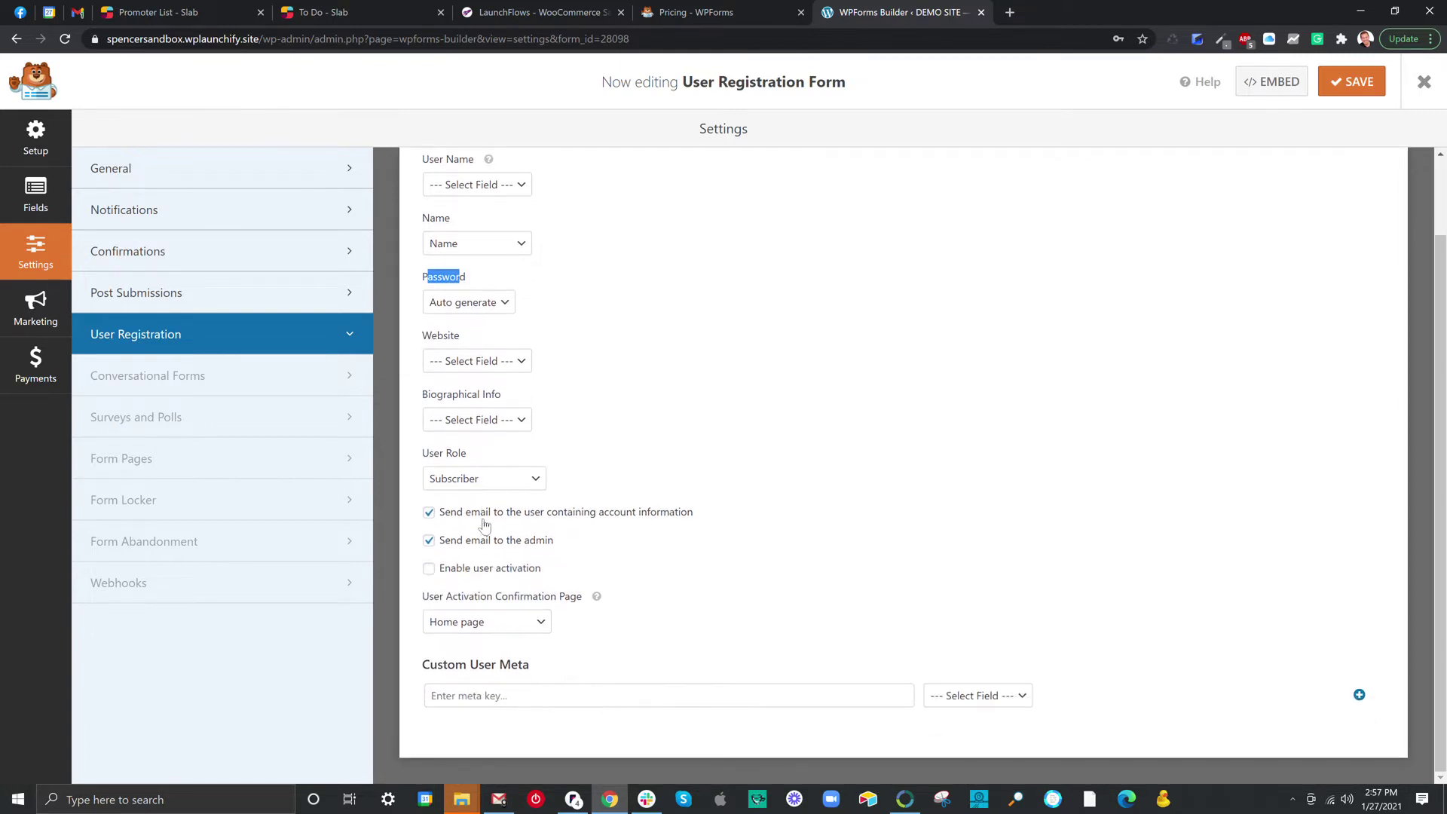
{"action": "left_click", "coordinate": [445, 517]}
{"action": "left_click_drag", "start_coordinate": [445, 518], "coordinate": [697, 519]}
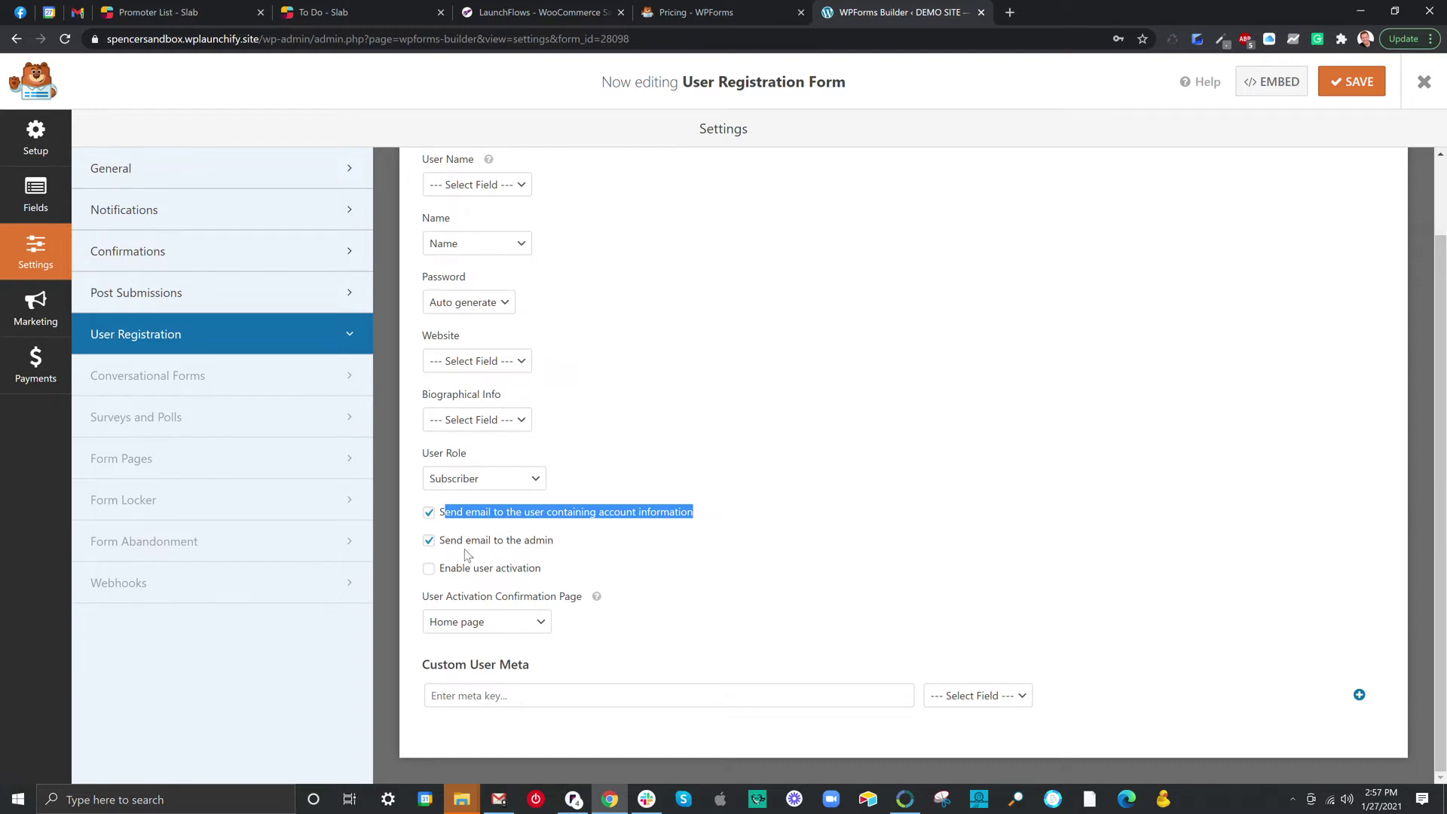
{"action": "left_click_drag", "start_coordinate": [444, 541], "coordinate": [545, 544]}
{"action": "left_click", "coordinate": [428, 540]}
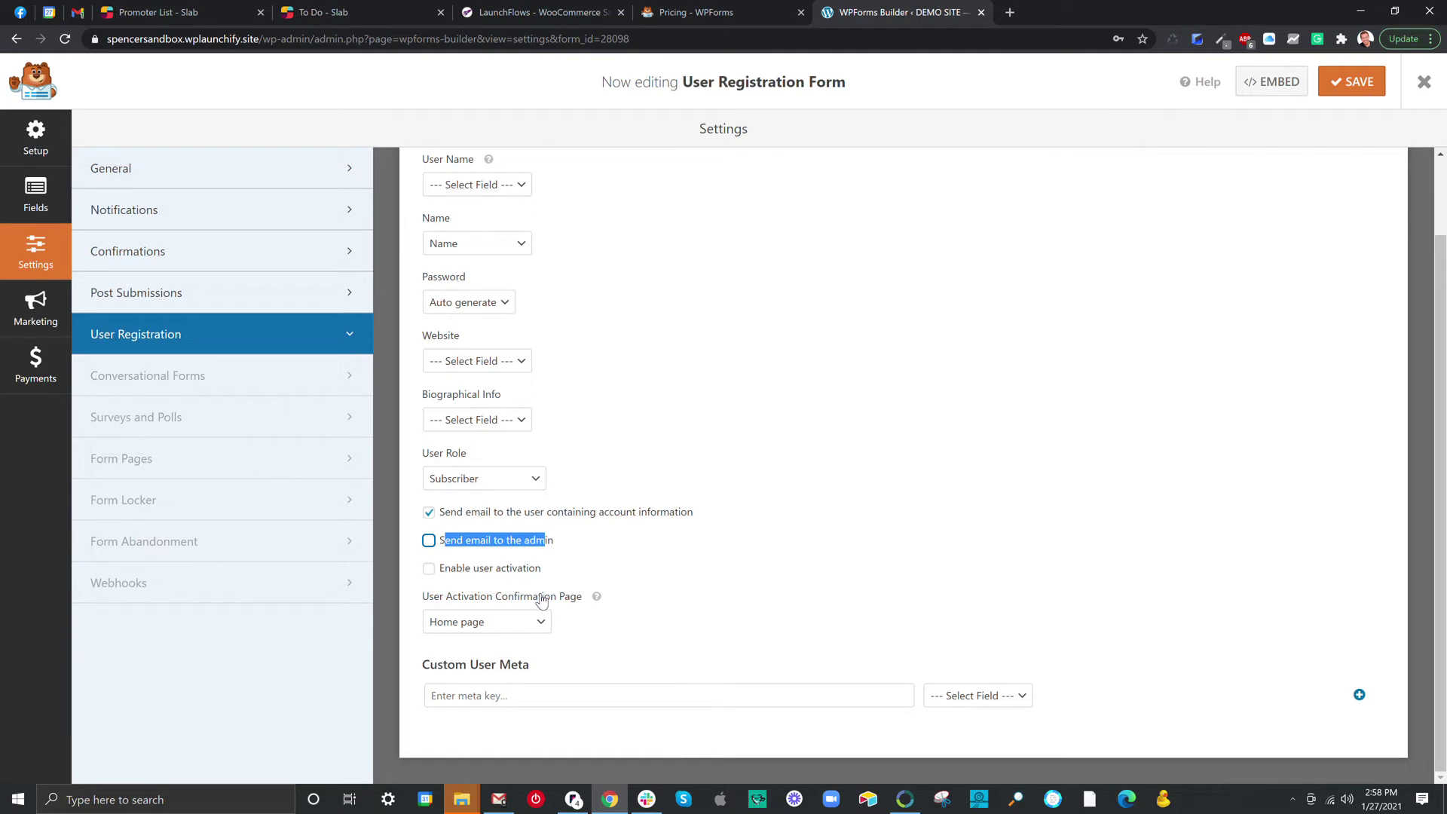
Toggle 'Enable user activation' on and back off, leaving it disabled.
{"action": "left_click", "coordinate": [510, 571]}
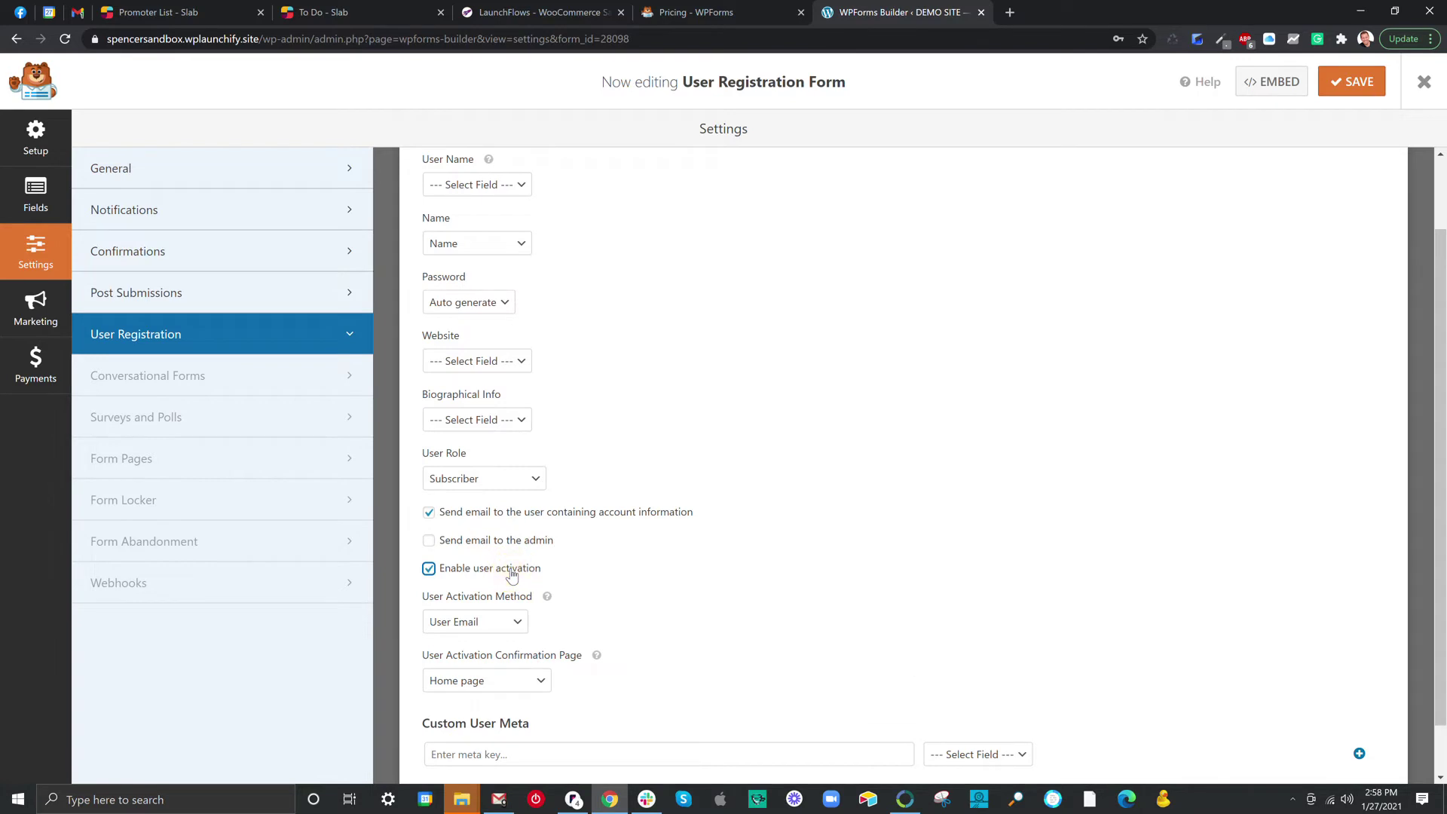
{"action": "left_click", "coordinate": [429, 569]}
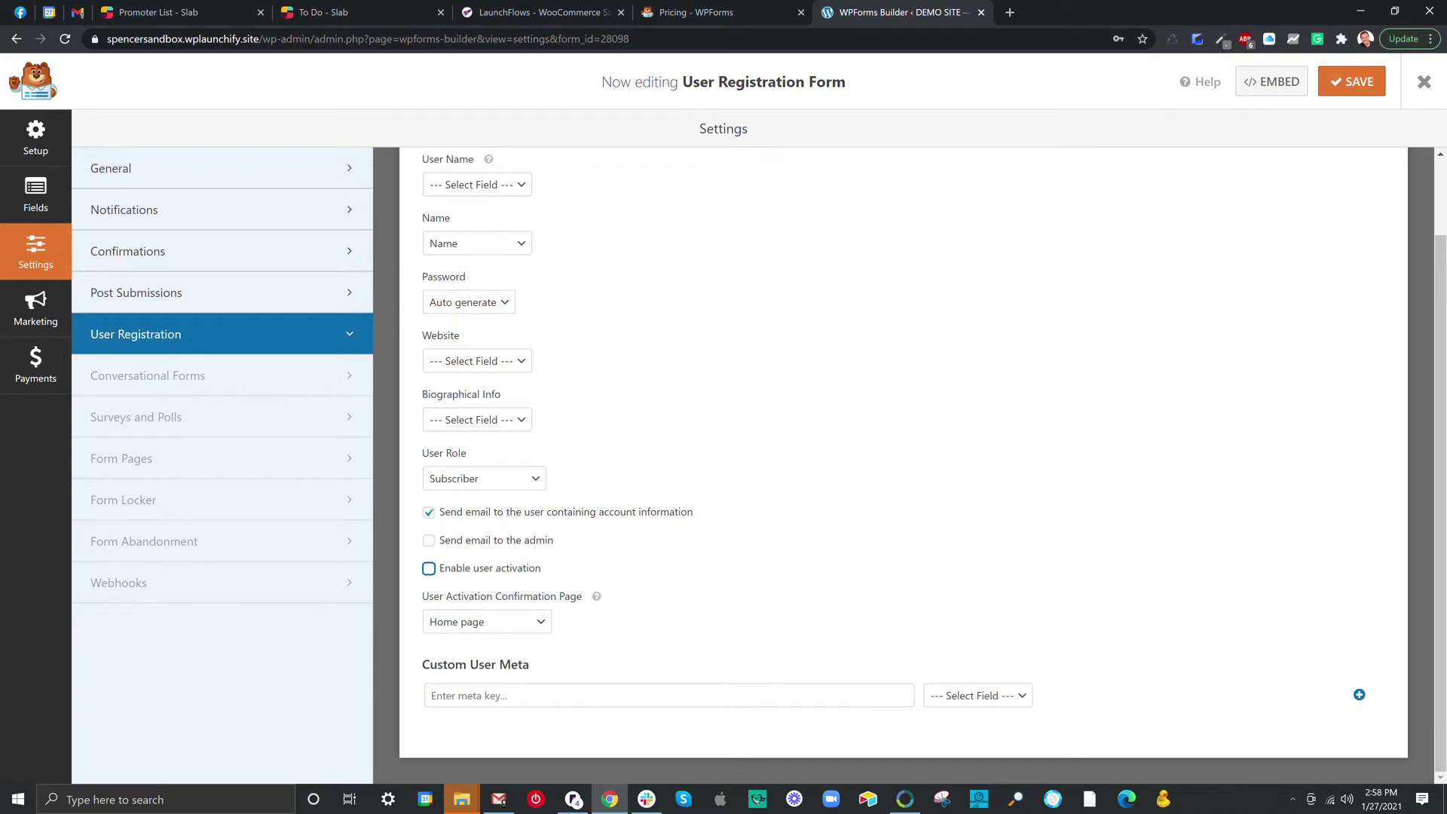
{"action": "left_click_drag", "start_coordinate": [424, 601], "coordinate": [577, 603]}
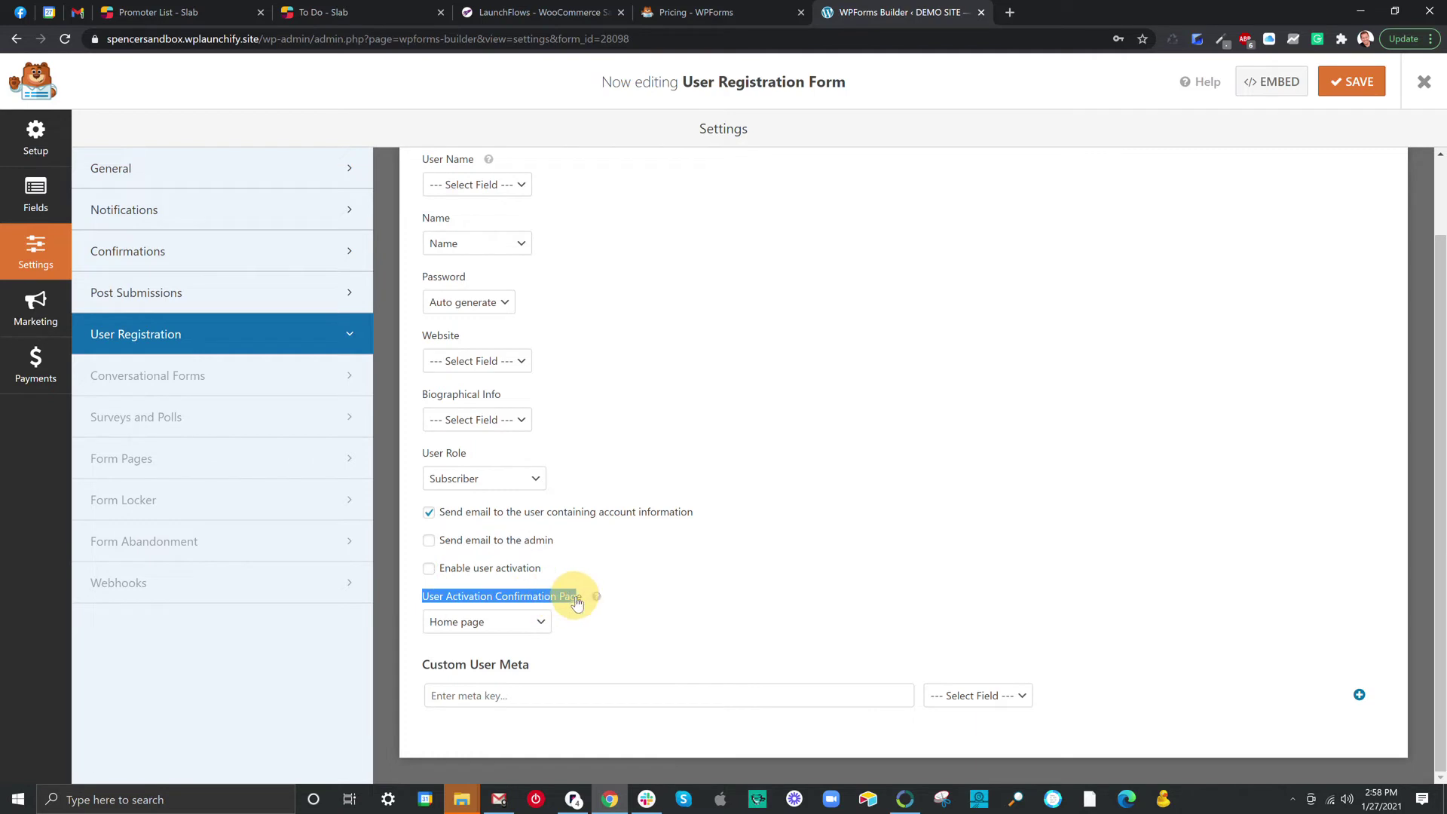
Clear the User Activation Confirmation Page, save the form, and return to the WPForms pricing page.
{"action": "left_click", "coordinate": [489, 622]}
{"action": "scroll", "coordinate": [489, 418], "scroll_direction": "down", "scroll_amount": 1}
{"action": "scroll", "coordinate": [503, 359], "scroll_direction": "up", "scroll_amount": 1}
{"action": "left_click", "coordinate": [499, 343]}
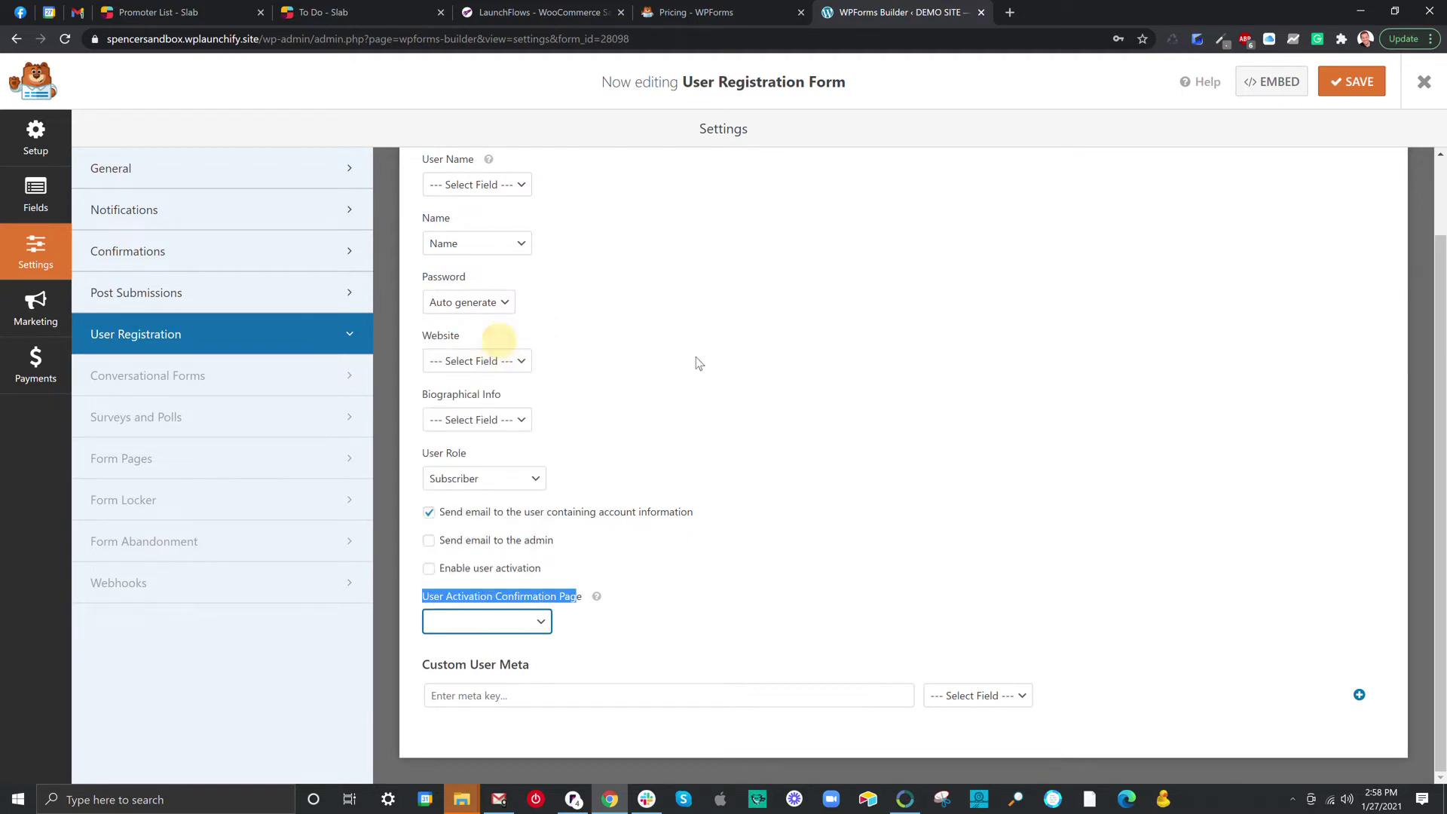
{"action": "left_click", "coordinate": [1354, 84]}
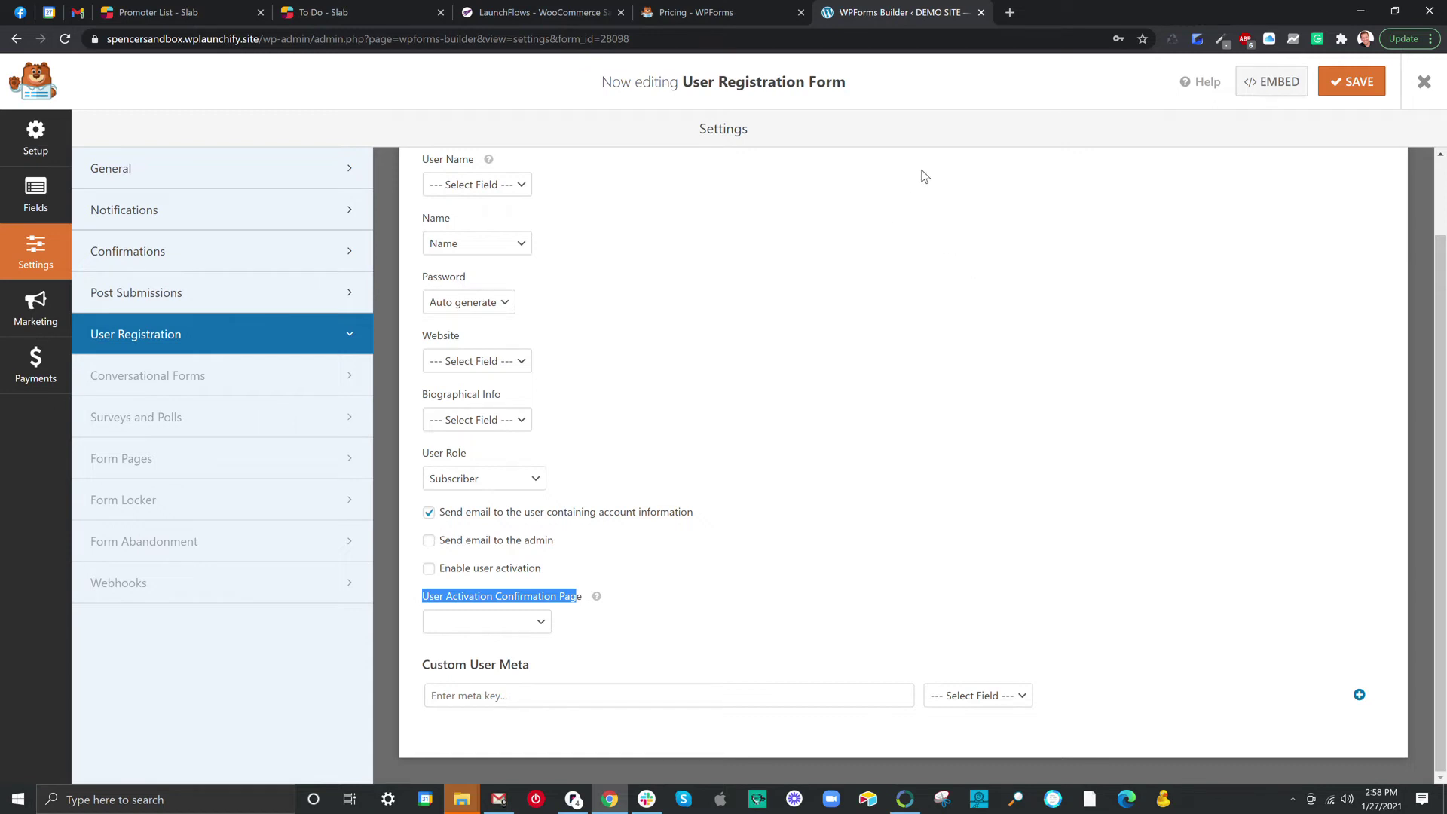
{"action": "left_click", "coordinate": [753, 23]}
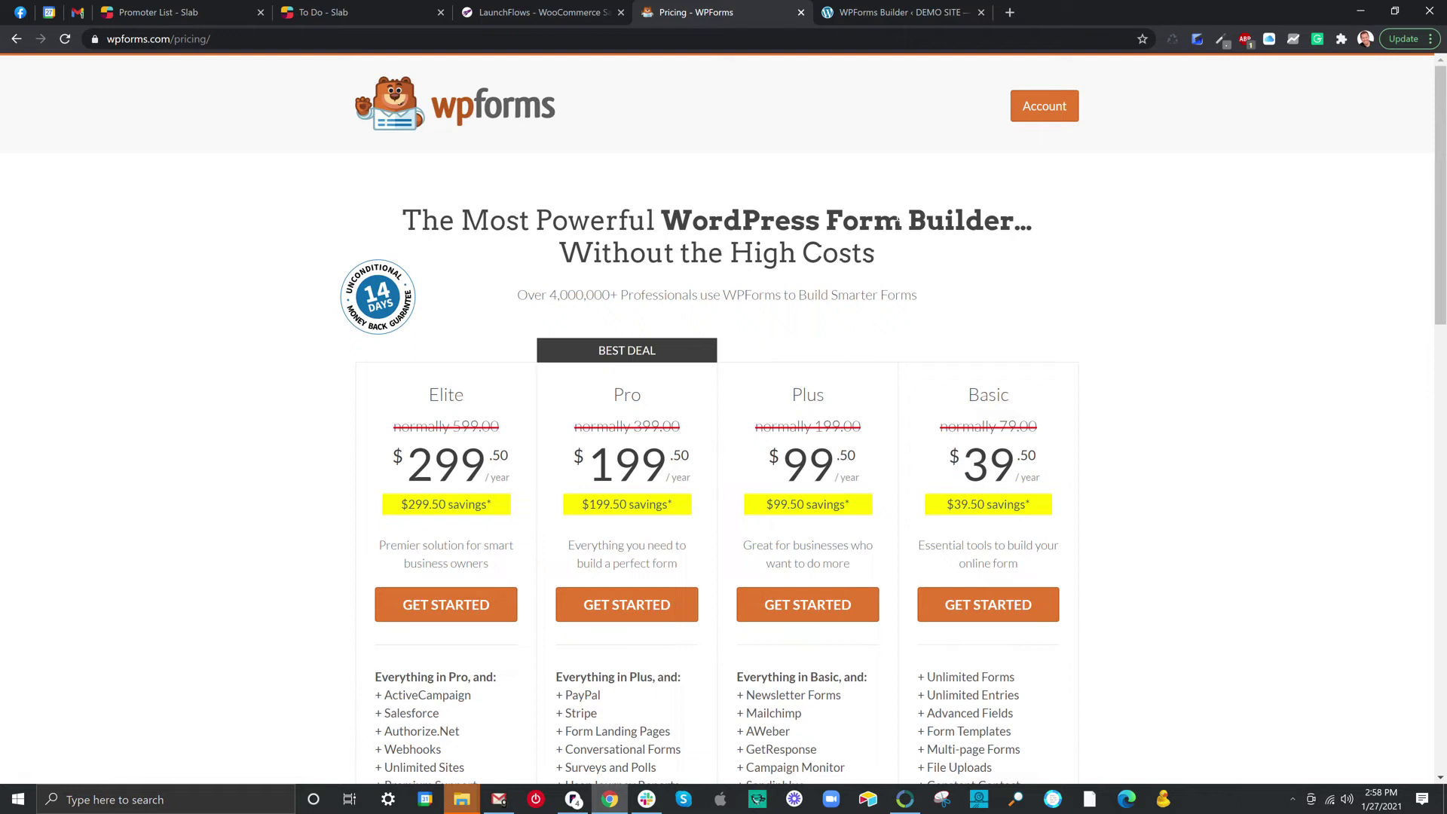
{"action": "left_click", "coordinate": [1009, 13]}
{"action": "type", "text": "wpforms auto l"}
{"action": "key", "text": "Return"}
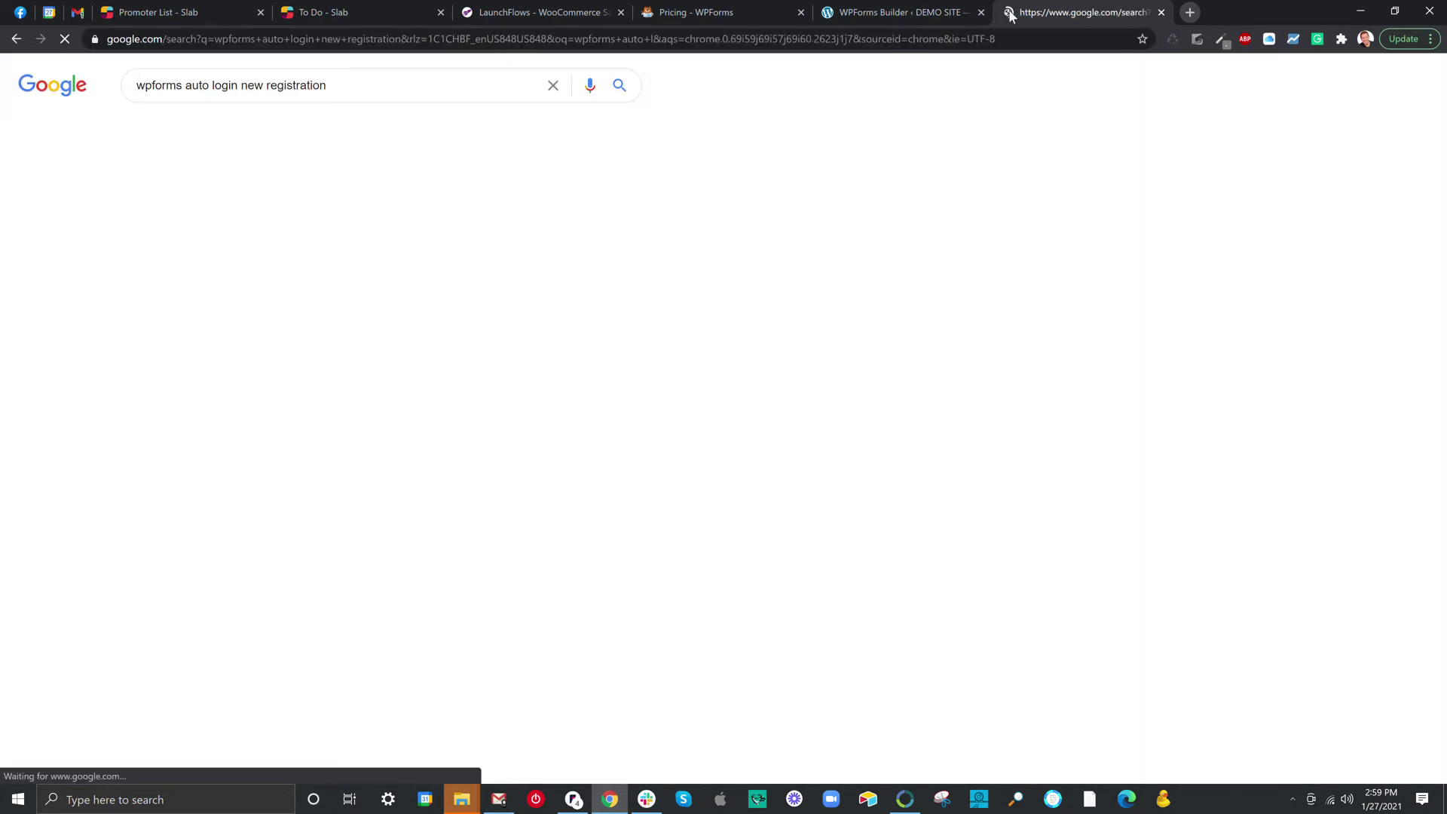
{"action": "left_click", "coordinate": [220, 309]}
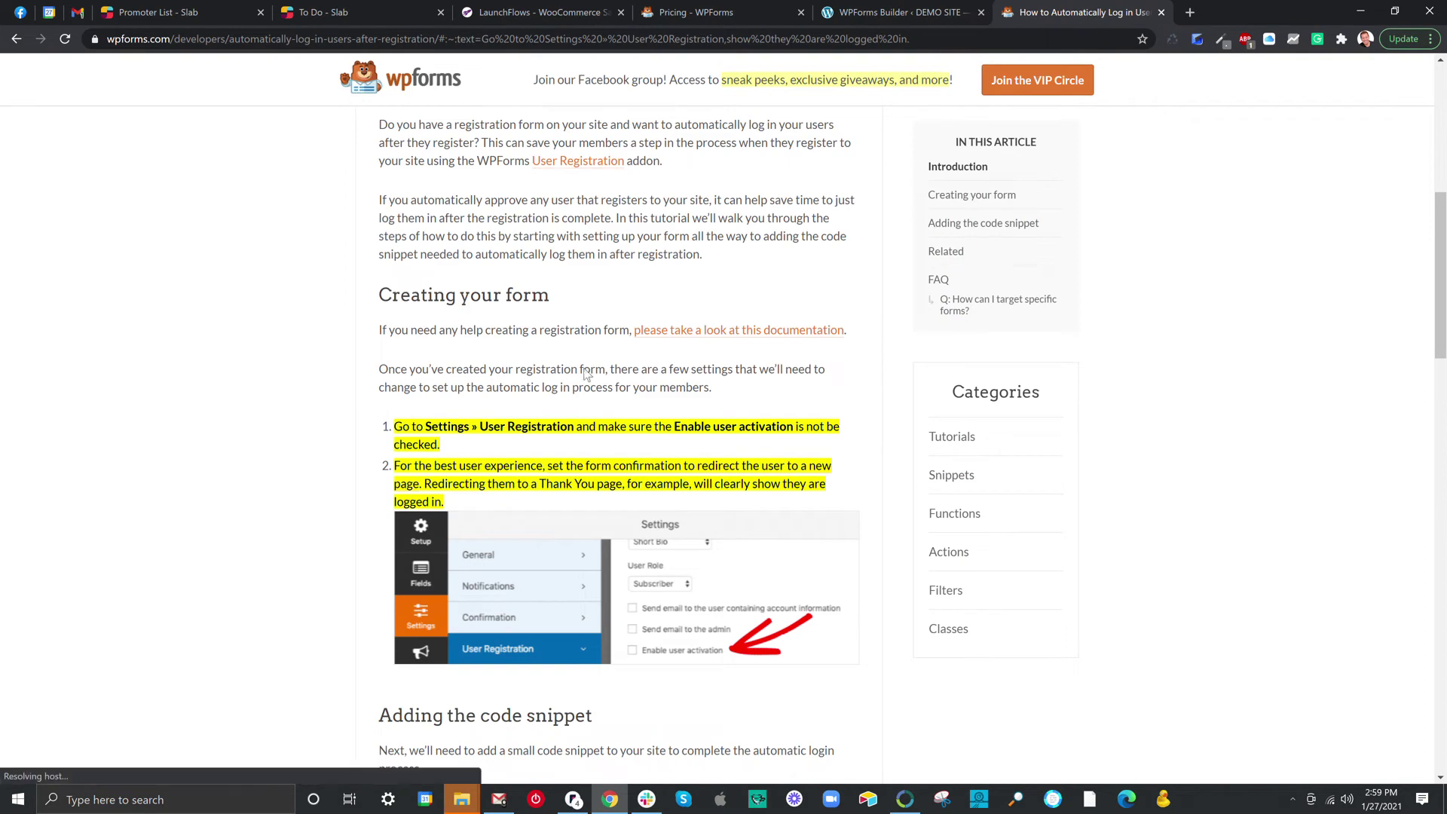
{"action": "scroll", "coordinate": [588, 372], "scroll_direction": "down", "scroll_amount": 7}
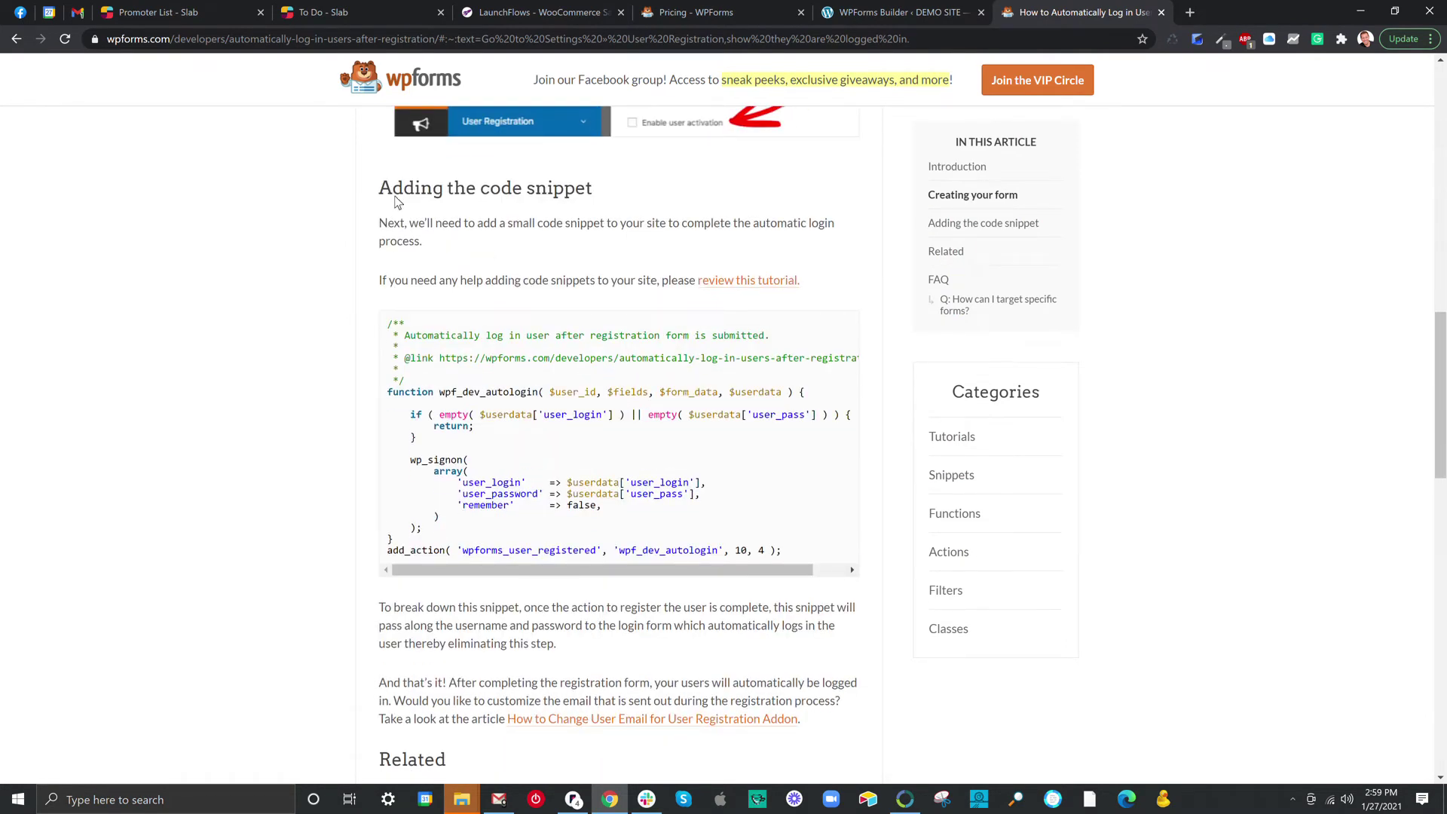
{"action": "left_click_drag", "start_coordinate": [397, 315], "coordinate": [827, 550]}
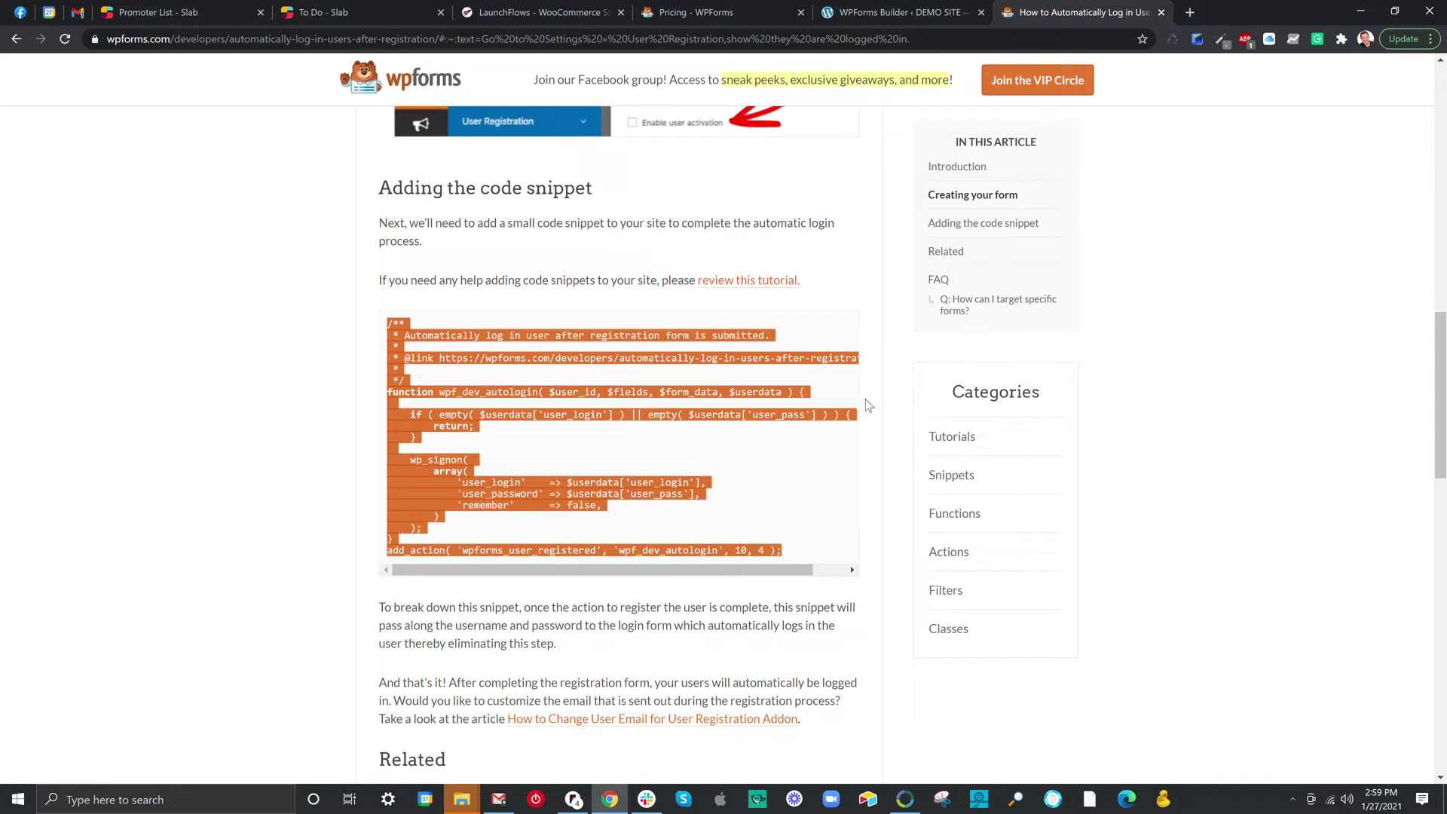
{"action": "left_click", "coordinate": [300, 326]}
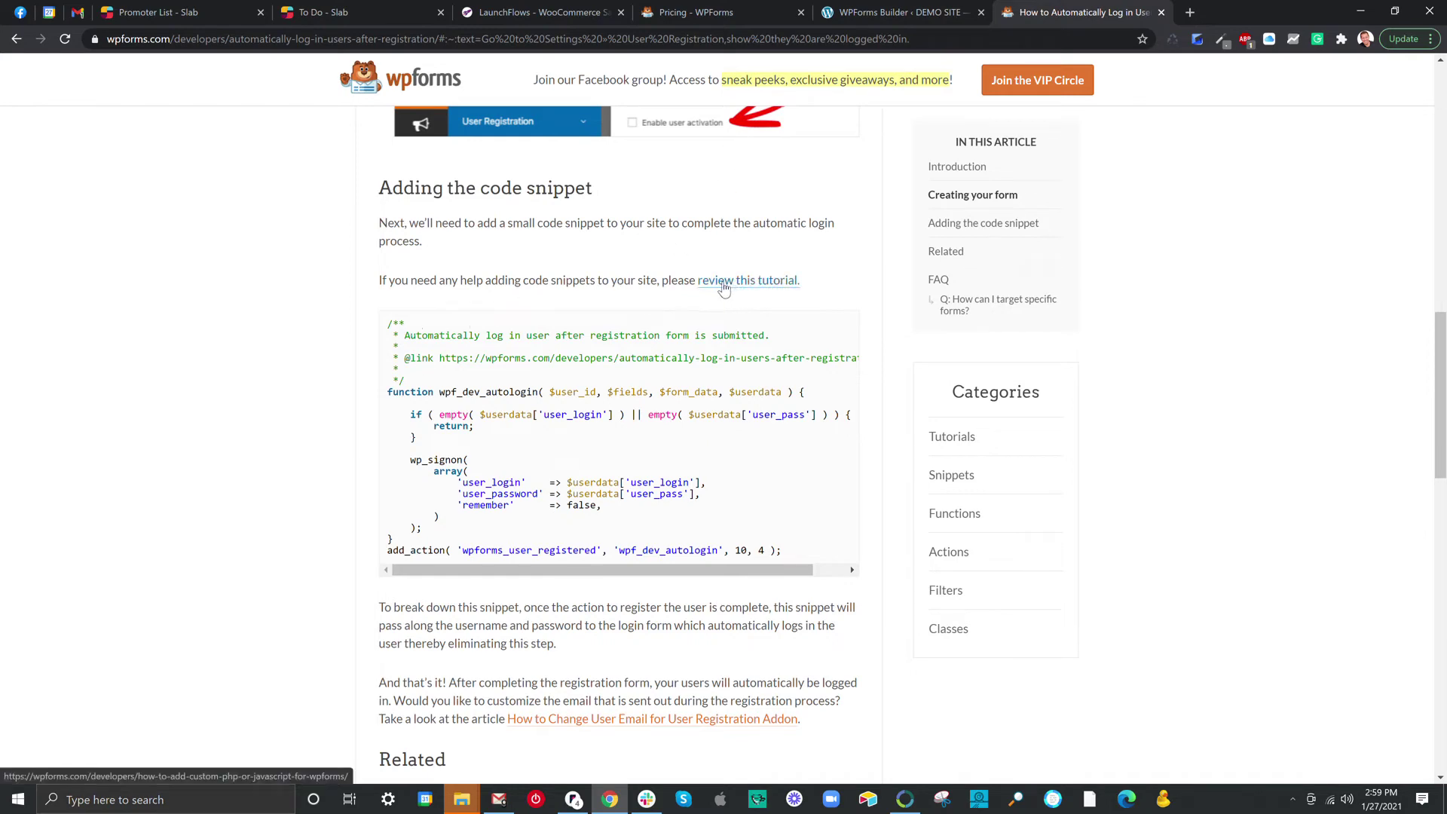
{"action": "left_click", "coordinate": [1161, 12]}
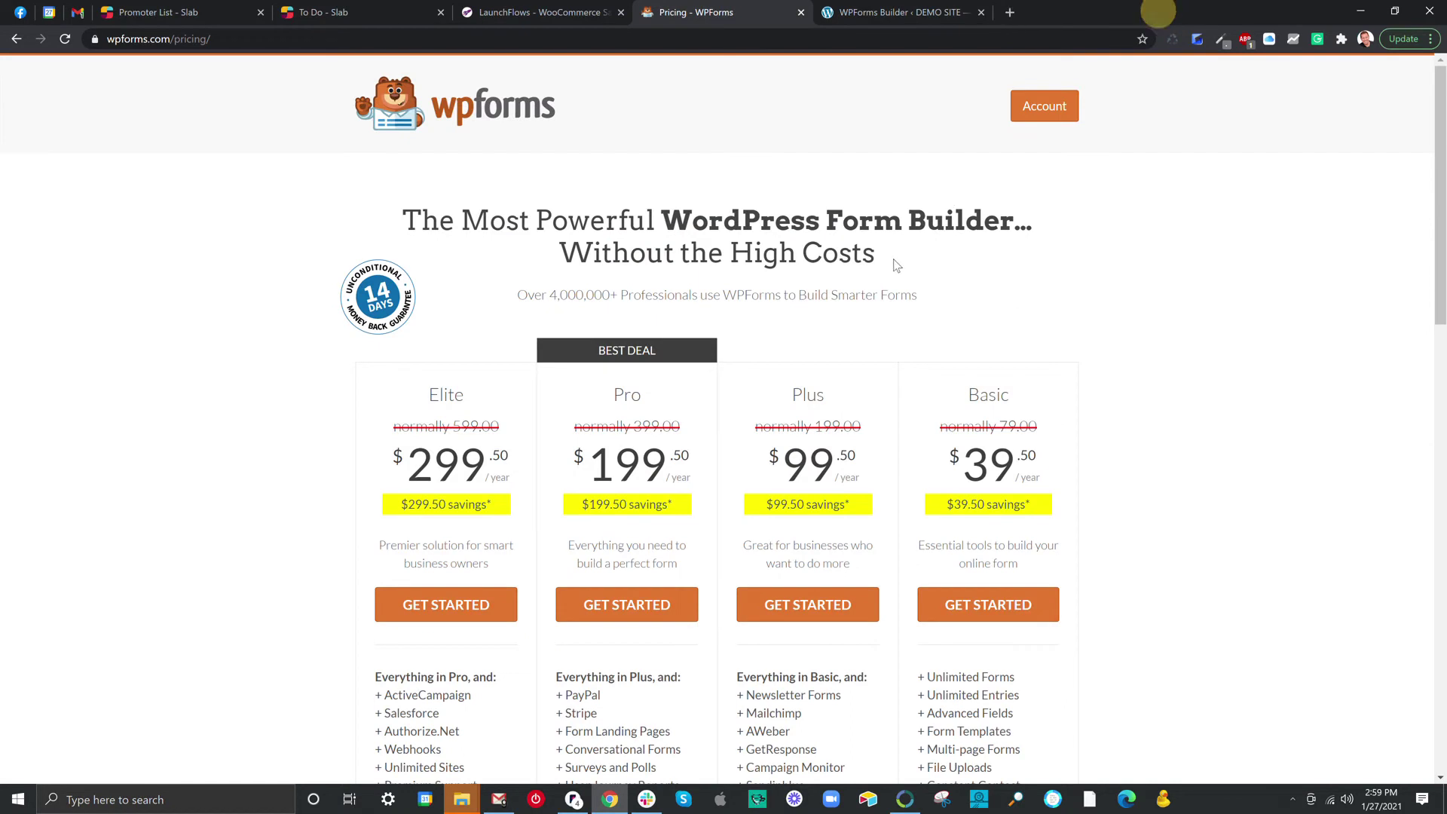
In the builder's Marketing > WP Fusion, add a new connection nicknamed 'WPFusion Feed'.
{"action": "left_click", "coordinate": [867, 13]}
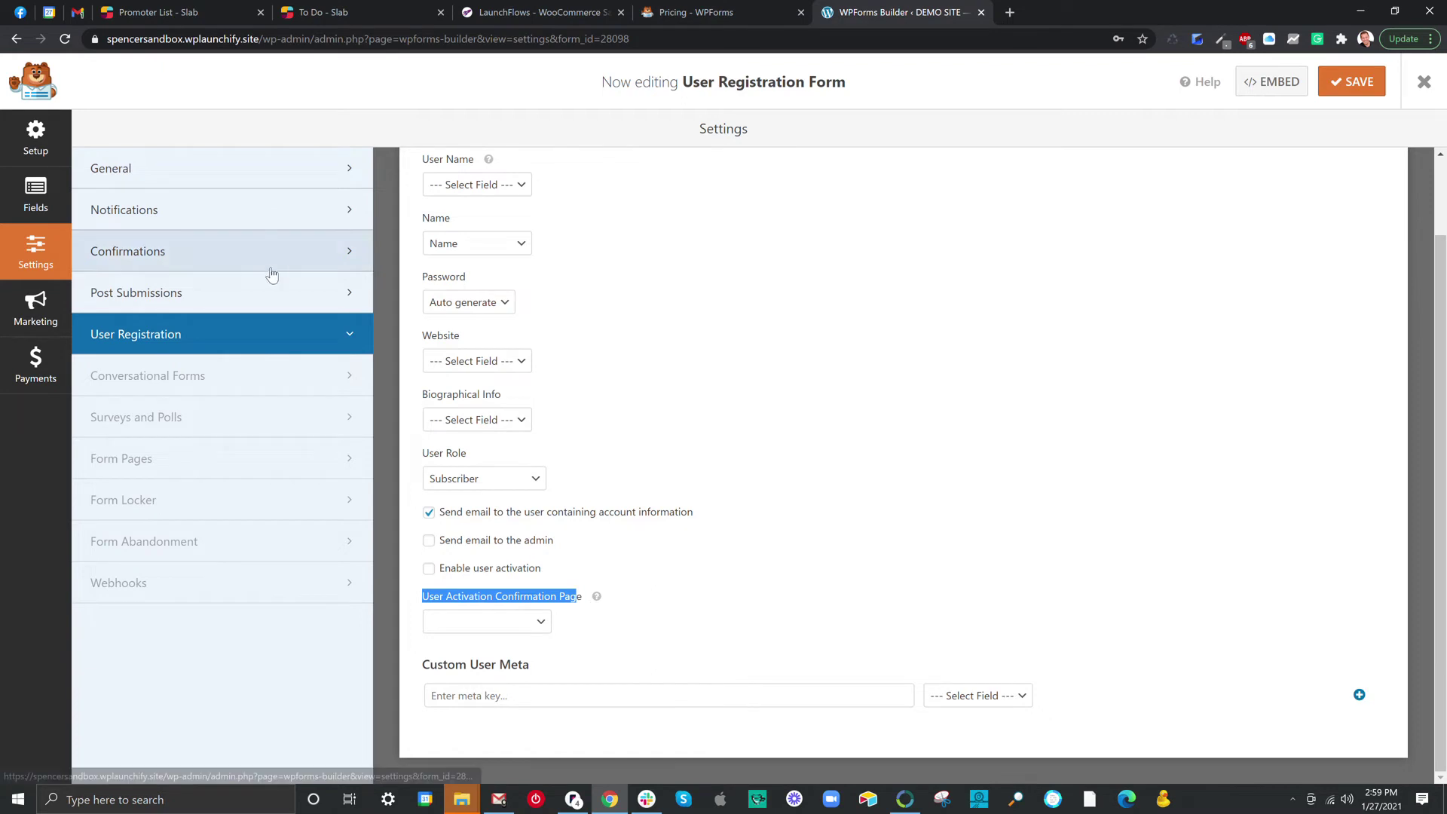
{"action": "left_click", "coordinate": [46, 307]}
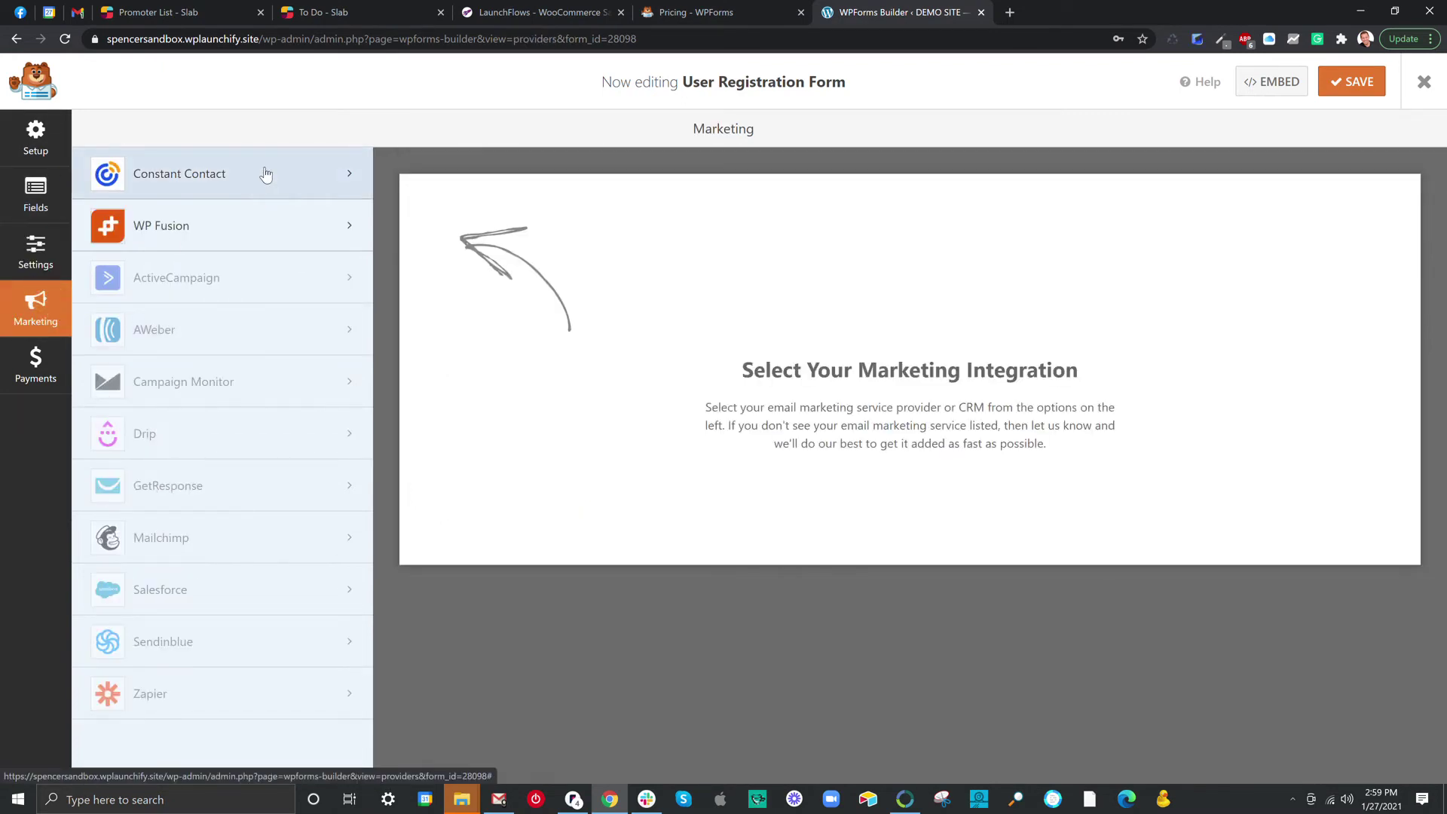
{"action": "left_click", "coordinate": [225, 239]}
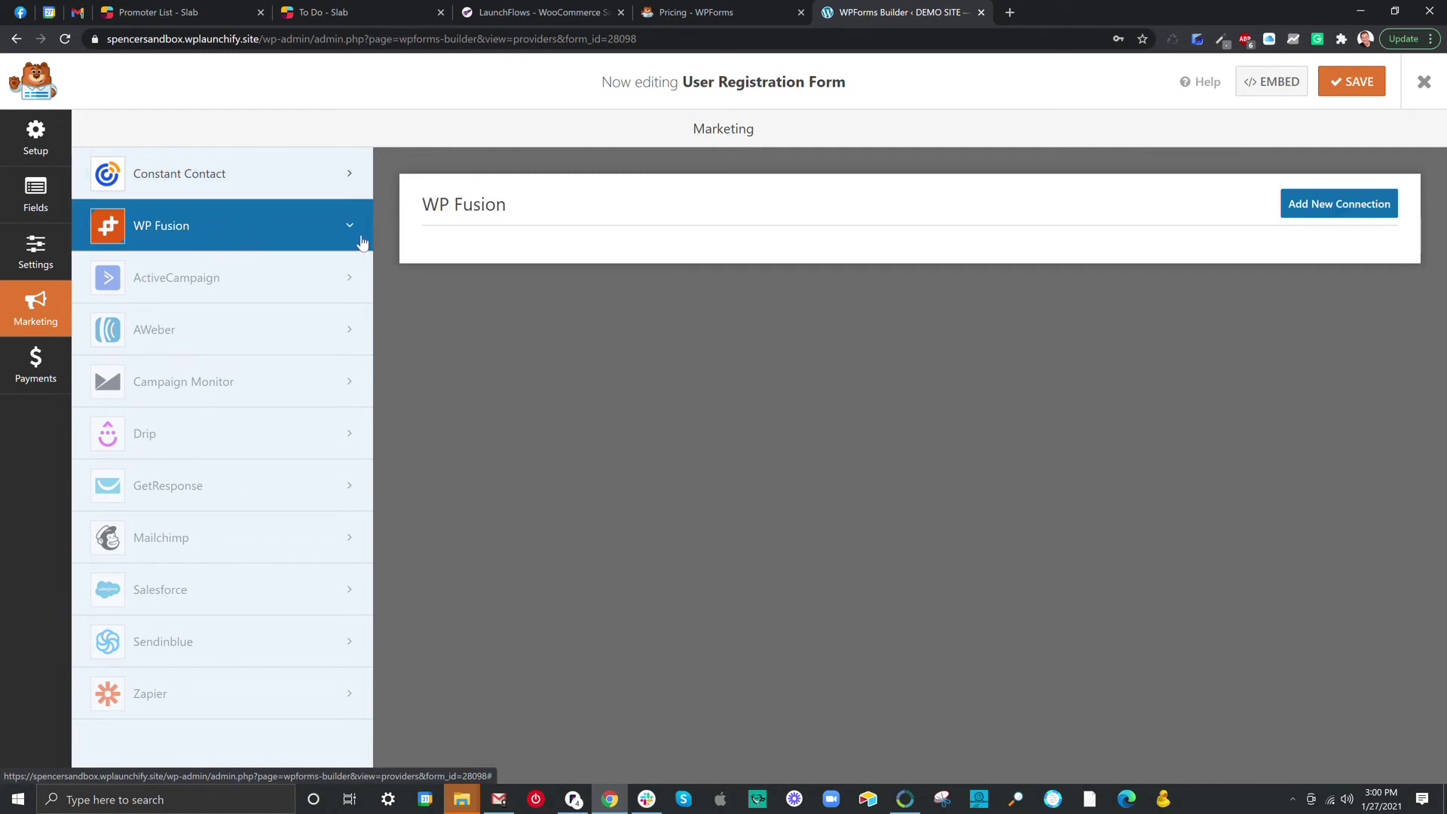
{"action": "left_click", "coordinate": [1318, 205]}
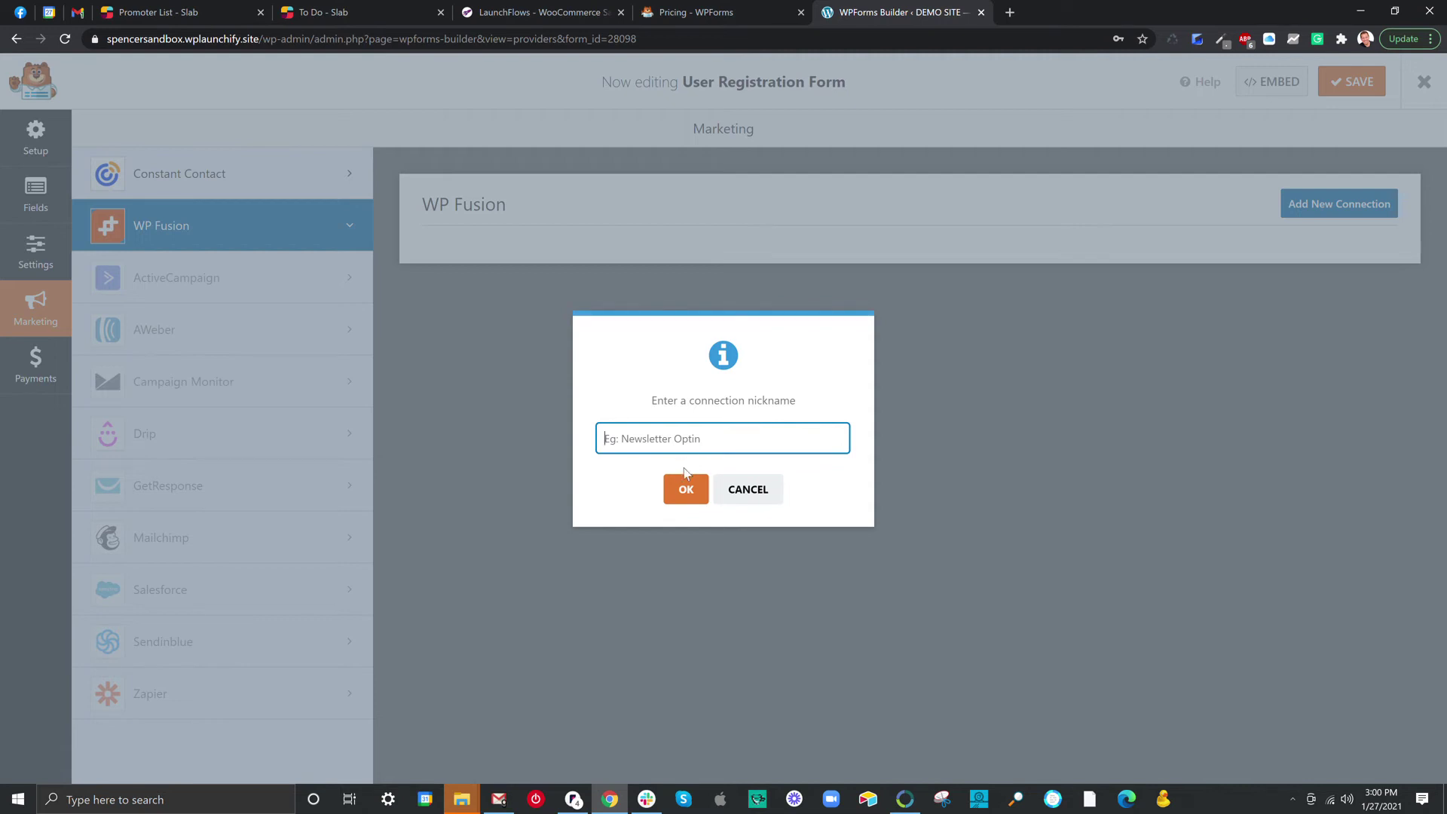
{"action": "type", "text": "WPFusion Feed"}
{"action": "left_click", "coordinate": [687, 489]}
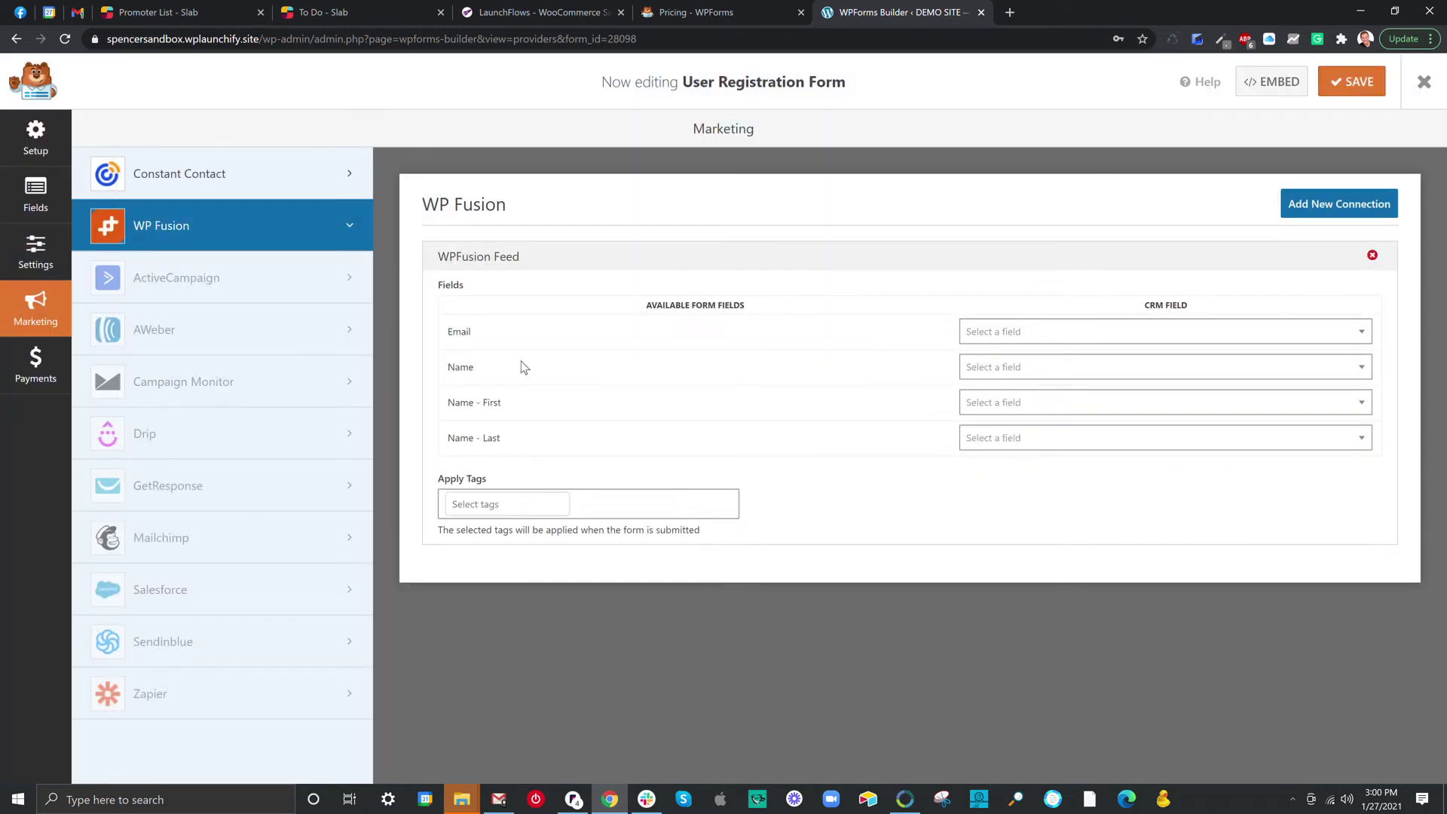
Map Email, Name - First and Name - Last to CRM Email, First Name, Last Name; apply 'free registration' tag.
{"action": "left_click", "coordinate": [1000, 340]}
{"action": "type", "text": "email"}
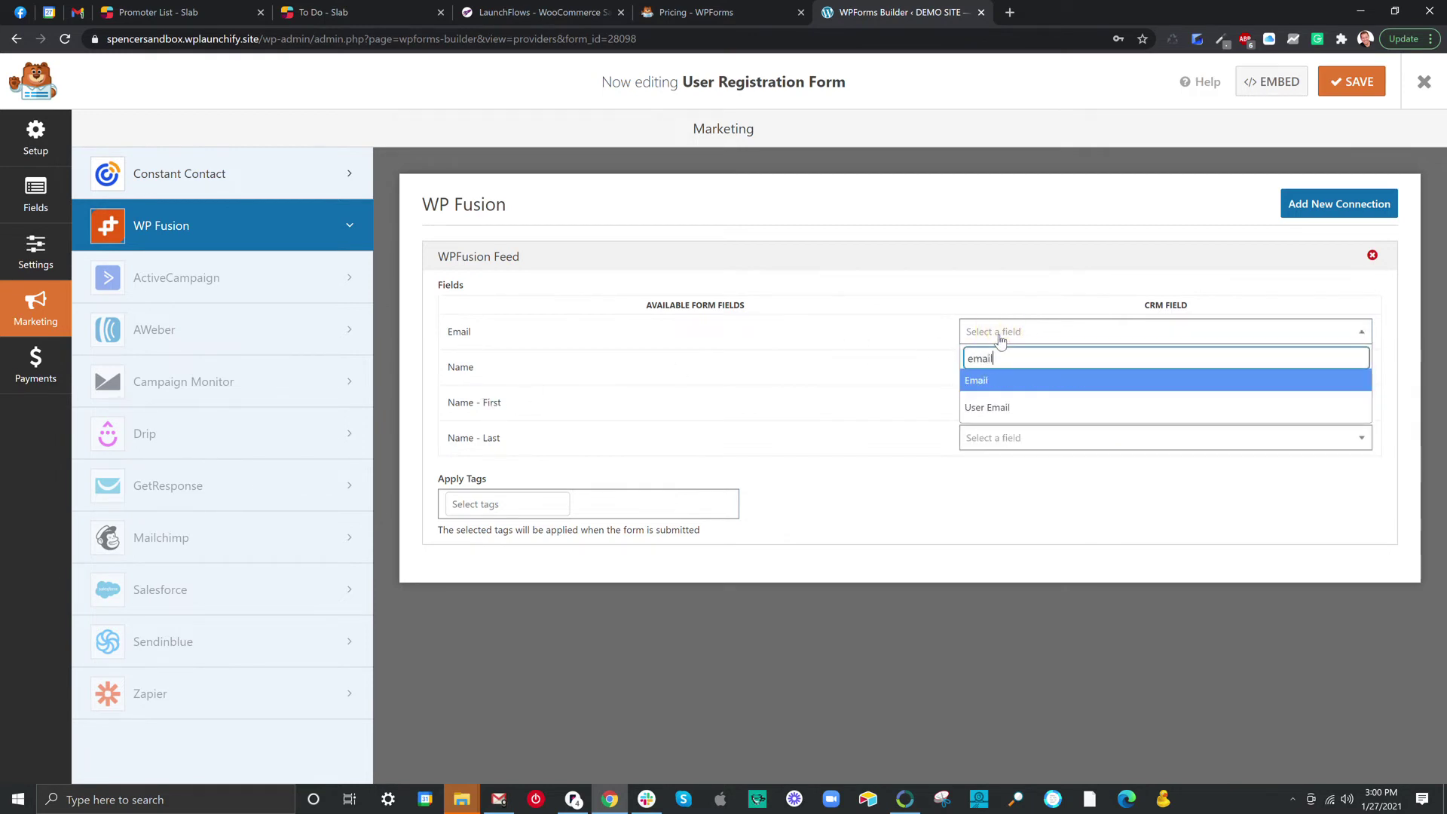
{"action": "left_click", "coordinate": [1005, 380]}
{"action": "left_click", "coordinate": [1004, 405]}
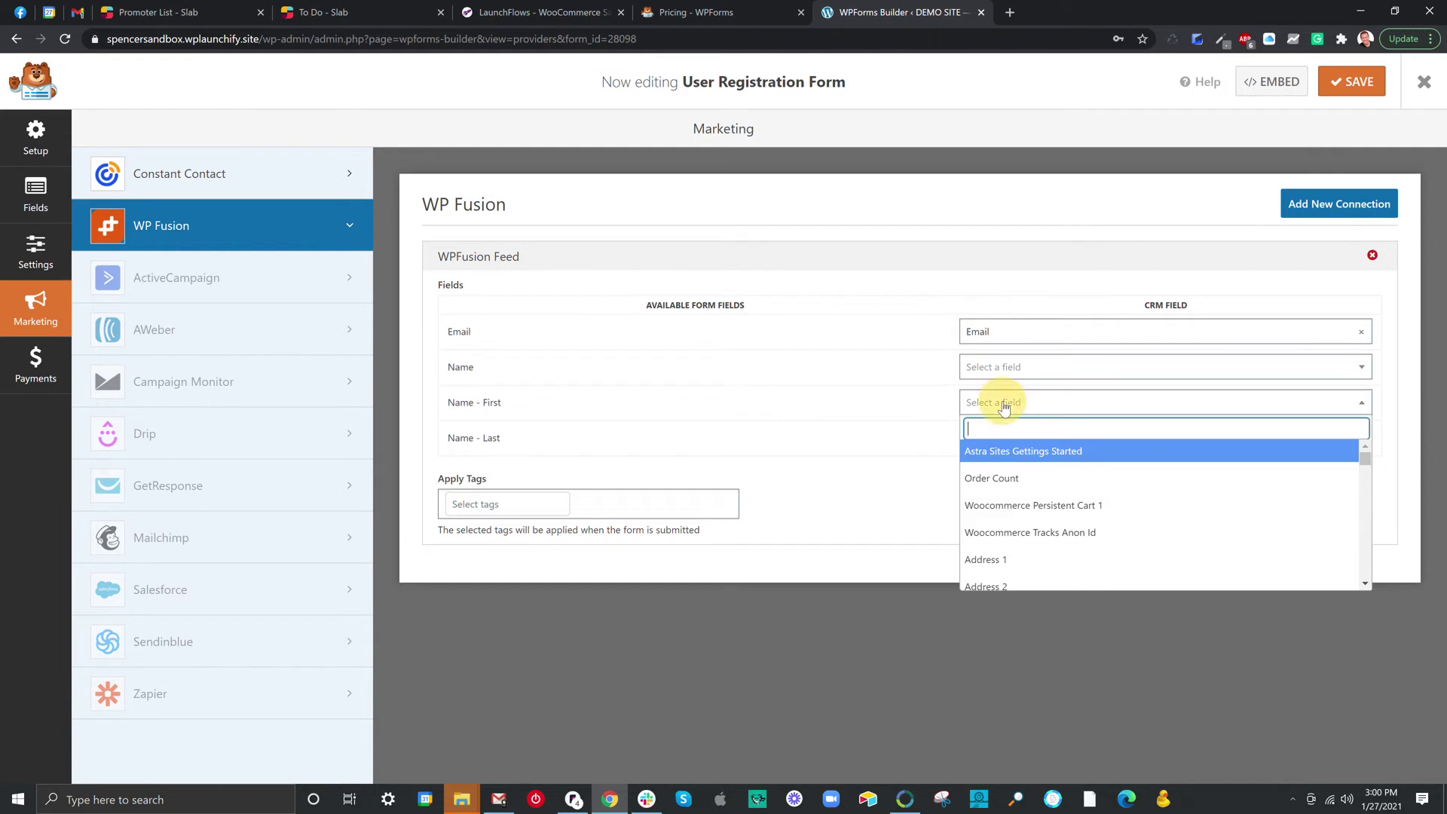
{"action": "type", "text": "fir"}
{"action": "left_click", "coordinate": [994, 479]}
{"action": "left_click", "coordinate": [1004, 435]}
{"action": "type", "text": "last"}
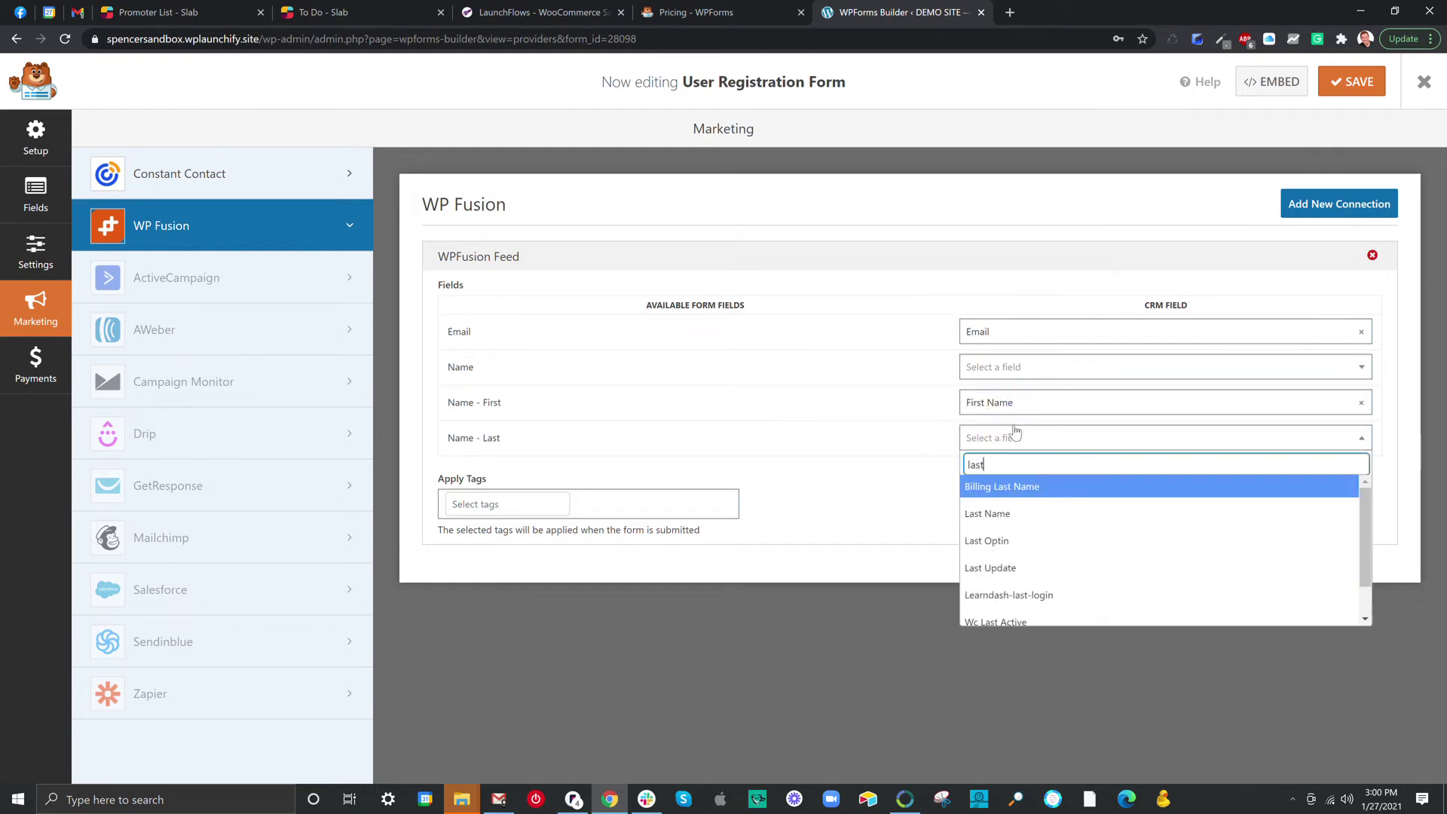
{"action": "left_click", "coordinate": [995, 513]}
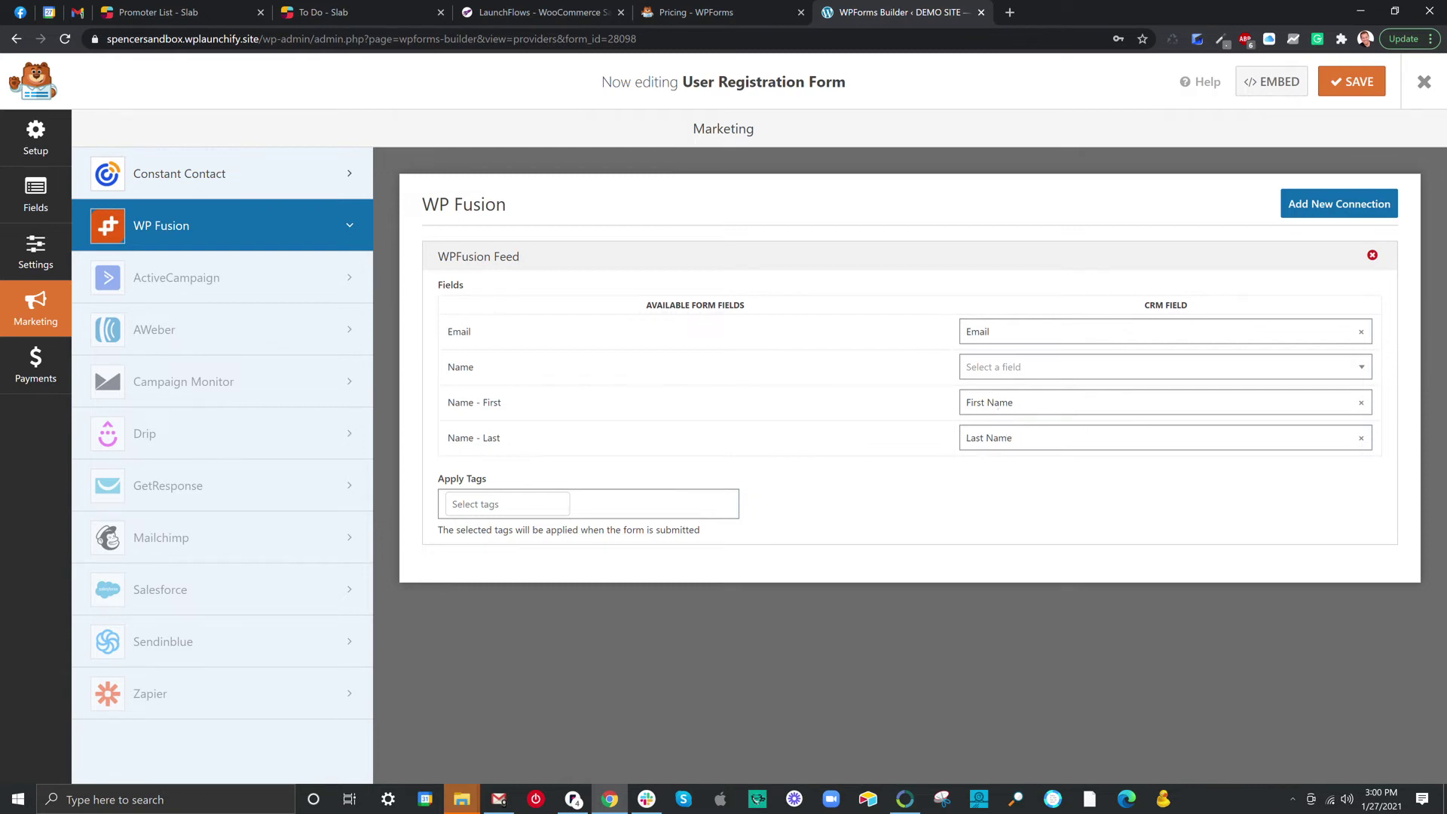
{"action": "left_click", "coordinate": [627, 505]}
{"action": "left_click", "coordinate": [549, 558]}
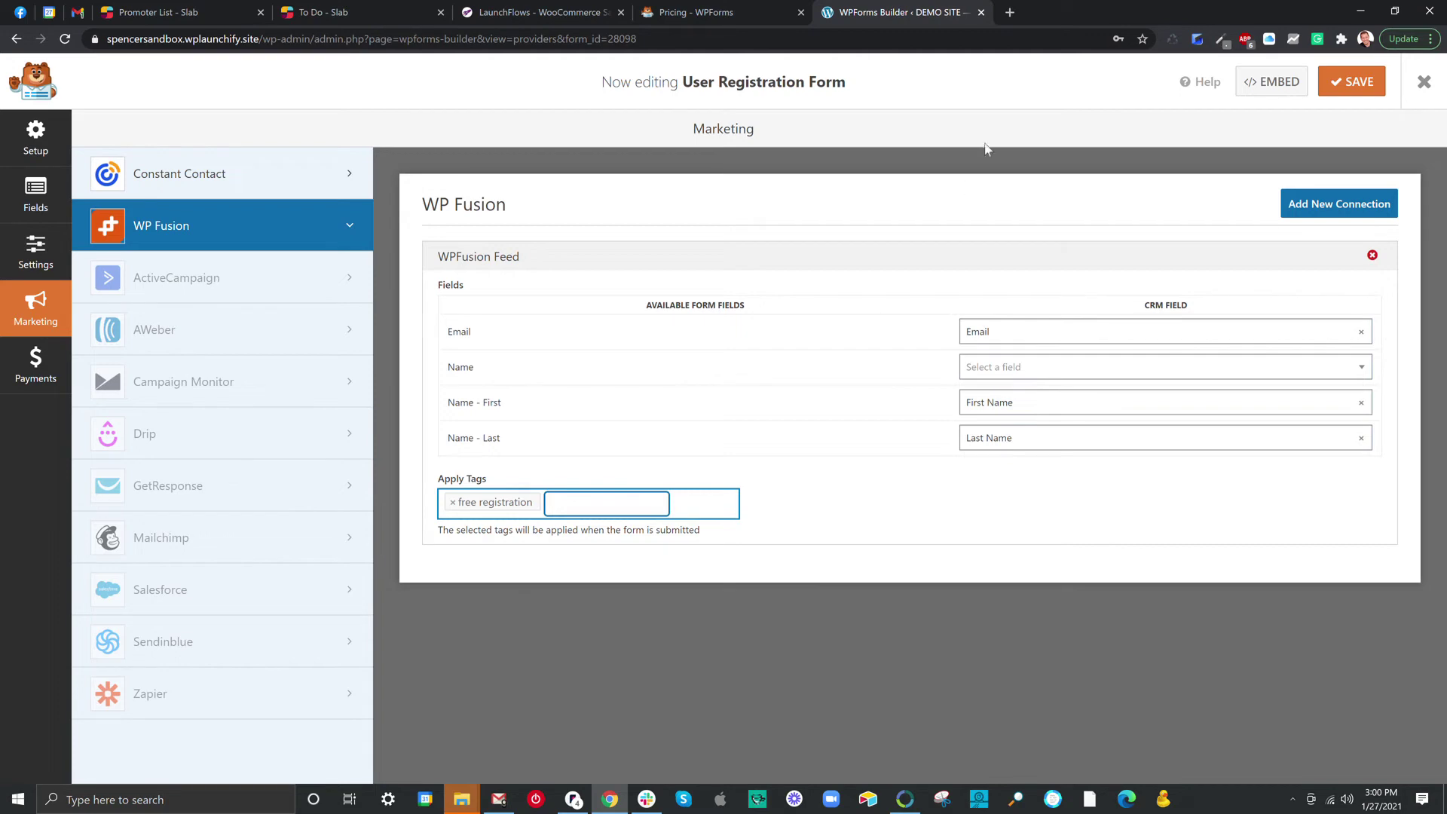
Save the form's WP Fusion settings and switch to the Payments section.
{"action": "left_click", "coordinate": [1347, 83]}
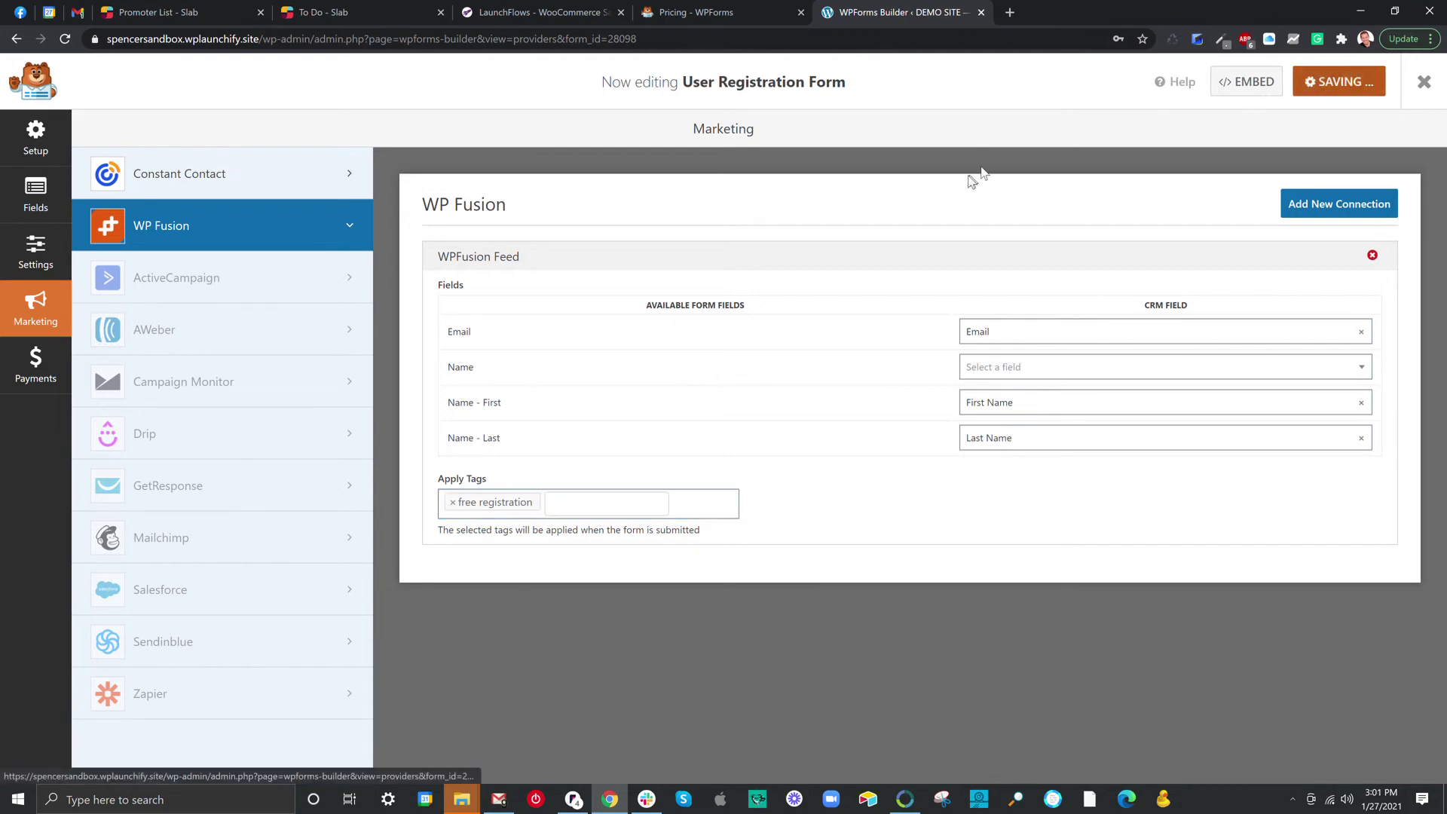
{"action": "left_click", "coordinate": [52, 360]}
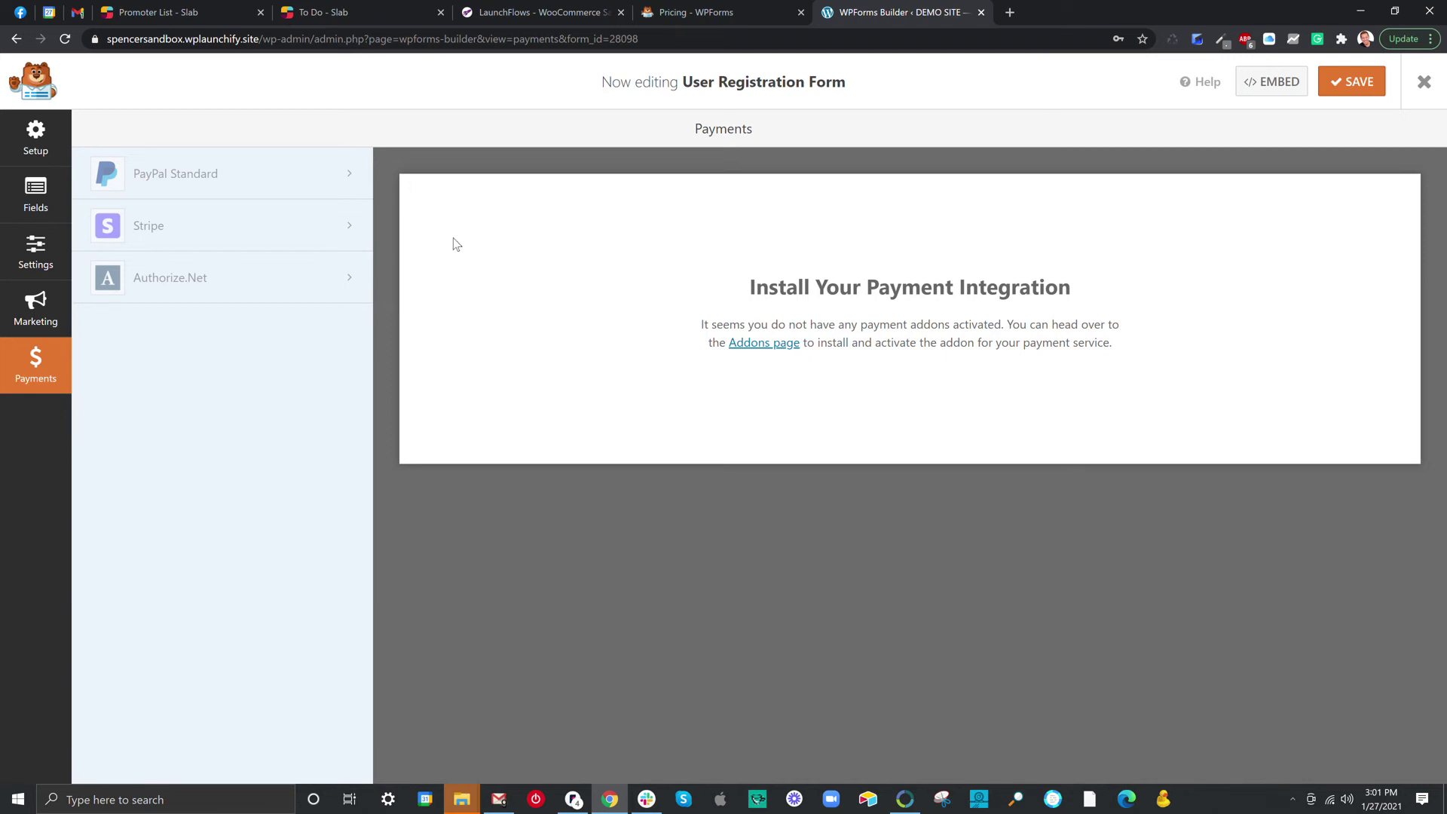
Return to the Fields page and expand the Email field's Advanced Options and Conditionals.
{"action": "left_click", "coordinate": [39, 143]}
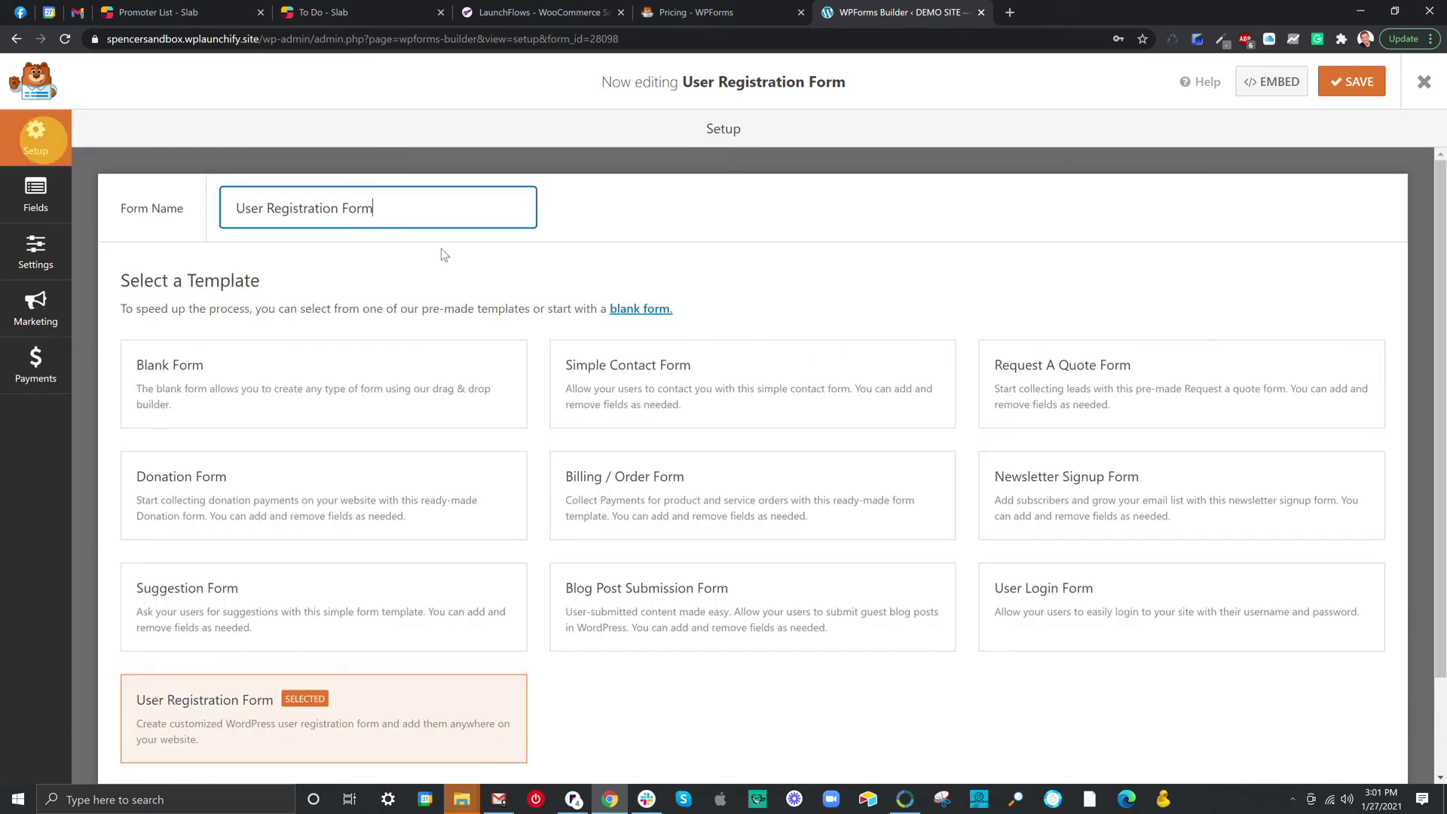
{"action": "left_click", "coordinate": [35, 194]}
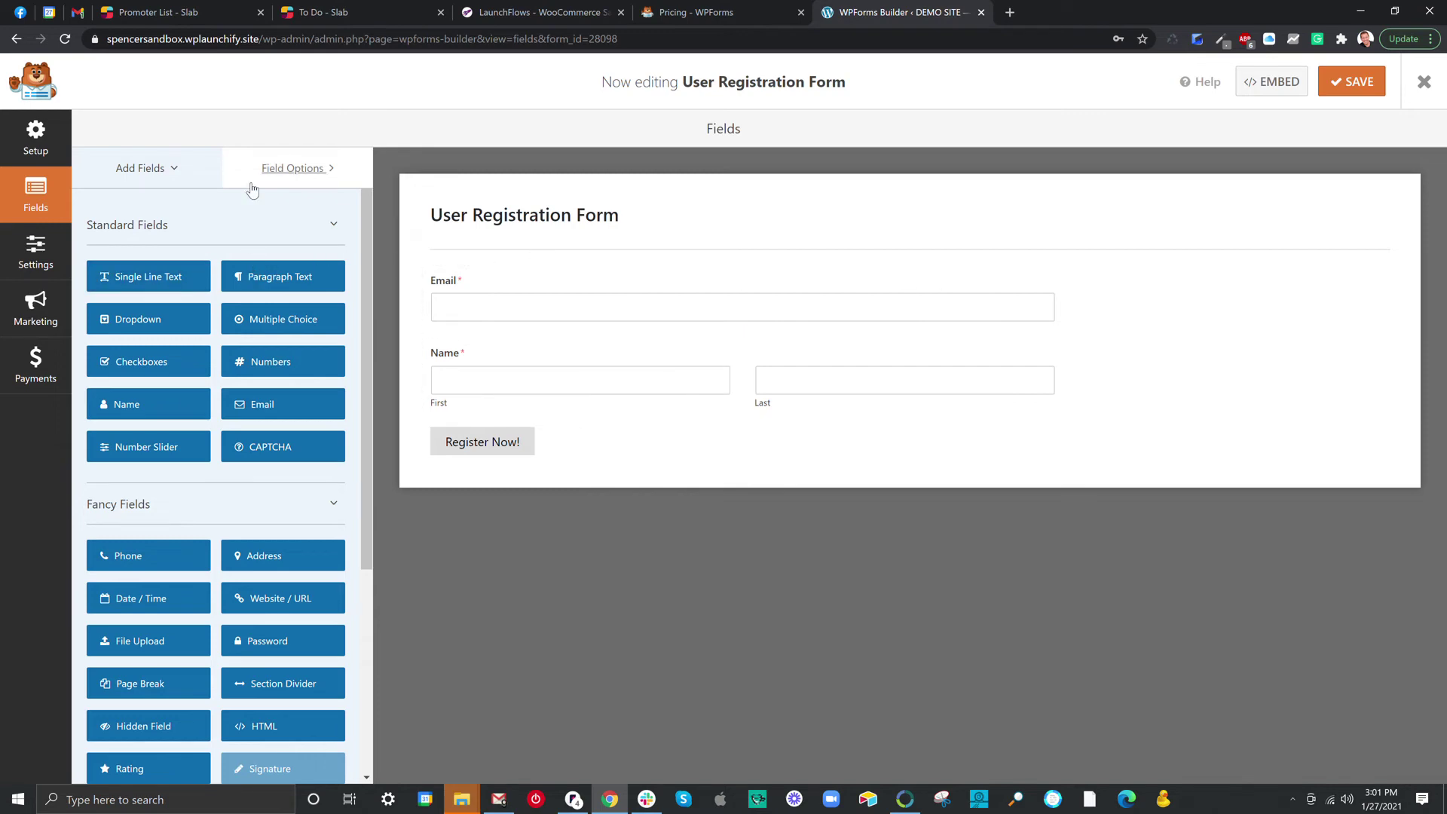
{"action": "left_click", "coordinate": [273, 172]}
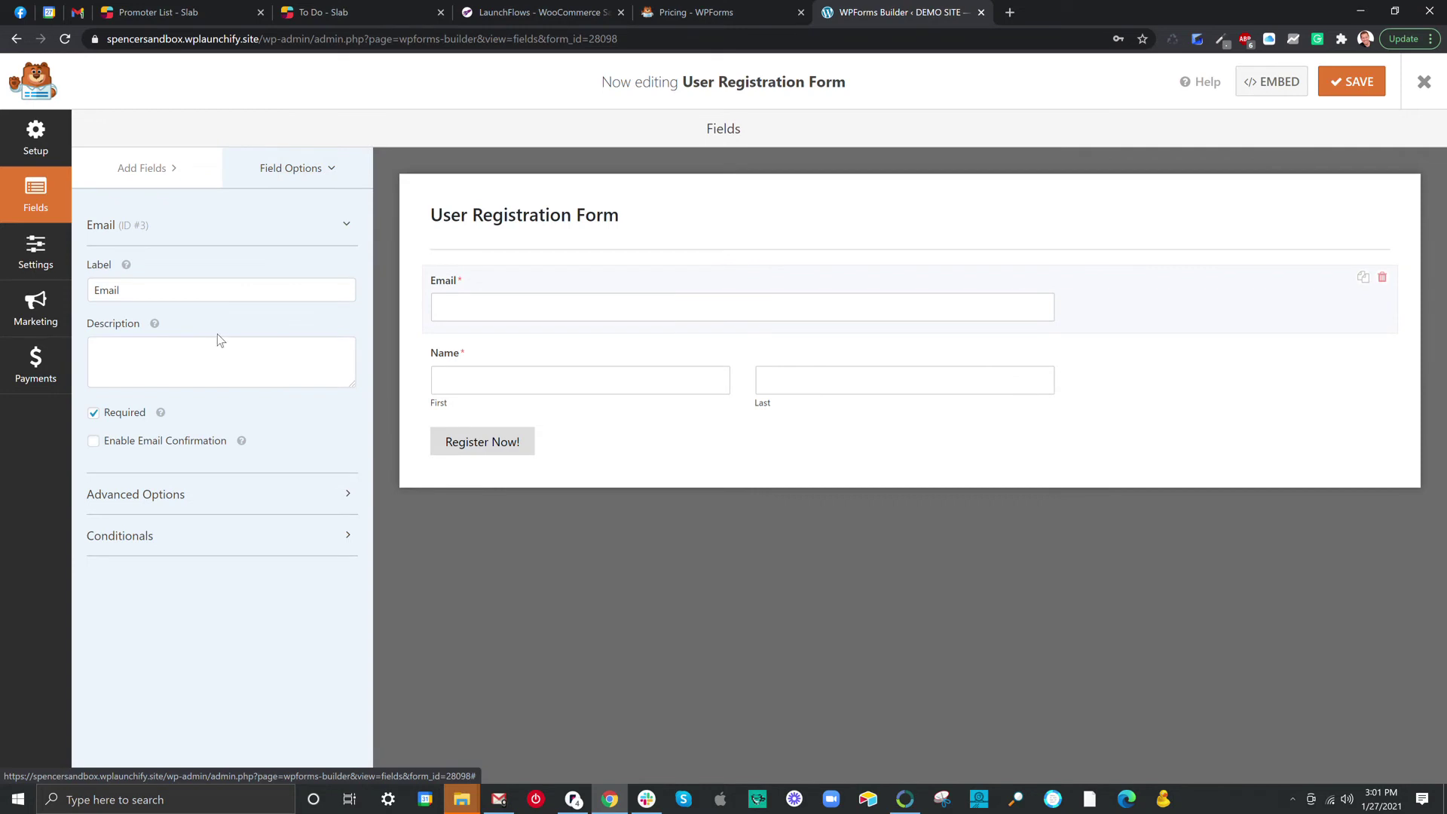
{"action": "left_click", "coordinate": [160, 497]}
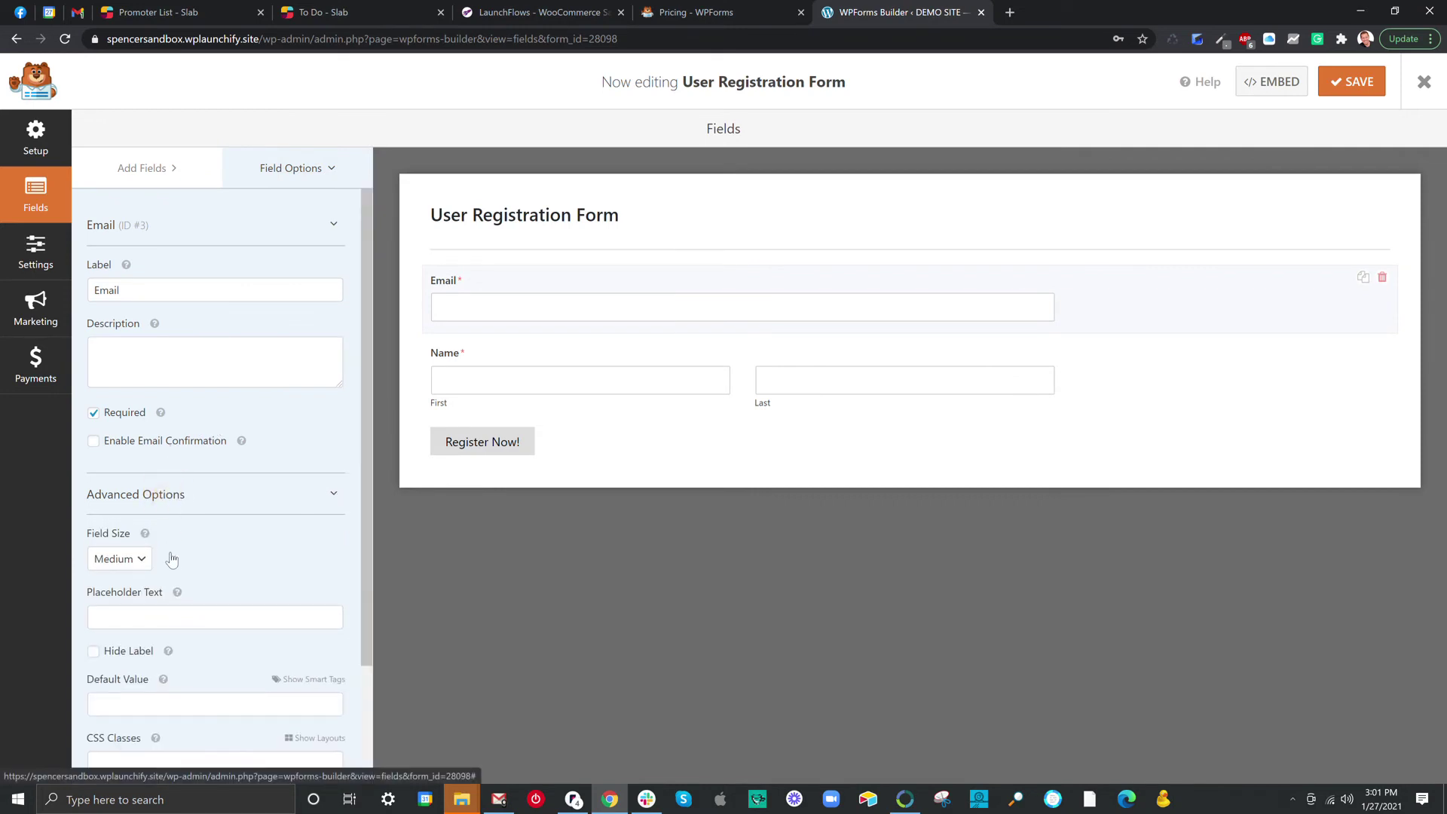
{"action": "scroll", "coordinate": [175, 567], "scroll_direction": "down", "scroll_amount": 2}
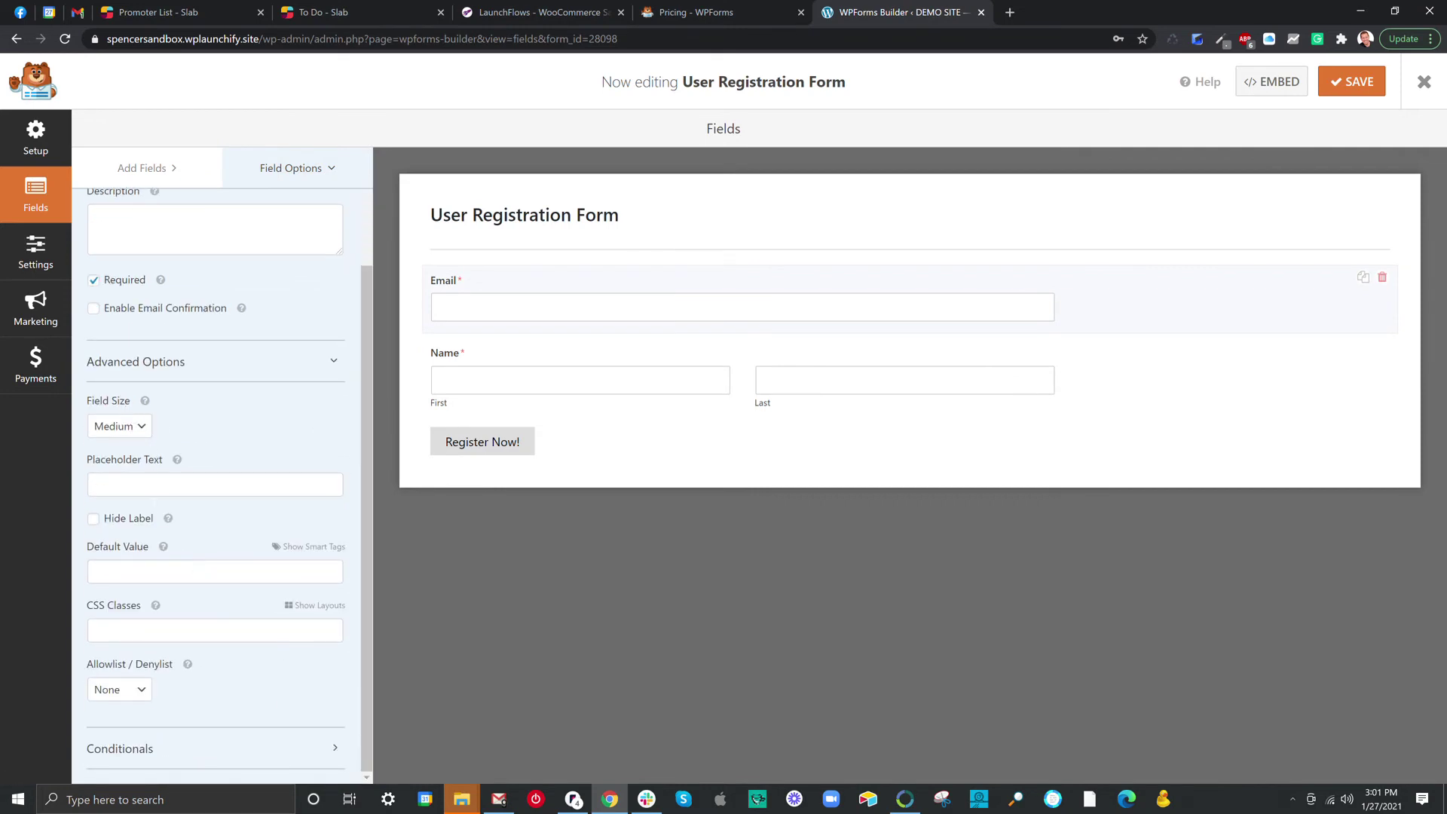
{"action": "left_click", "coordinate": [159, 749]}
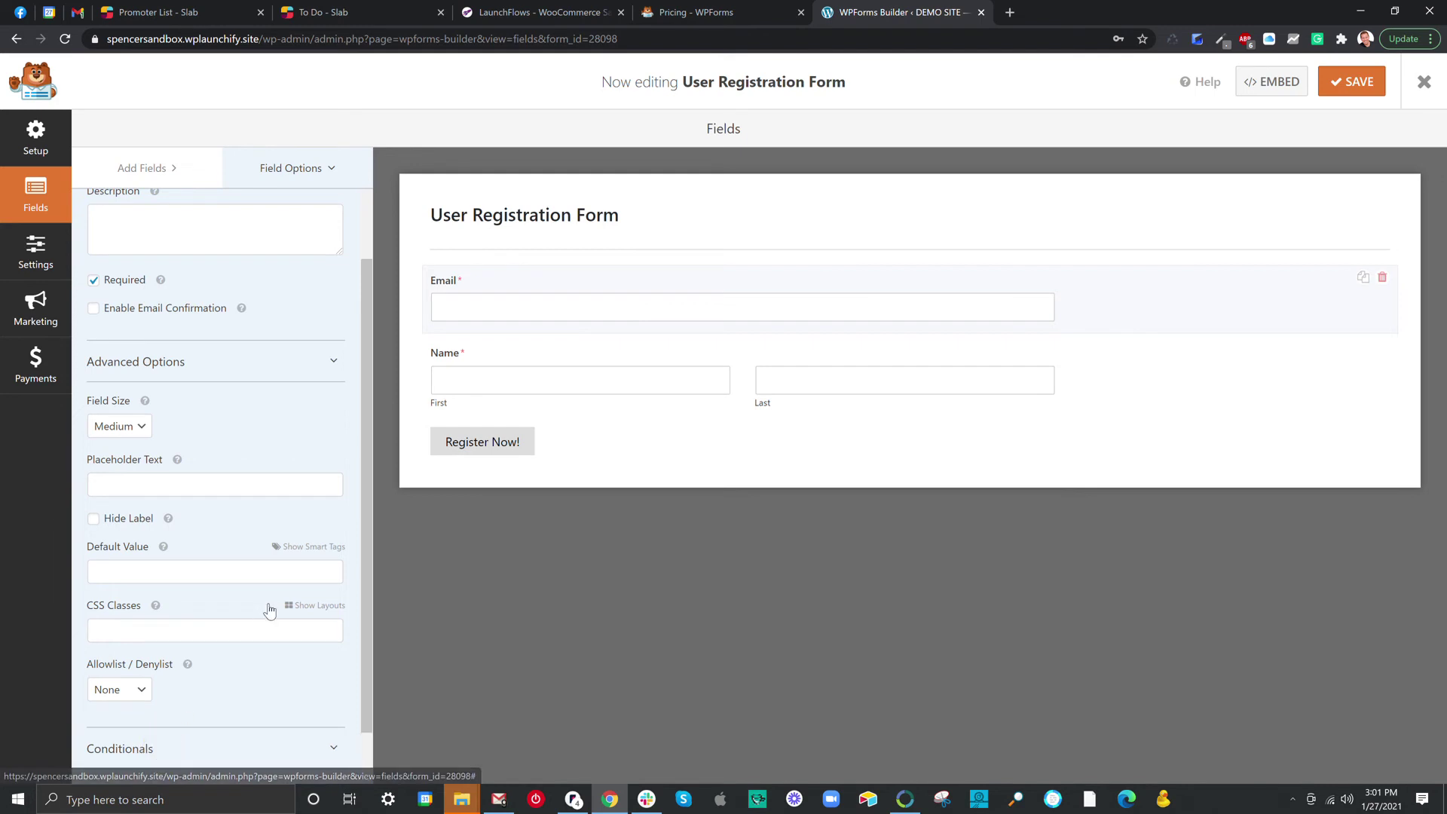
{"action": "scroll", "coordinate": [275, 453], "scroll_direction": "up", "scroll_amount": 3}
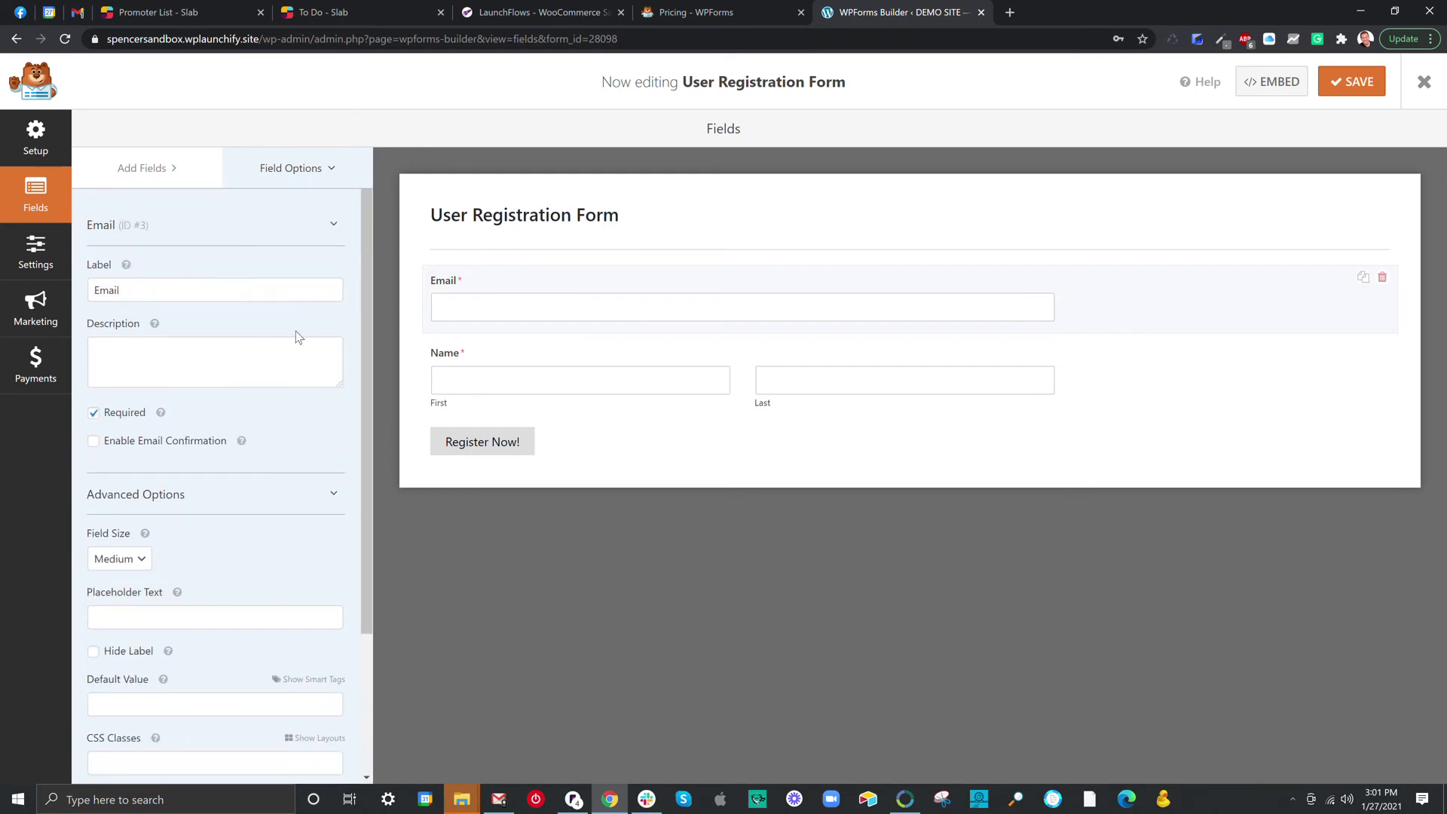
Save the form, then close the Embed options without embedding.
{"action": "left_click", "coordinate": [1346, 84]}
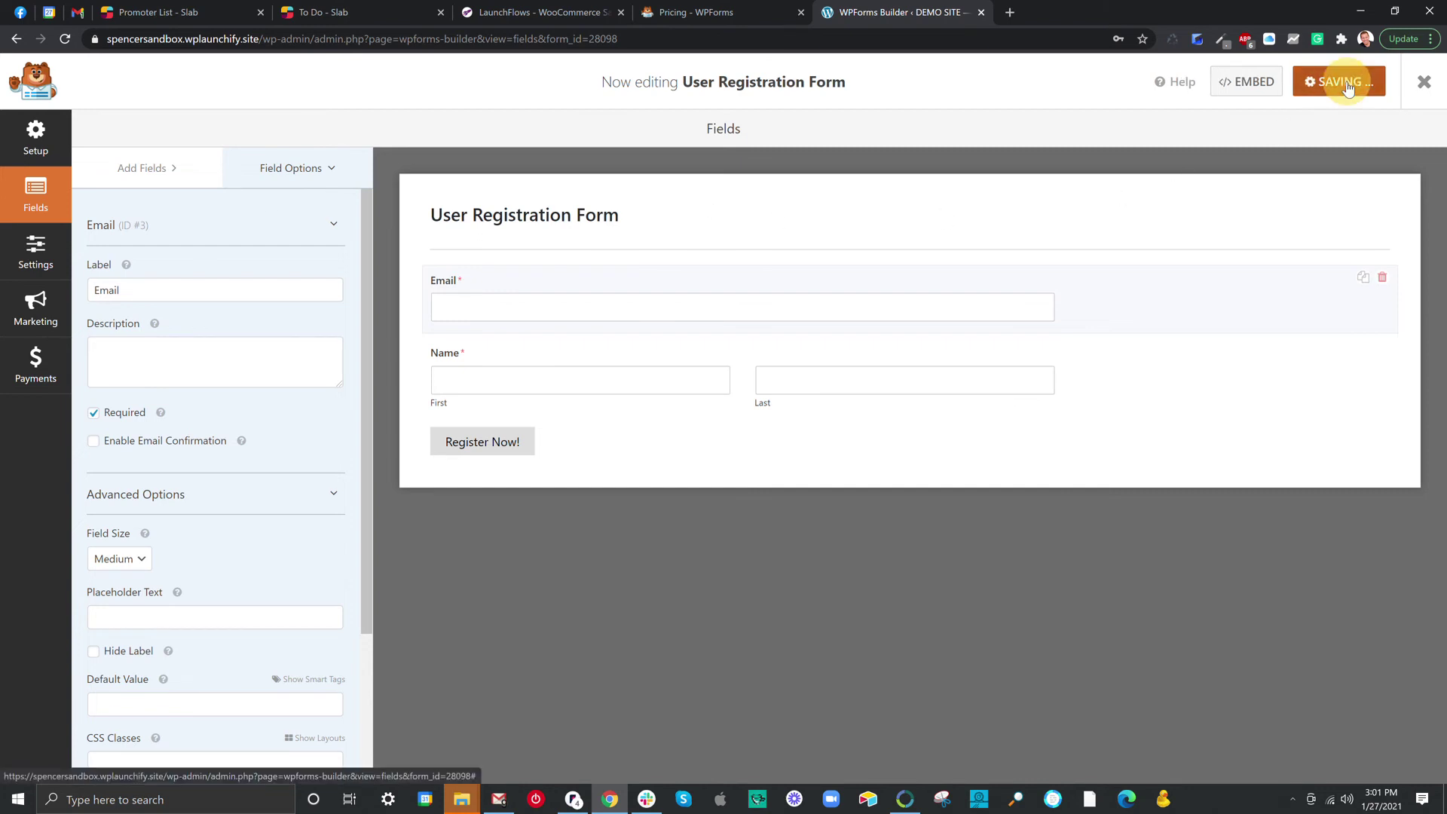
{"action": "left_click", "coordinate": [1254, 84]}
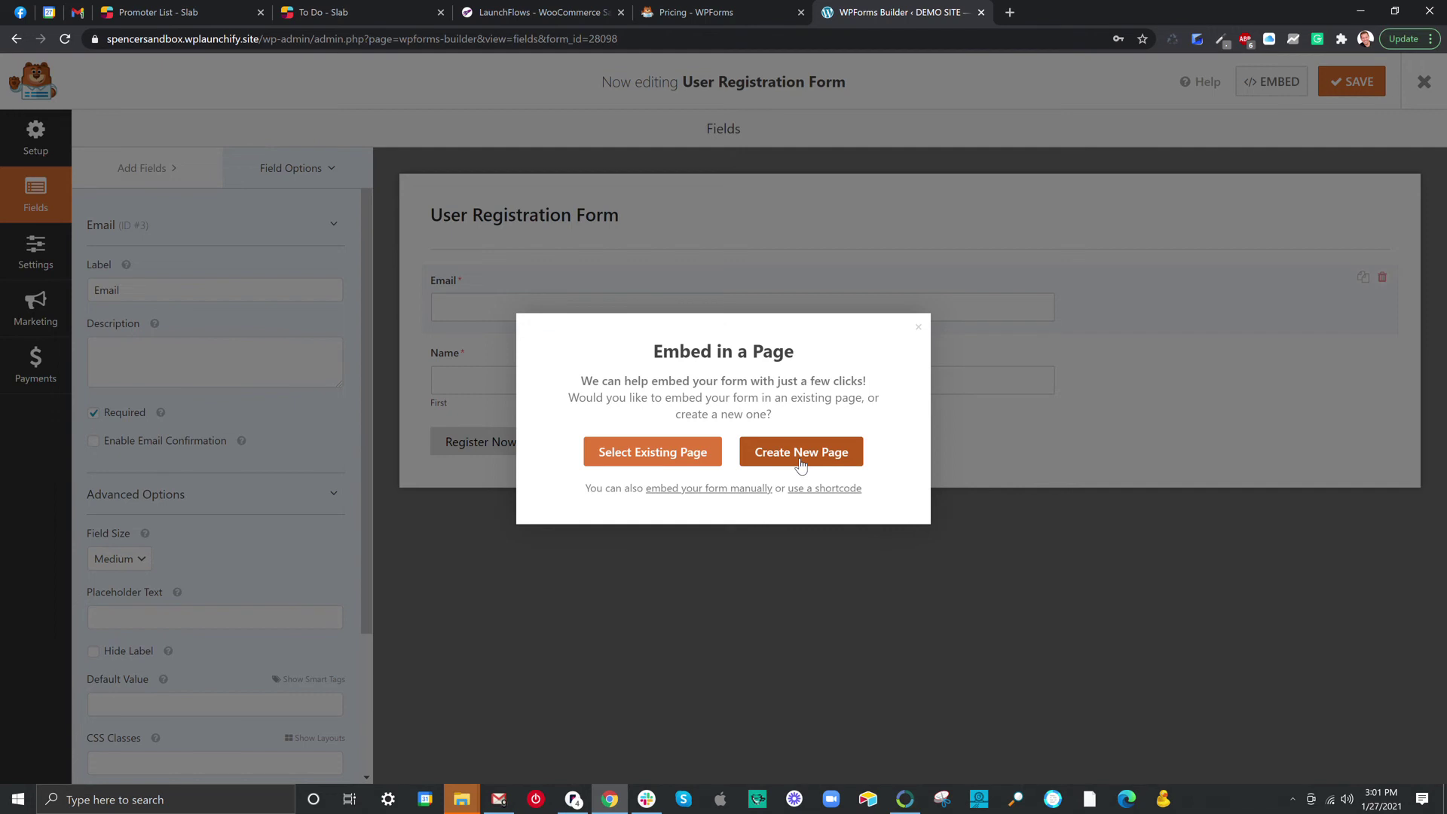
{"action": "left_click", "coordinate": [918, 327]}
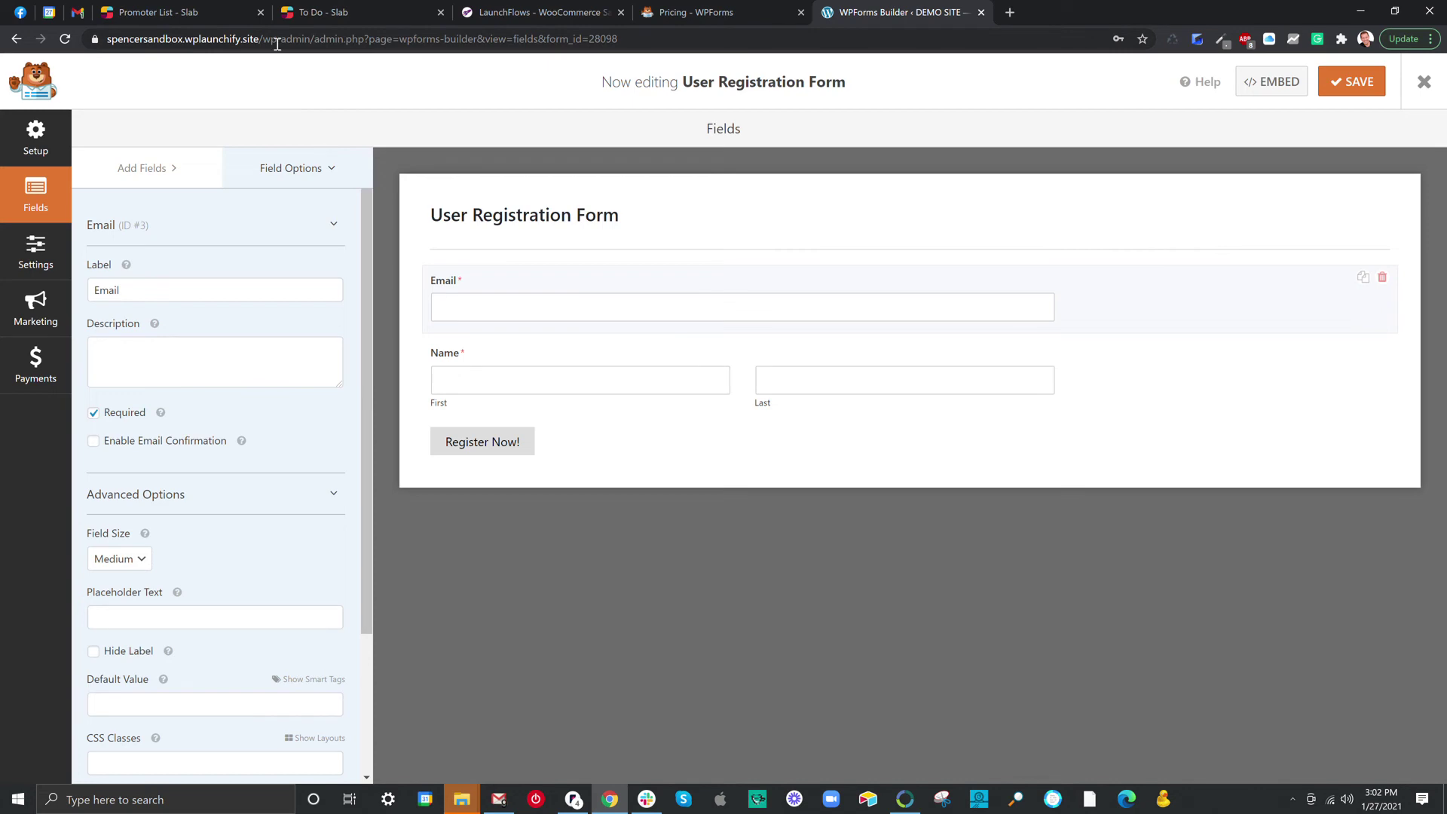
Open the WPForms Registration page in the classic editor from the date-sorted Pages list.
{"action": "left_click_drag", "start_coordinate": [311, 41], "coordinate": [621, 88]}
{"action": "key", "text": "BackSpace"}
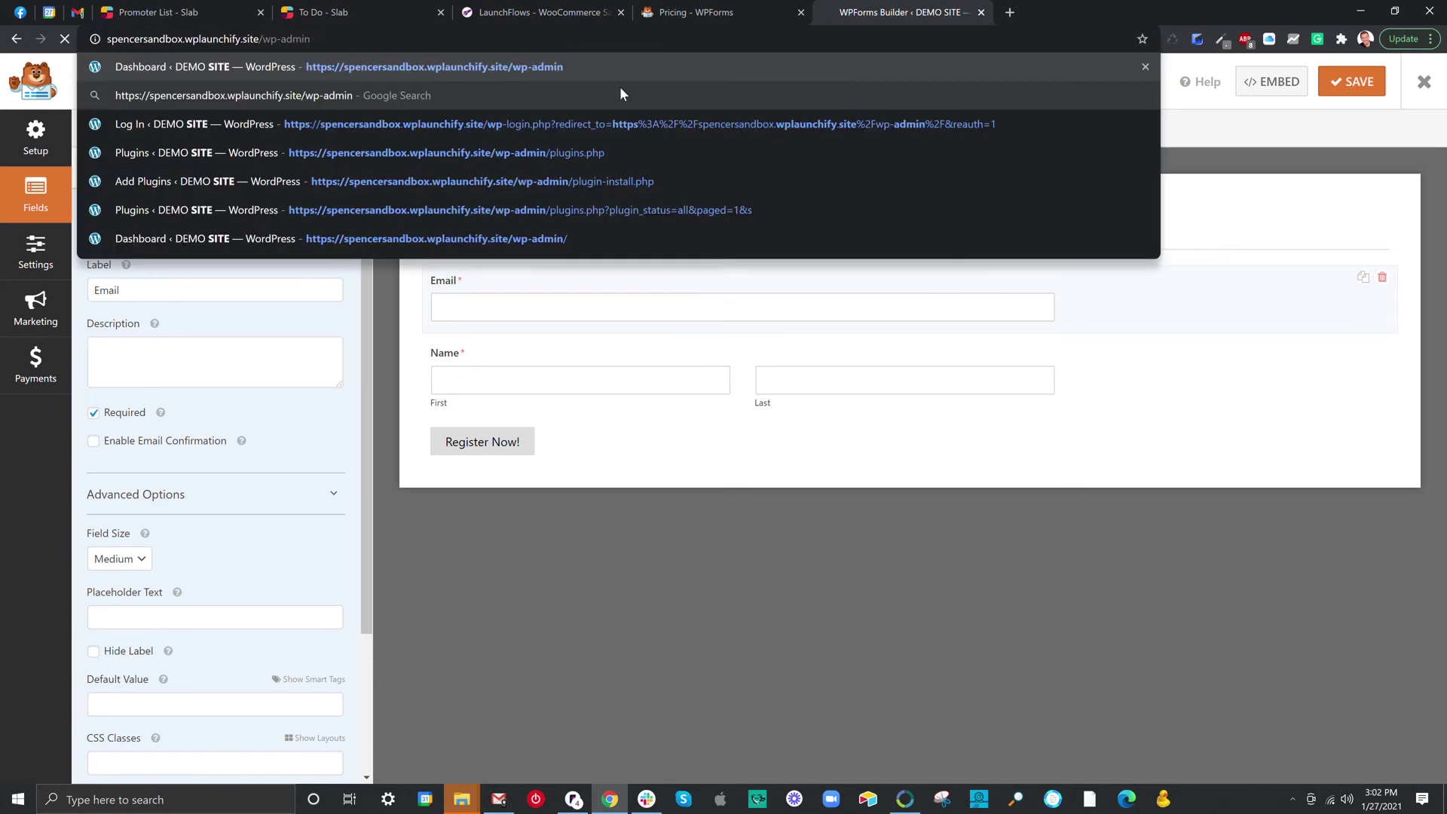
{"action": "key", "text": "Return"}
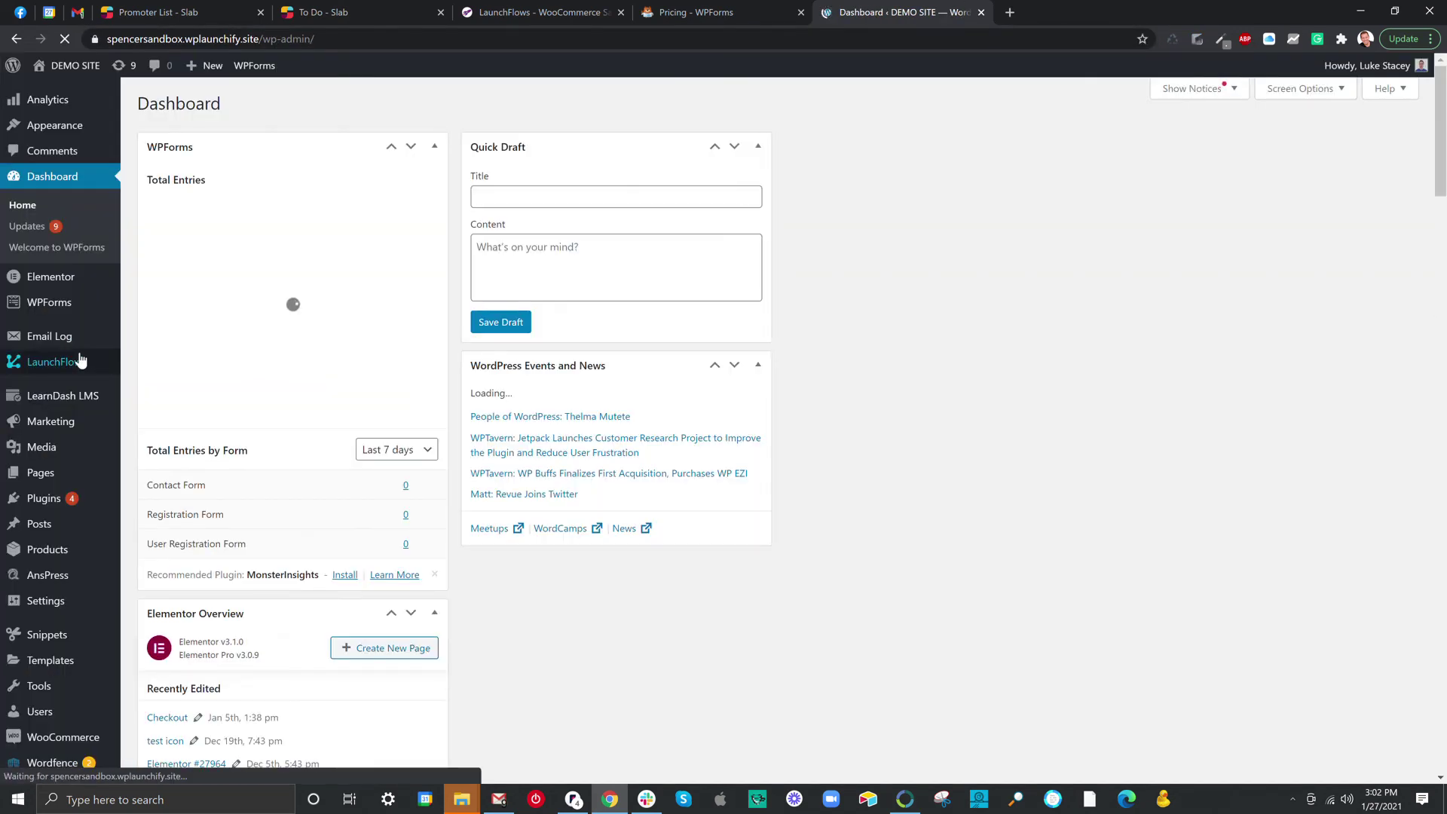
{"action": "mouse_move", "coordinate": [45, 473]}
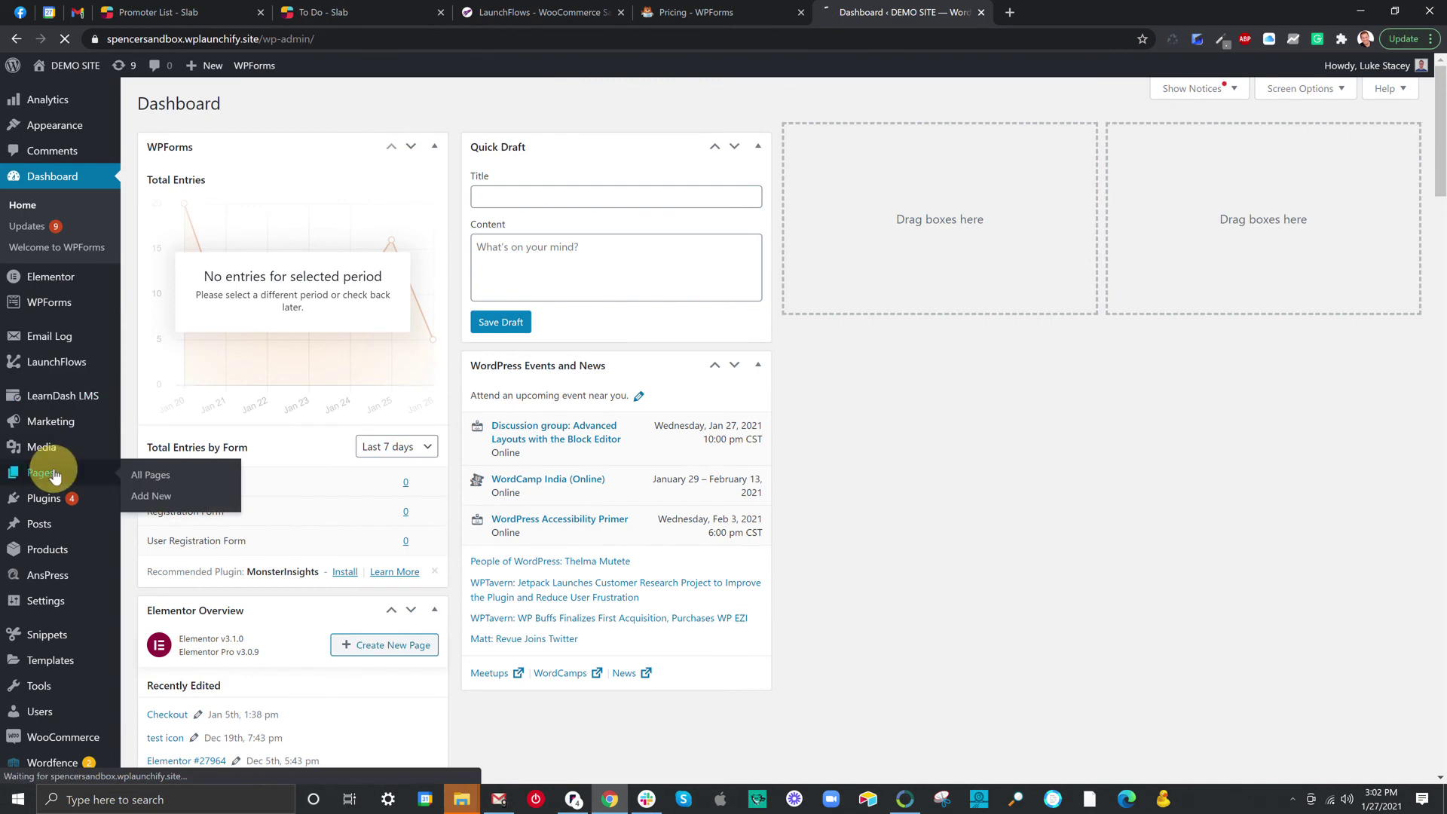
{"action": "left_click", "coordinate": [218, 480]}
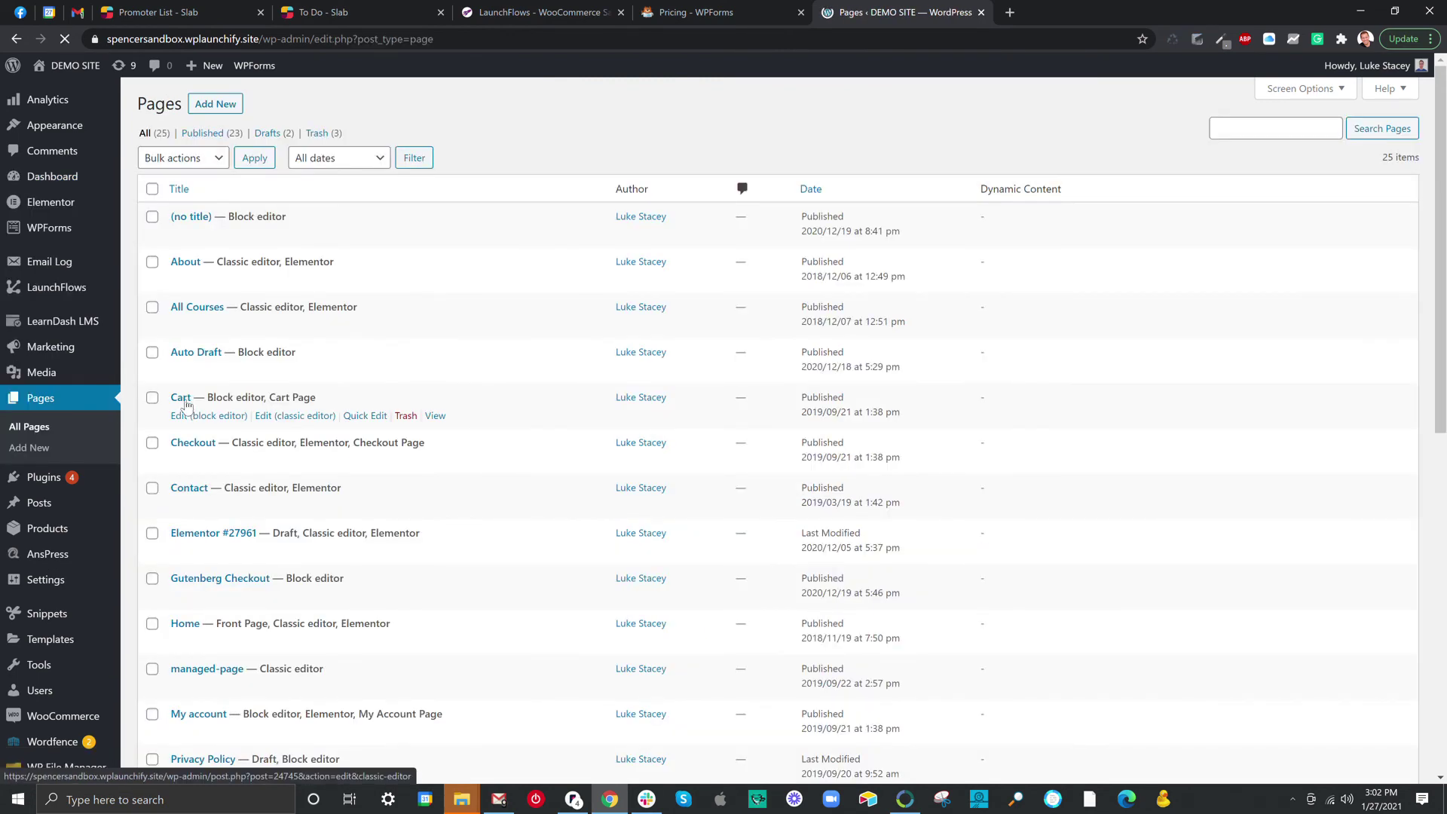
{"action": "left_click", "coordinate": [811, 189]}
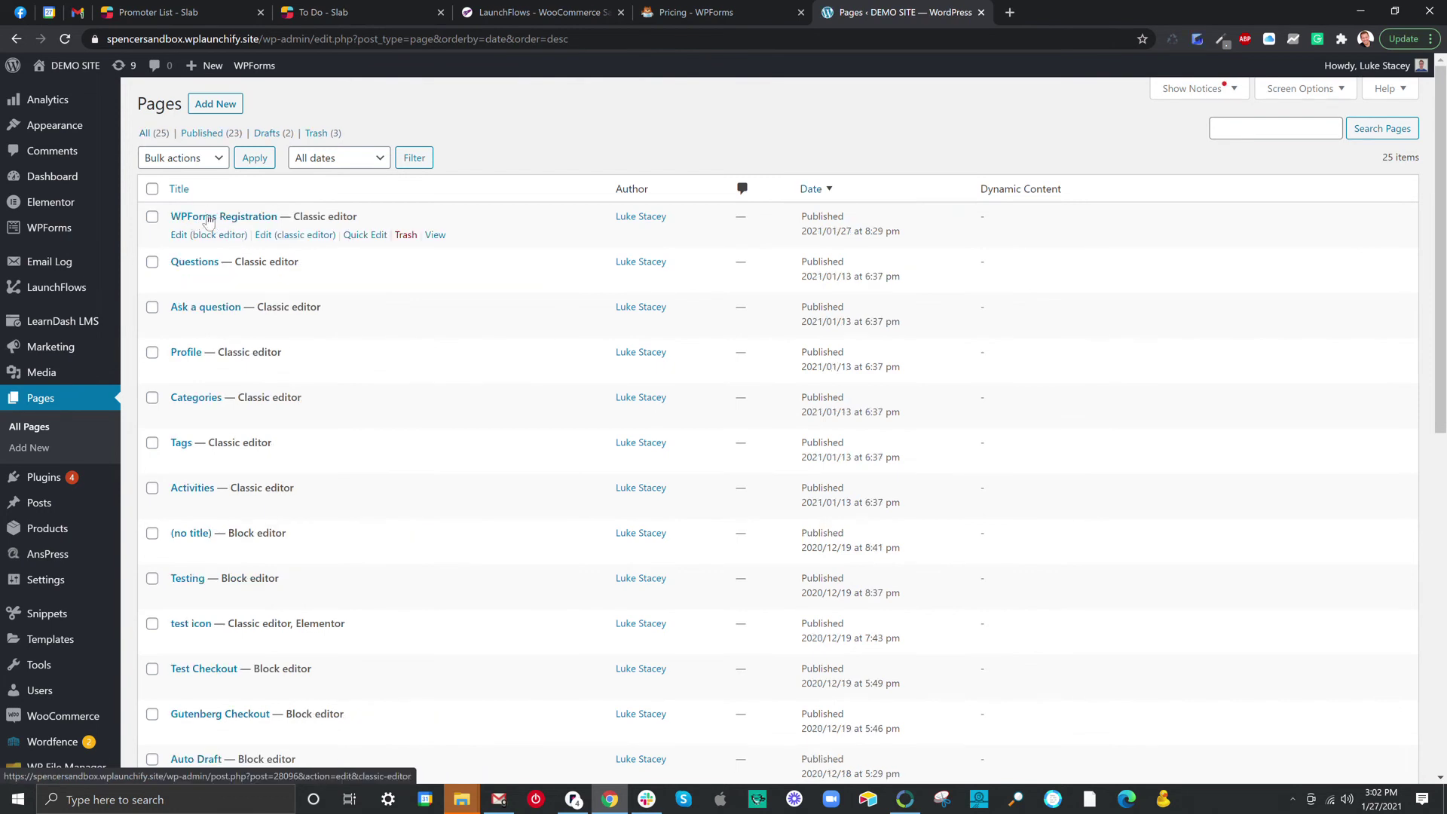
{"action": "left_click", "coordinate": [283, 237]}
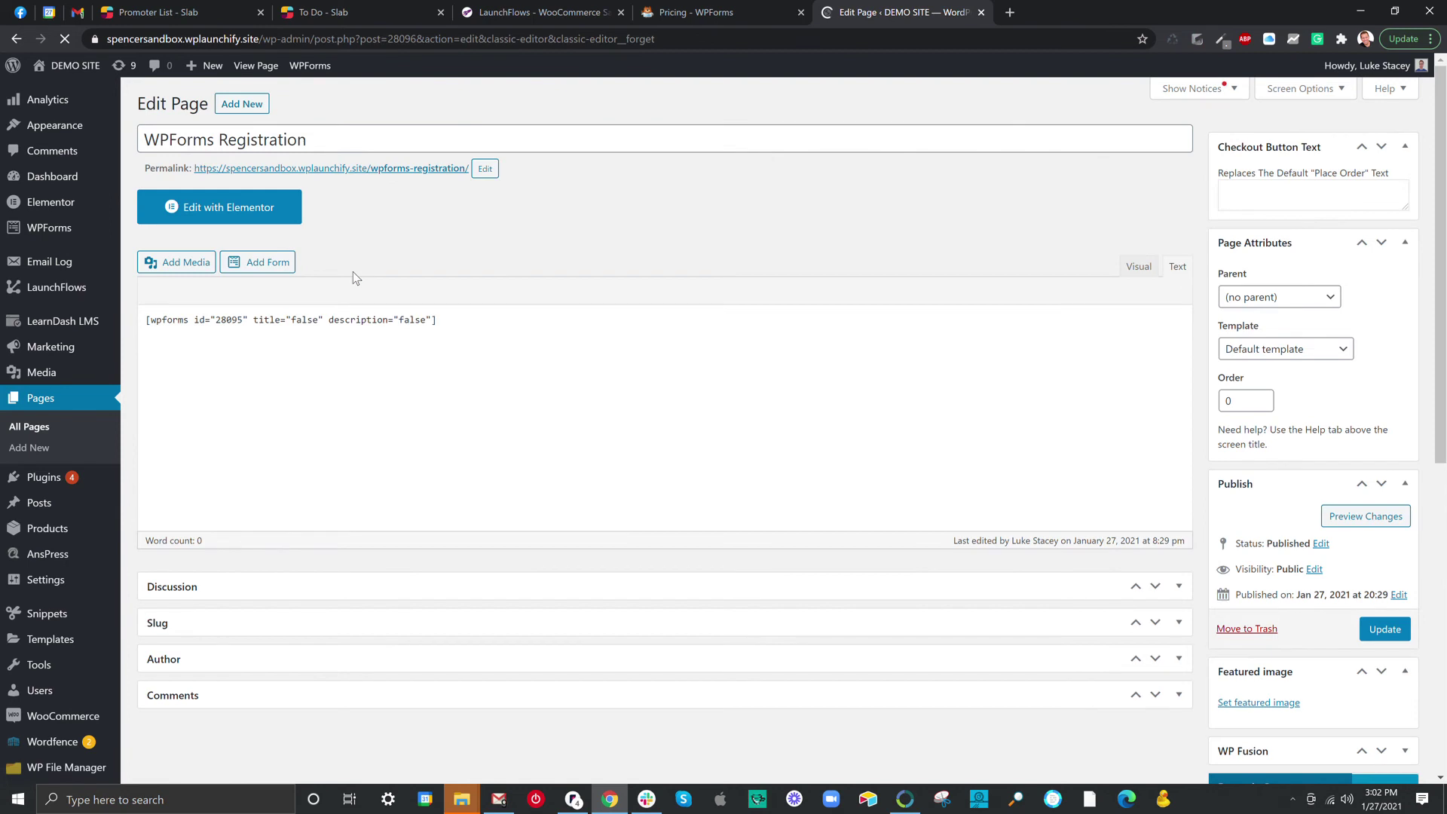
Select the form shortcode and open the page's permalink in an incognito window.
{"action": "left_click_drag", "start_coordinate": [437, 319], "coordinate": [142, 310]}
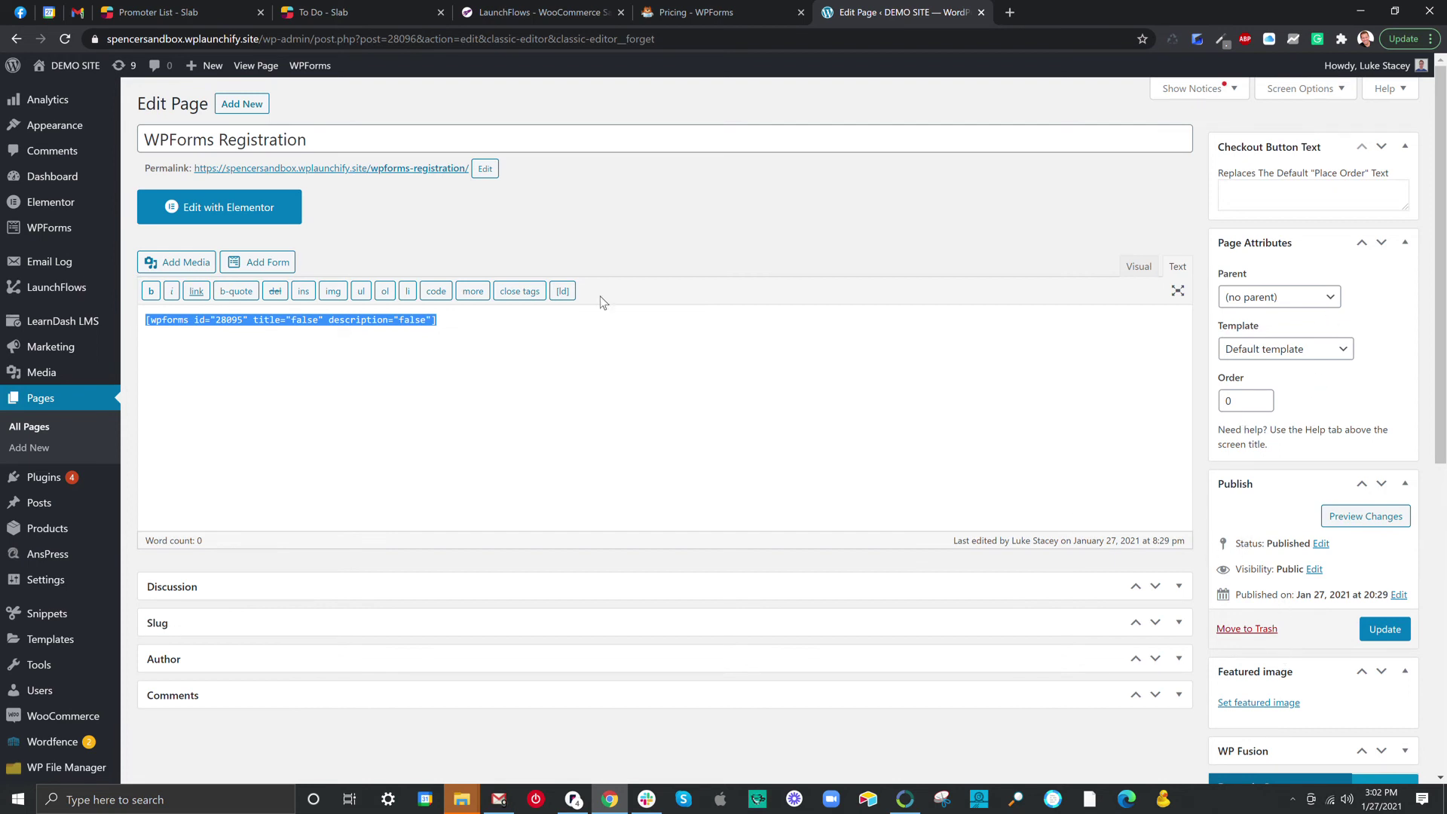
{"action": "right_click", "coordinate": [430, 169]}
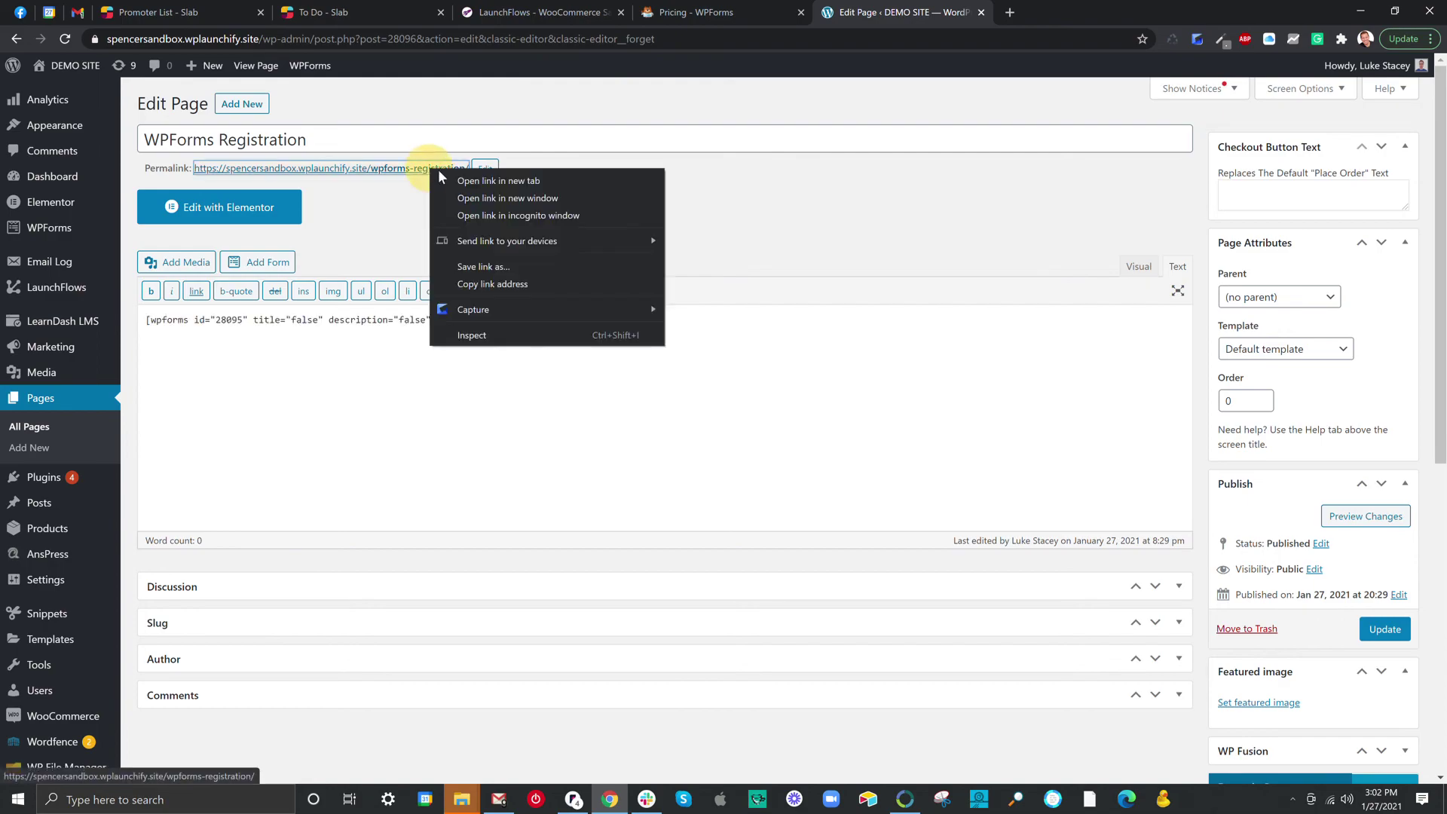
{"action": "left_click", "coordinate": [475, 217]}
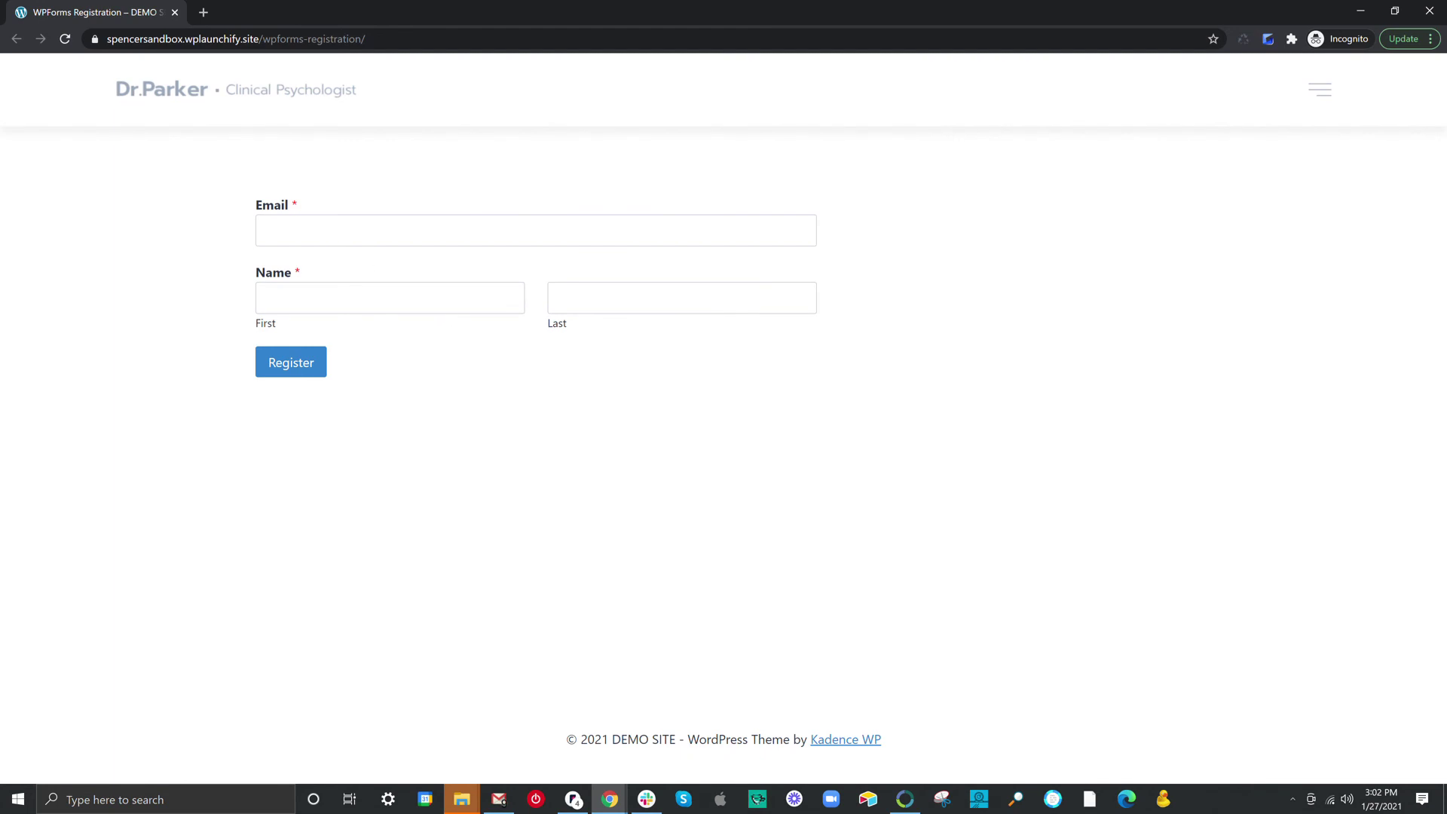
Dismiss the Email field's saved suggestions and return to the Edit Page window.
{"action": "left_click", "coordinate": [298, 230]}
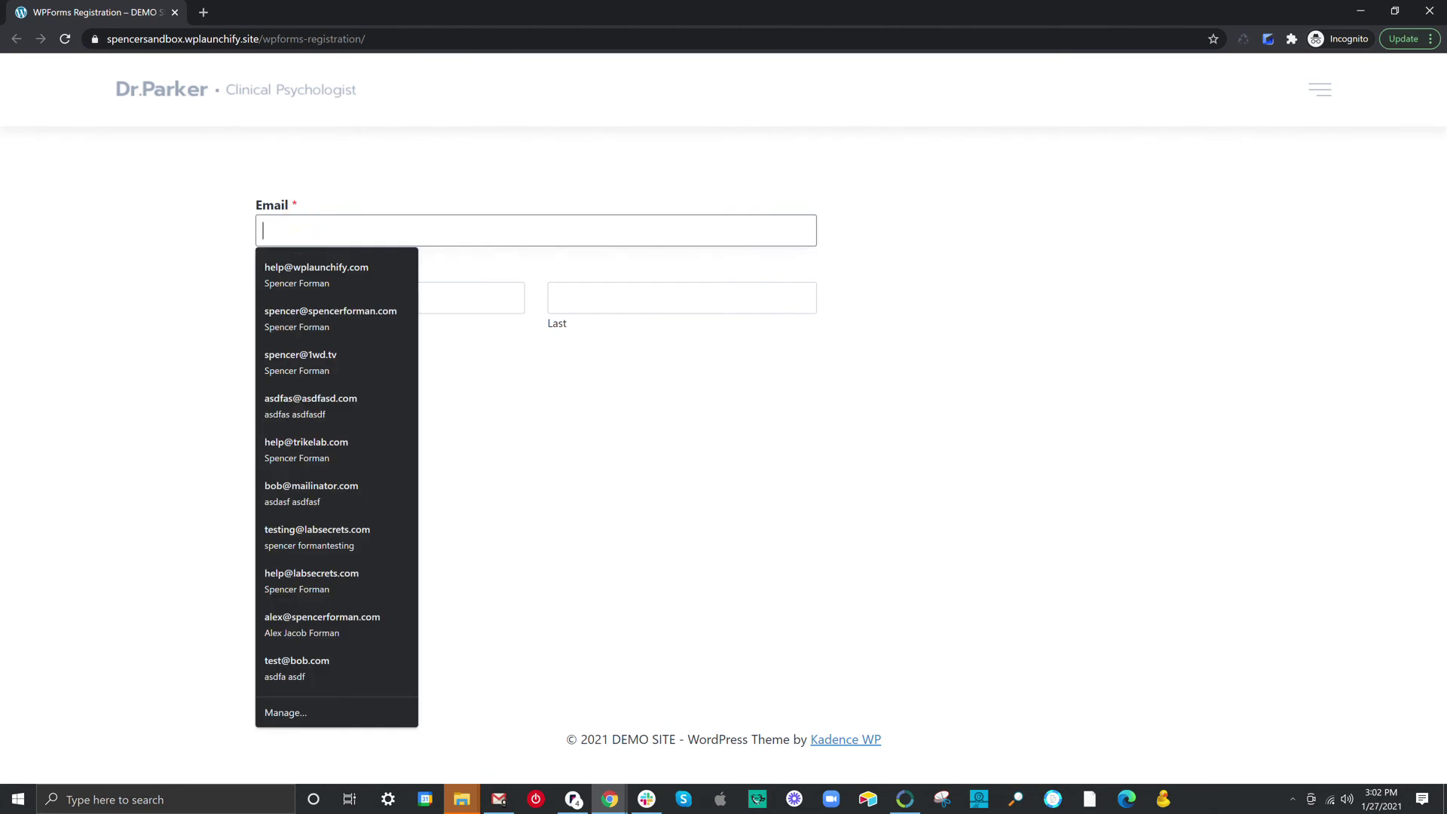
{"action": "left_click", "coordinate": [706, 397]}
{"action": "left_click", "coordinate": [610, 799]}
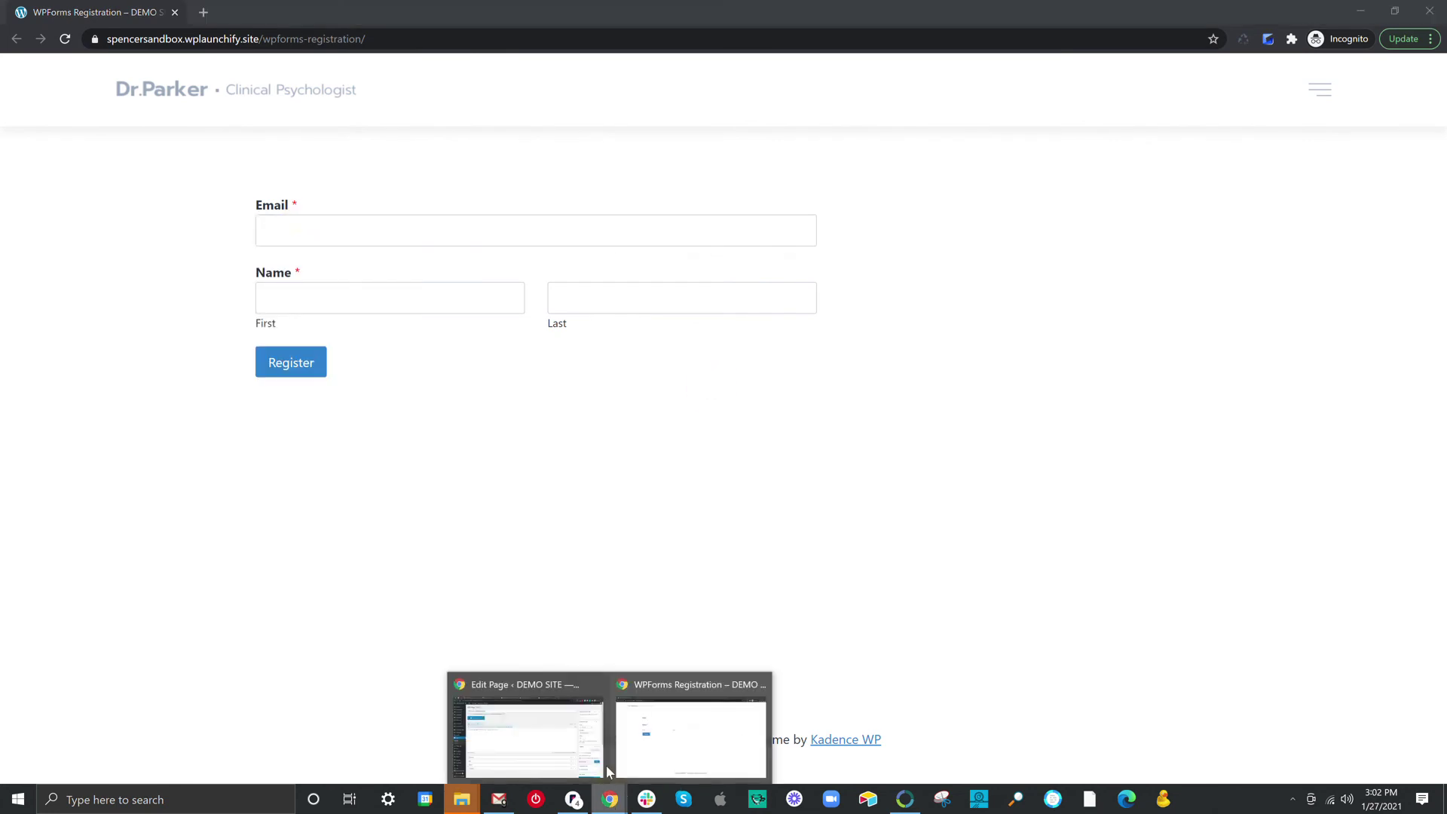
{"action": "left_click", "coordinate": [569, 744]}
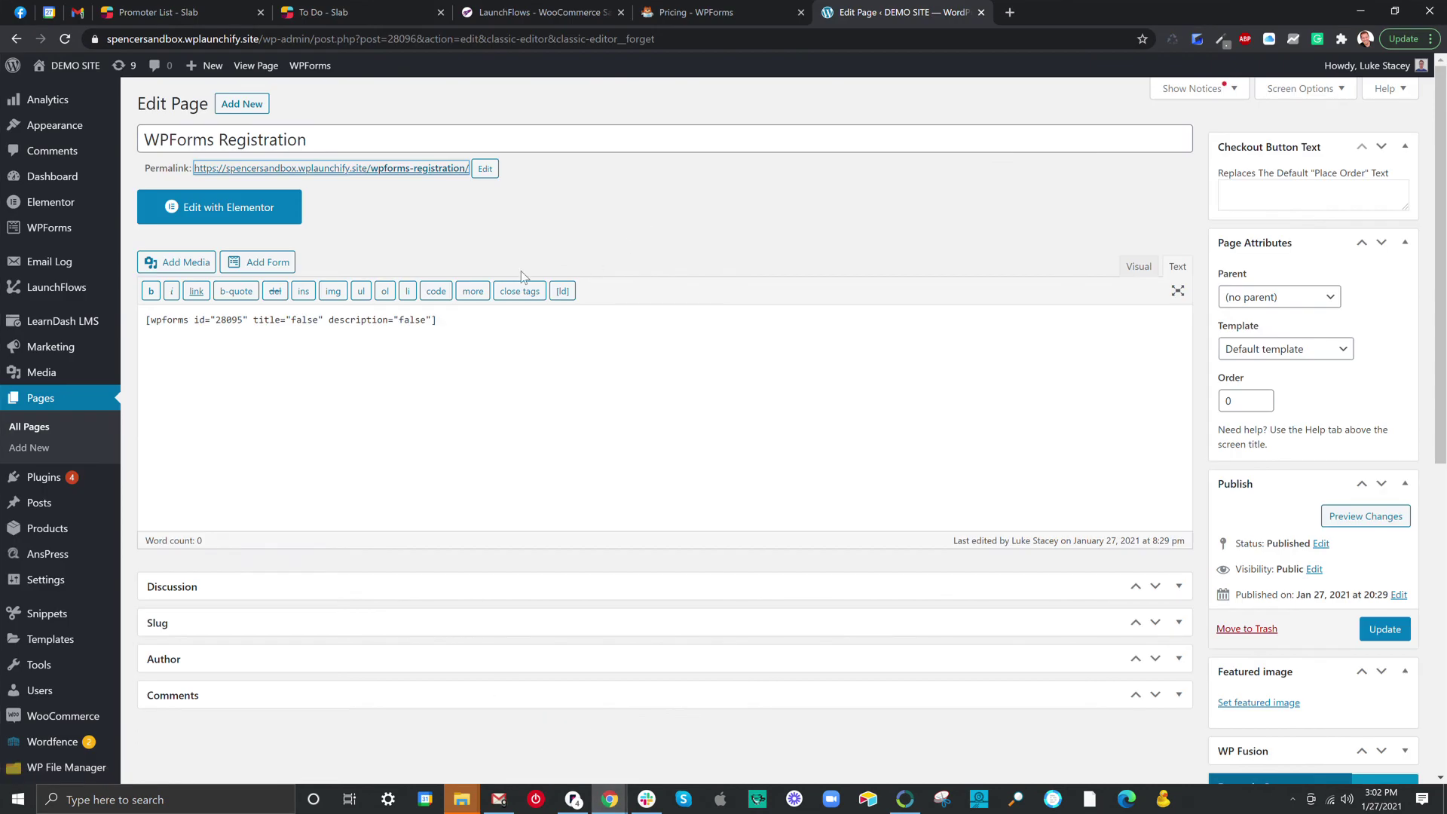
Open All Snippets and search 'snippets plugin for wordpress' in a new tab.
{"action": "mouse_move", "coordinate": [48, 616]}
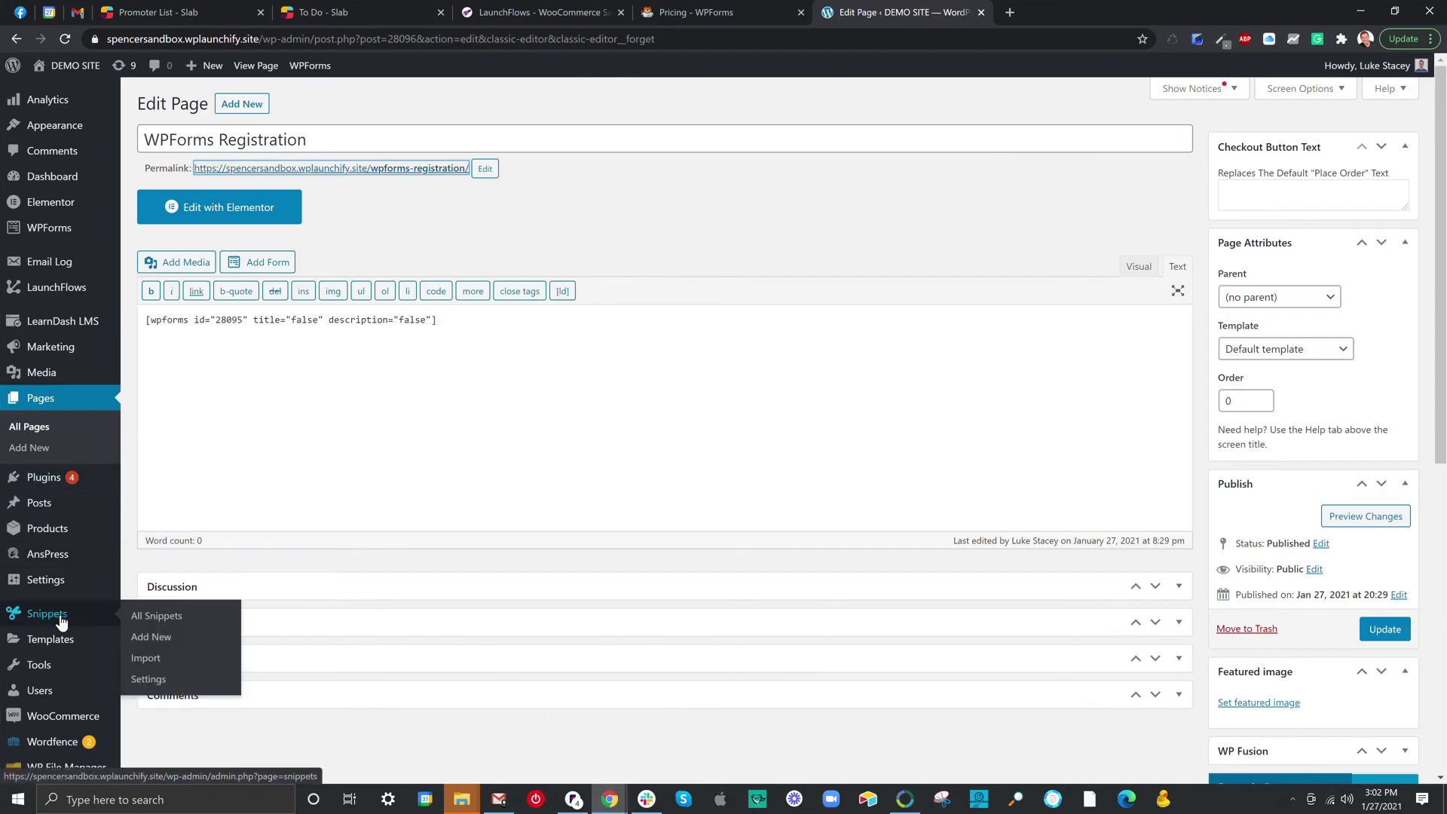
{"action": "left_click", "coordinate": [154, 616]}
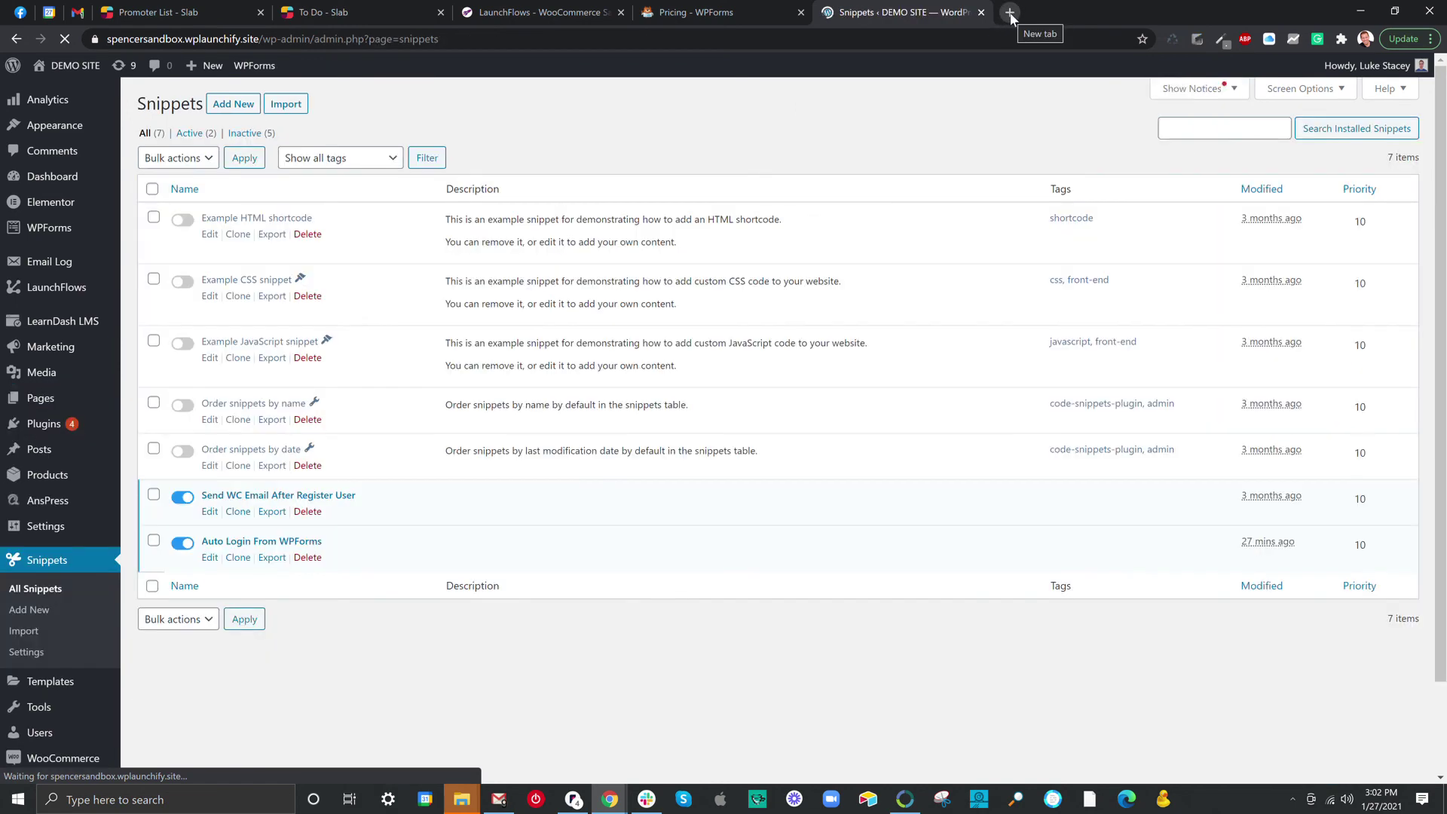
{"action": "left_click", "coordinate": [1010, 12]}
{"action": "type", "text": "snip"}
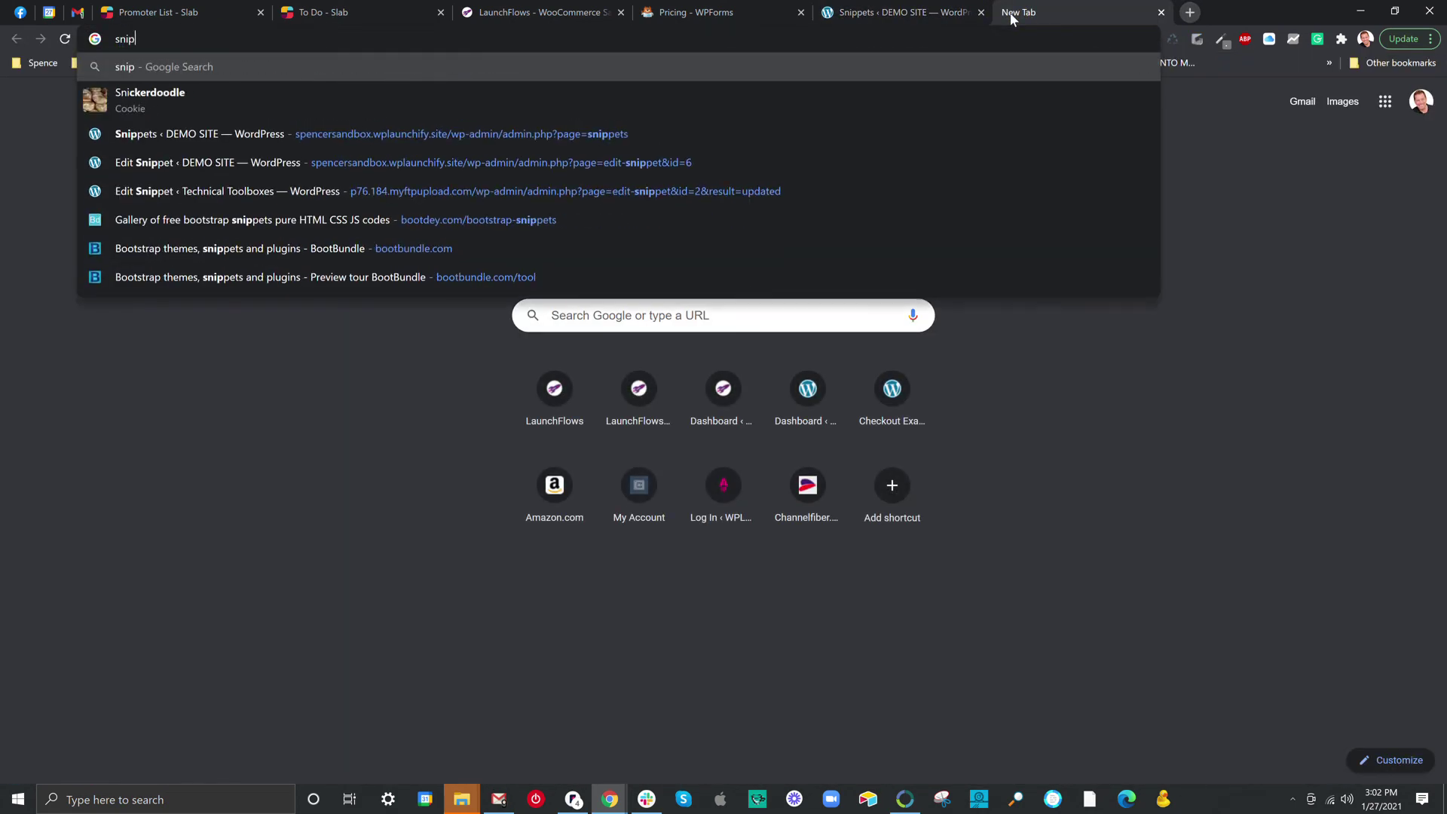
{"action": "type", "text": "pets plugi"}
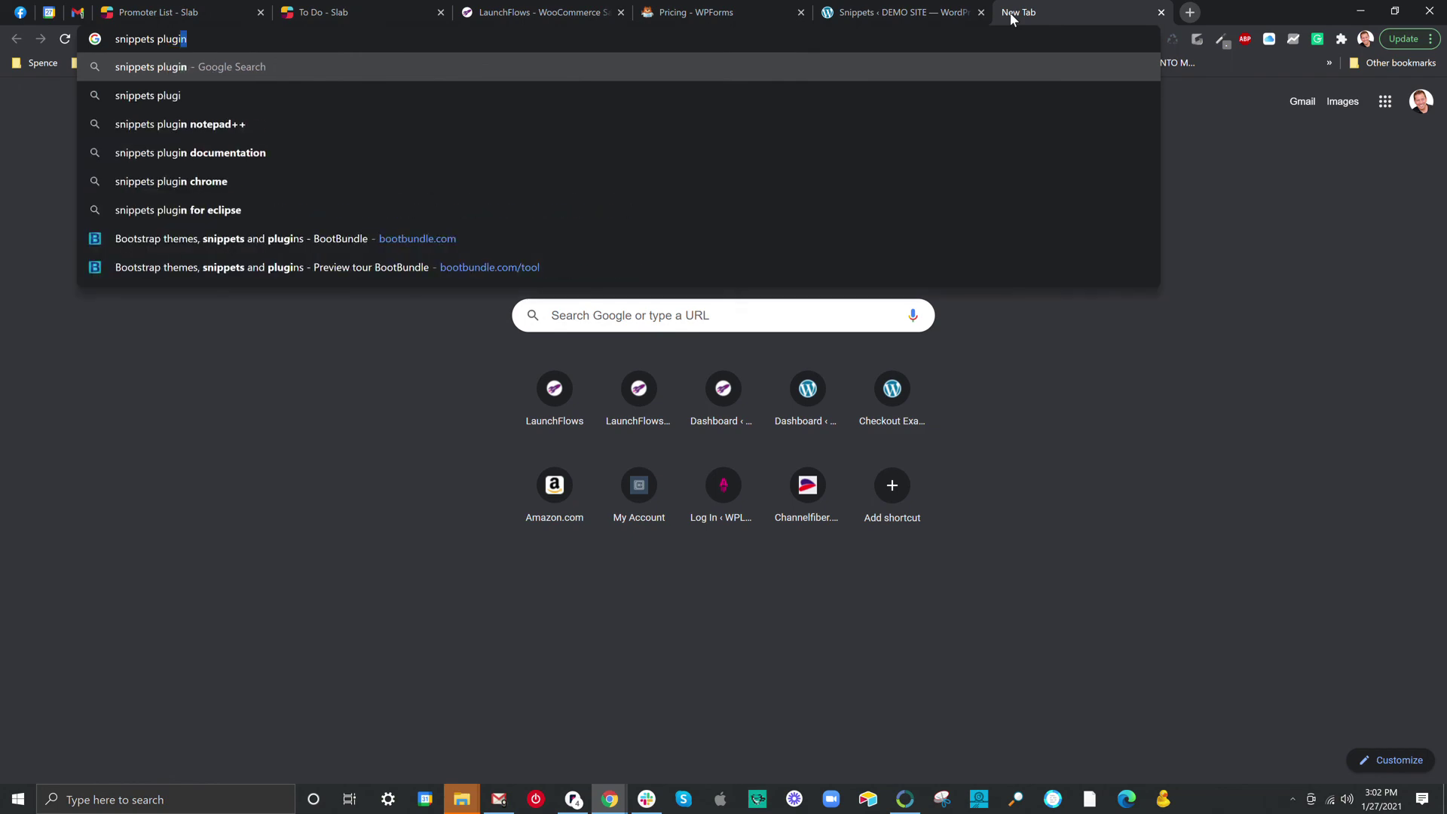
{"action": "type", "text": "n or wo"}
{"action": "key", "text": "BackSpace"}
{"action": "key", "text": "BackSpace"}
{"action": "key", "text": "BackSpace"}
{"action": "key", "text": "BackSpace"}
{"action": "key", "text": "BackSpace"}
{"action": "type", "text": "f"}
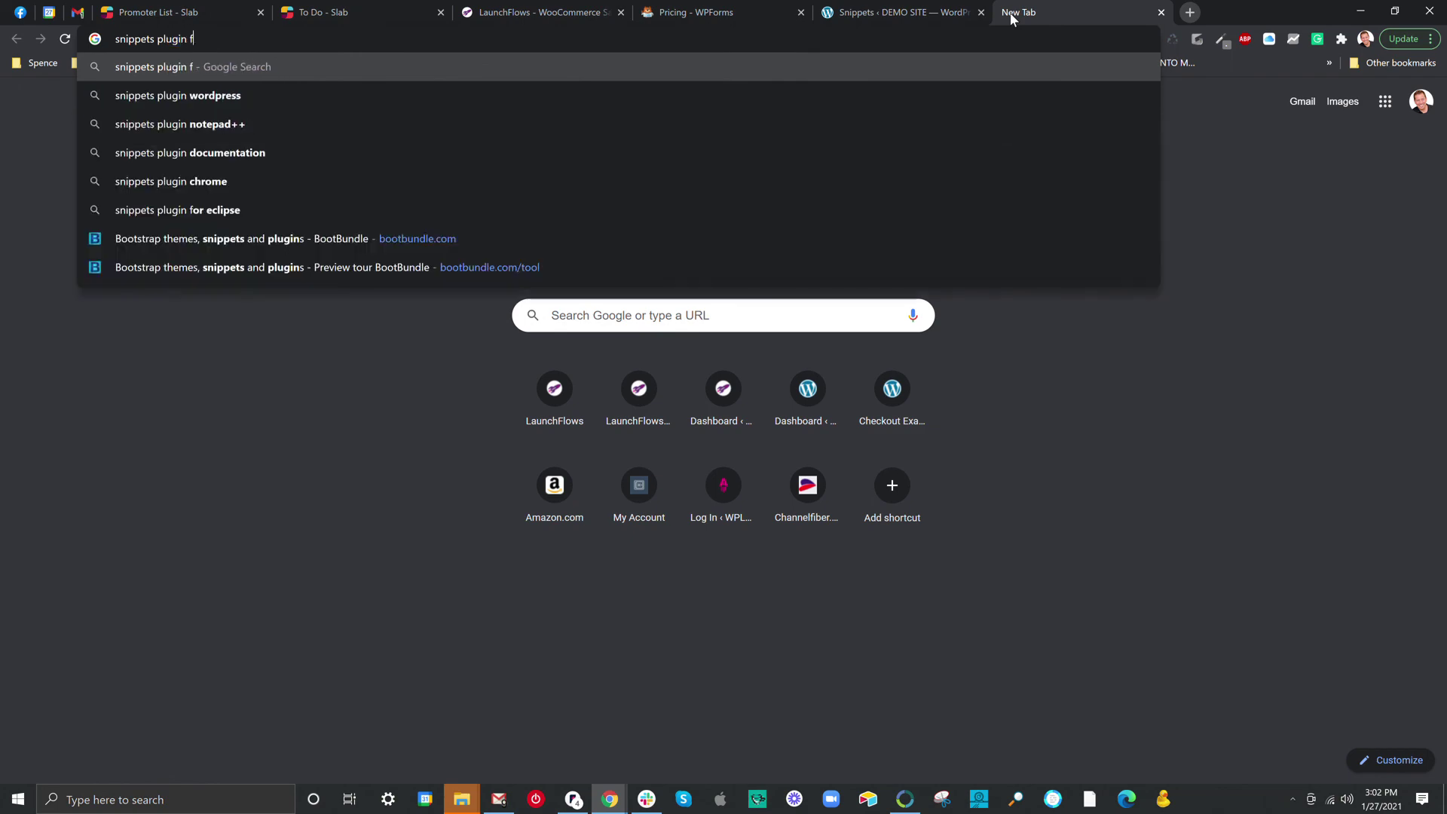
{"action": "type", "text": "or wordpress"}
{"action": "key", "text": "Return"}
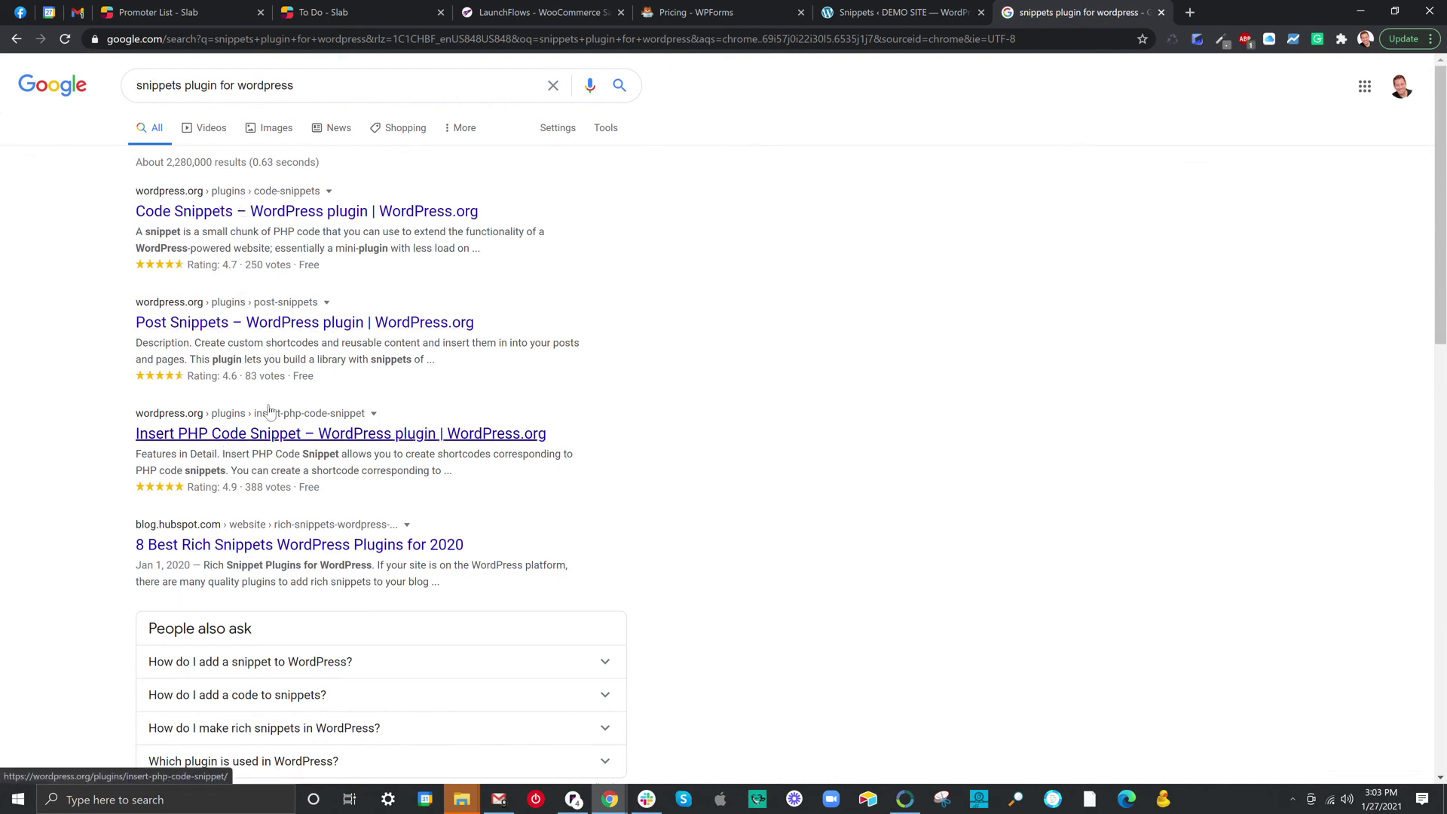
Close the search tab, view the Auto Login From WPForms snippet's code, then close its tab.
{"action": "left_click", "coordinate": [1161, 12]}
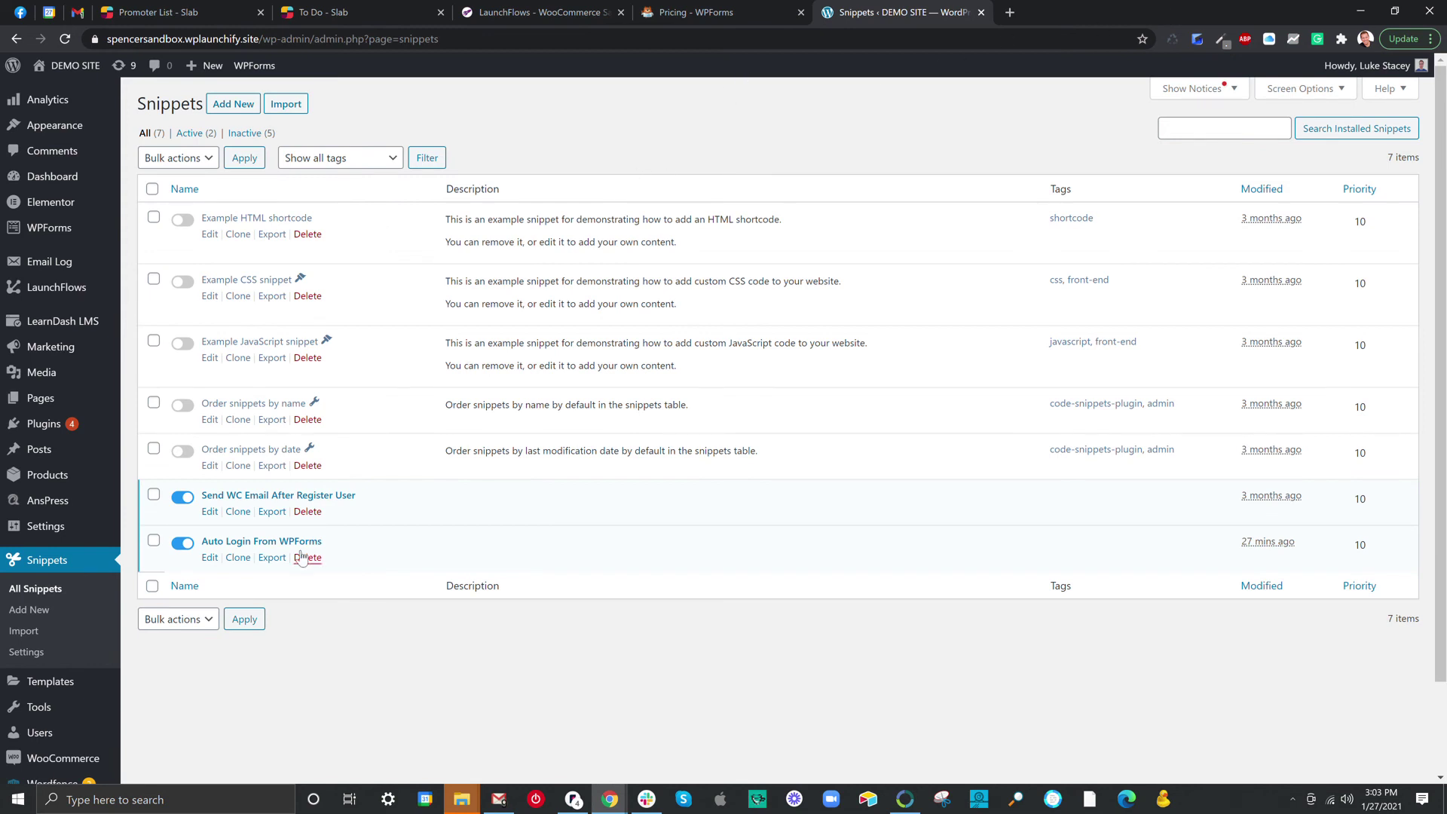
{"action": "left_click", "coordinate": [237, 544]}
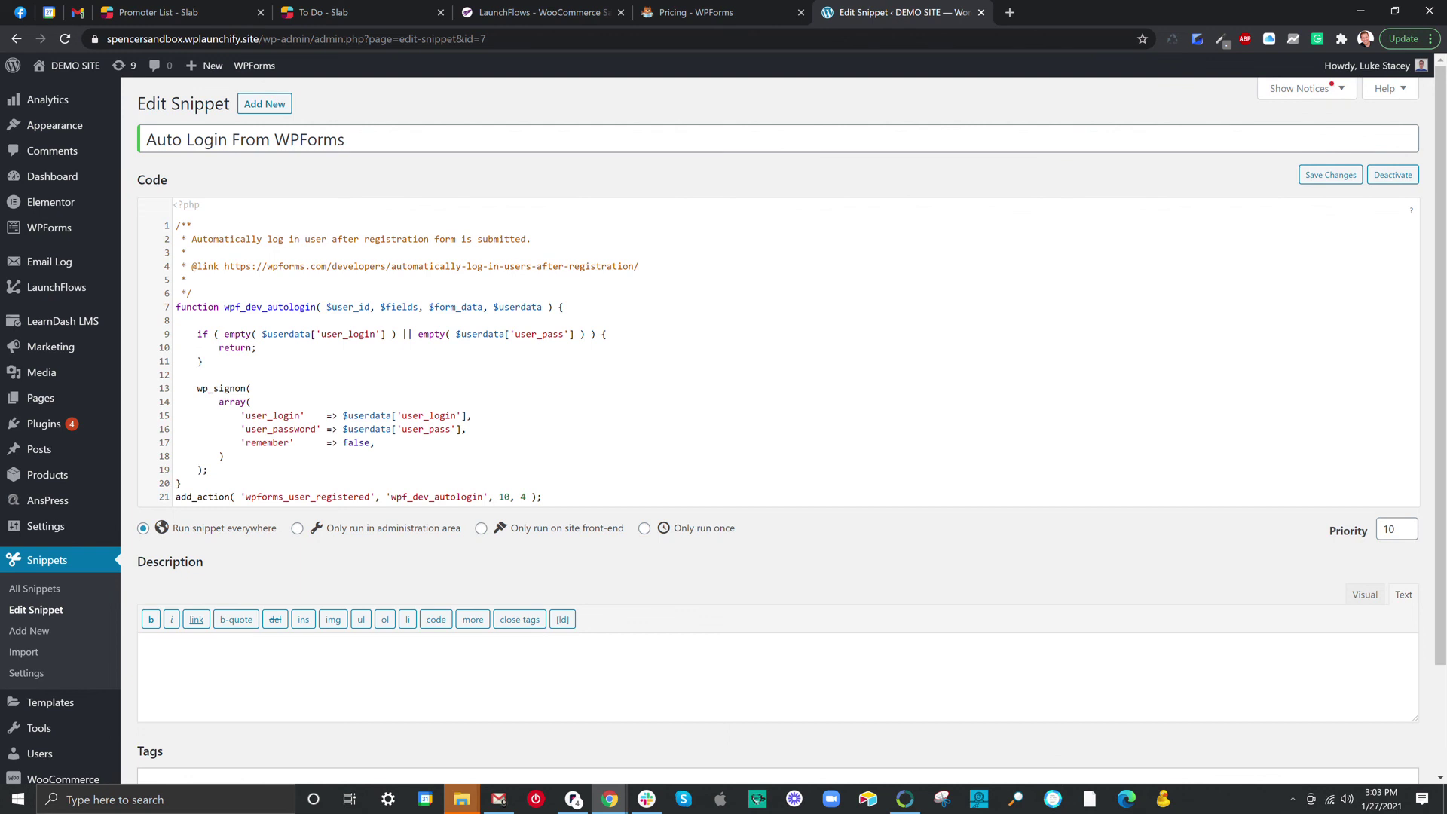
{"action": "left_click", "coordinate": [981, 12]}
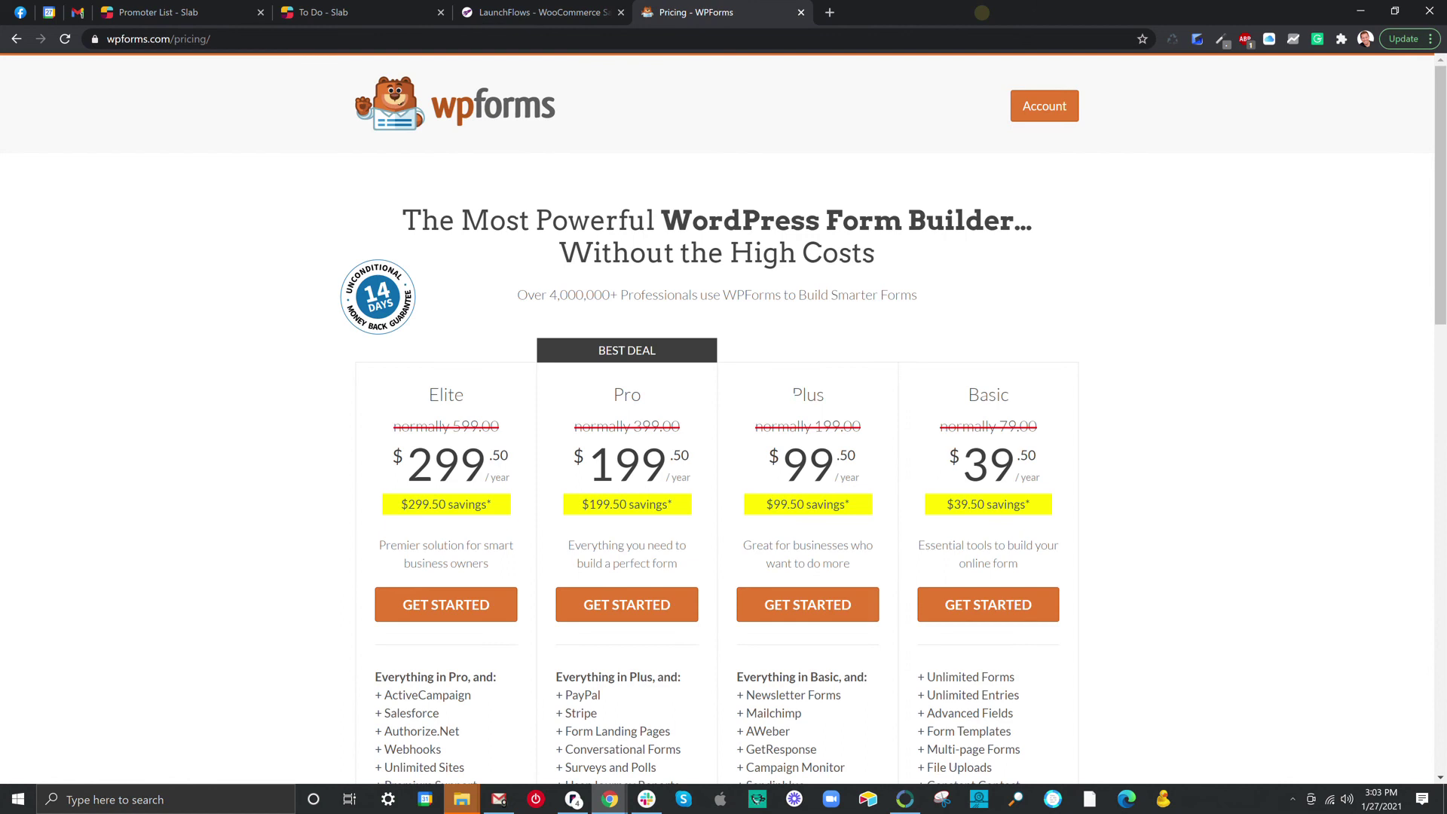
Bring the private window with the registration page to the front.
{"action": "left_click", "coordinate": [573, 12]}
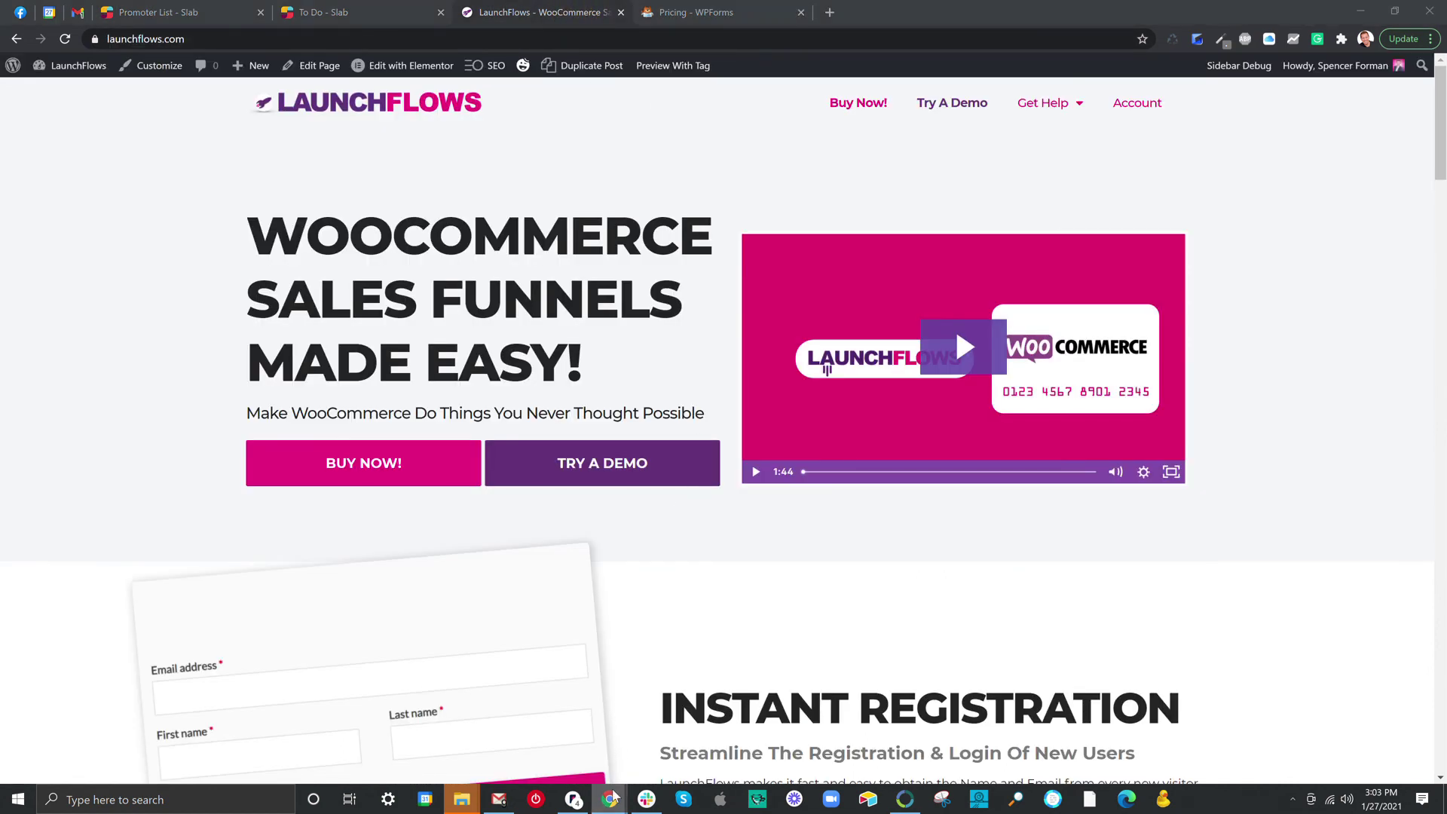
{"action": "mouse_move", "coordinate": [614, 797]}
{"action": "left_click", "coordinate": [679, 734]}
Submit the registration form with a test e-mail address and test first and last names.
{"action": "left_click", "coordinate": [284, 226]}
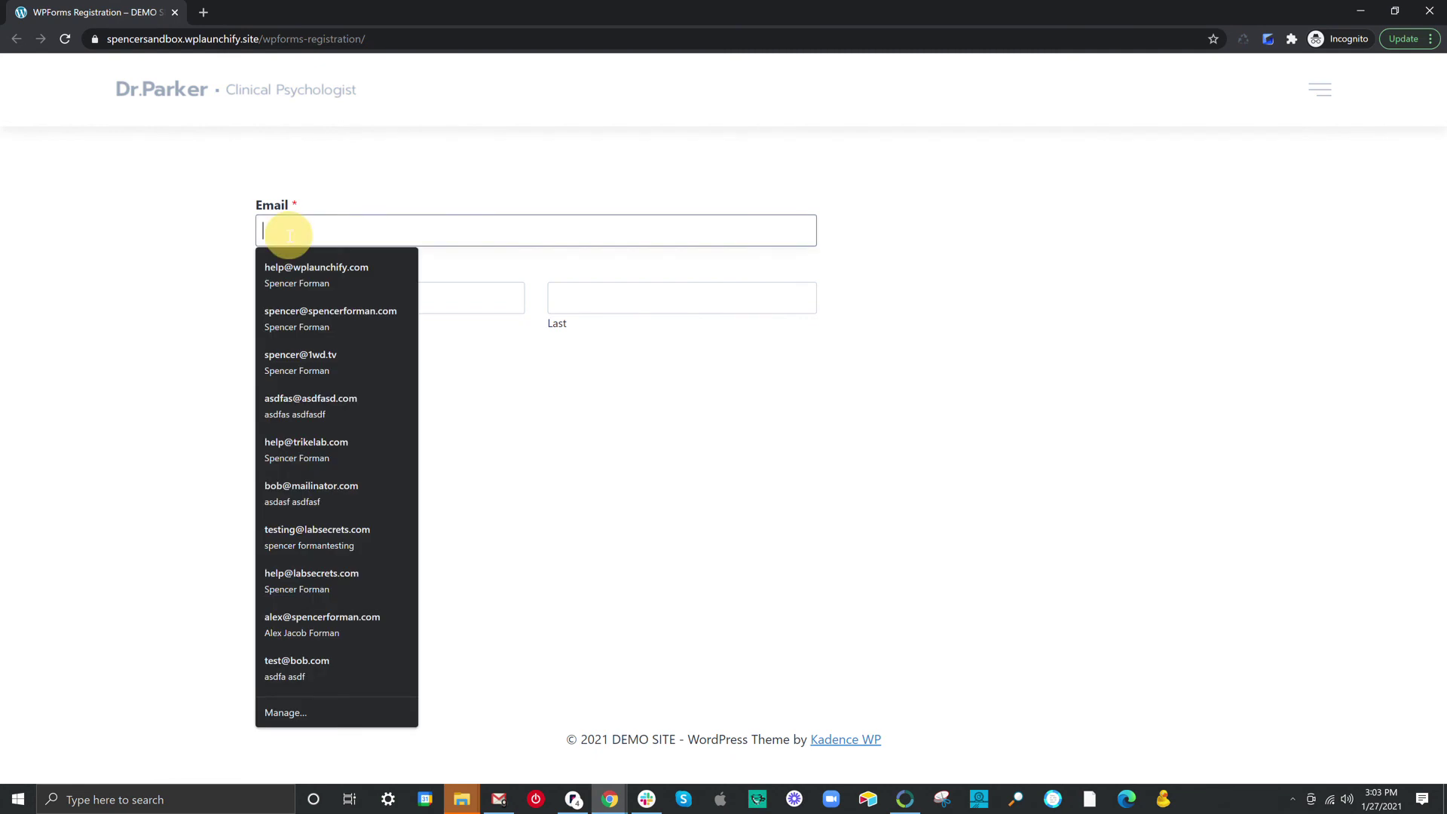
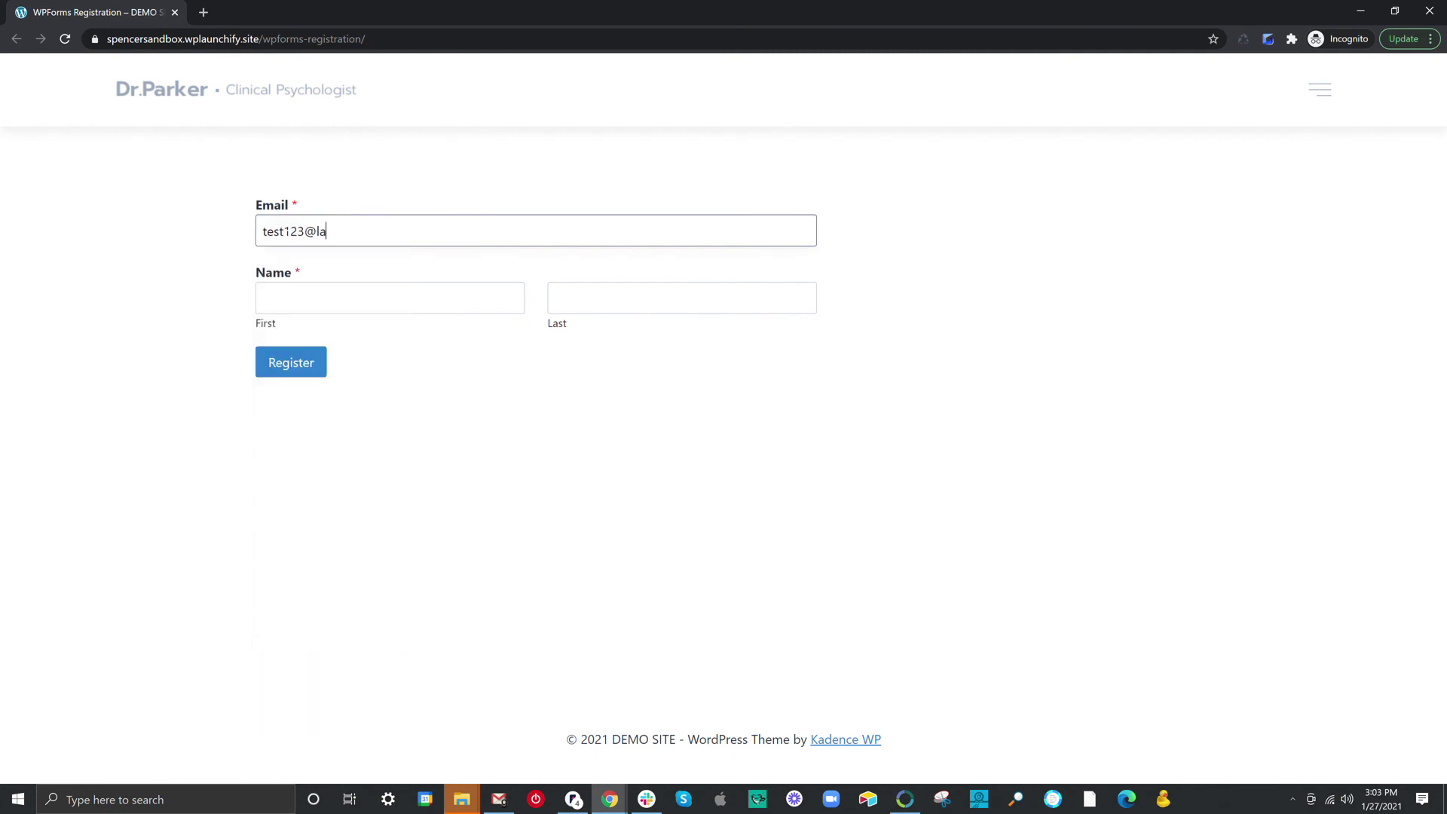
{"action": "key", "text": "Tab"}
{"action": "type", "text": "Test123"}
{"action": "key", "text": "Tab"}
{"action": "type", "text": "Teste"}
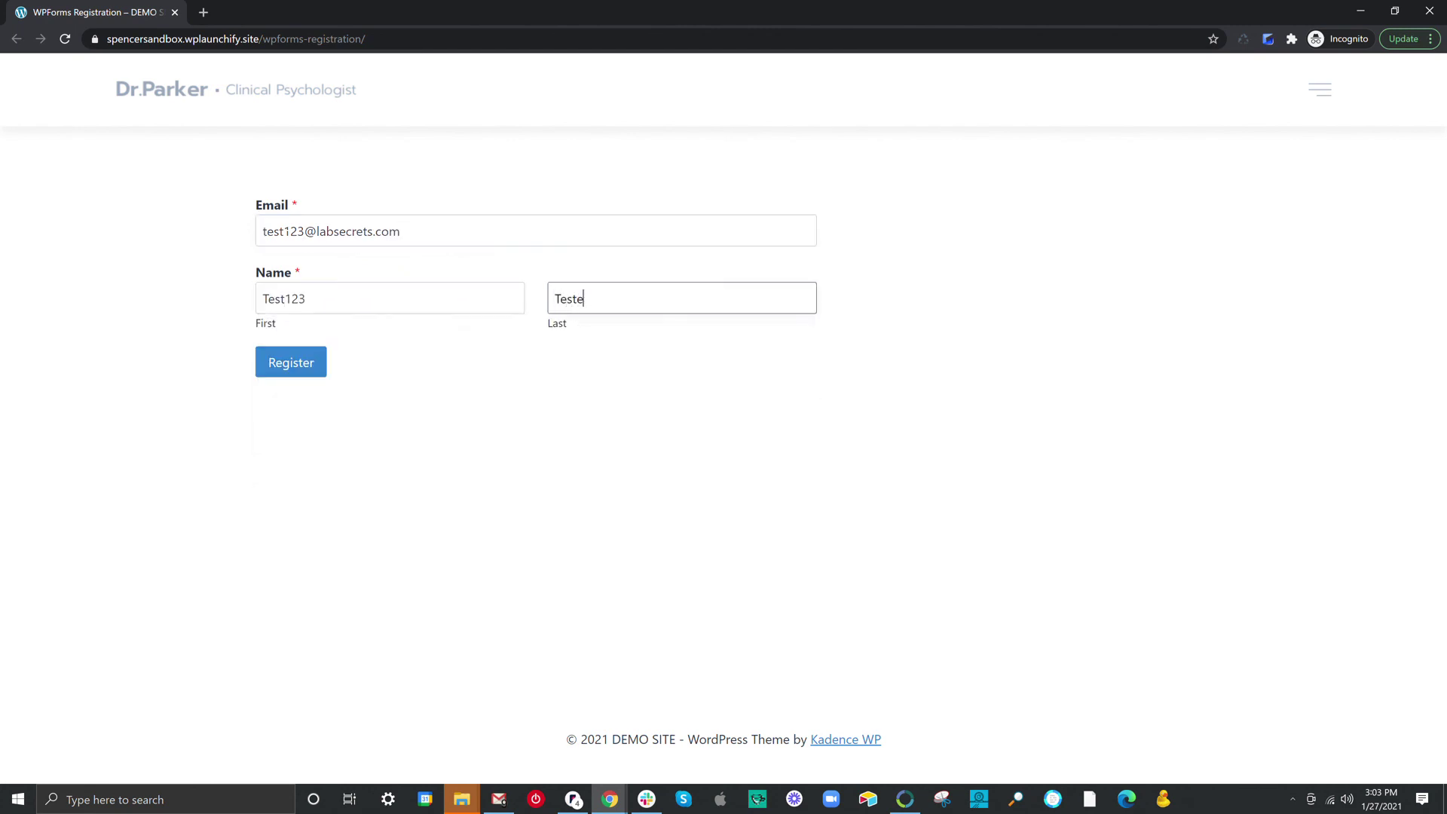
{"action": "key", "text": "BackSpace"}
{"action": "type", "text": "123"}
{"action": "left_click", "coordinate": [289, 367]}
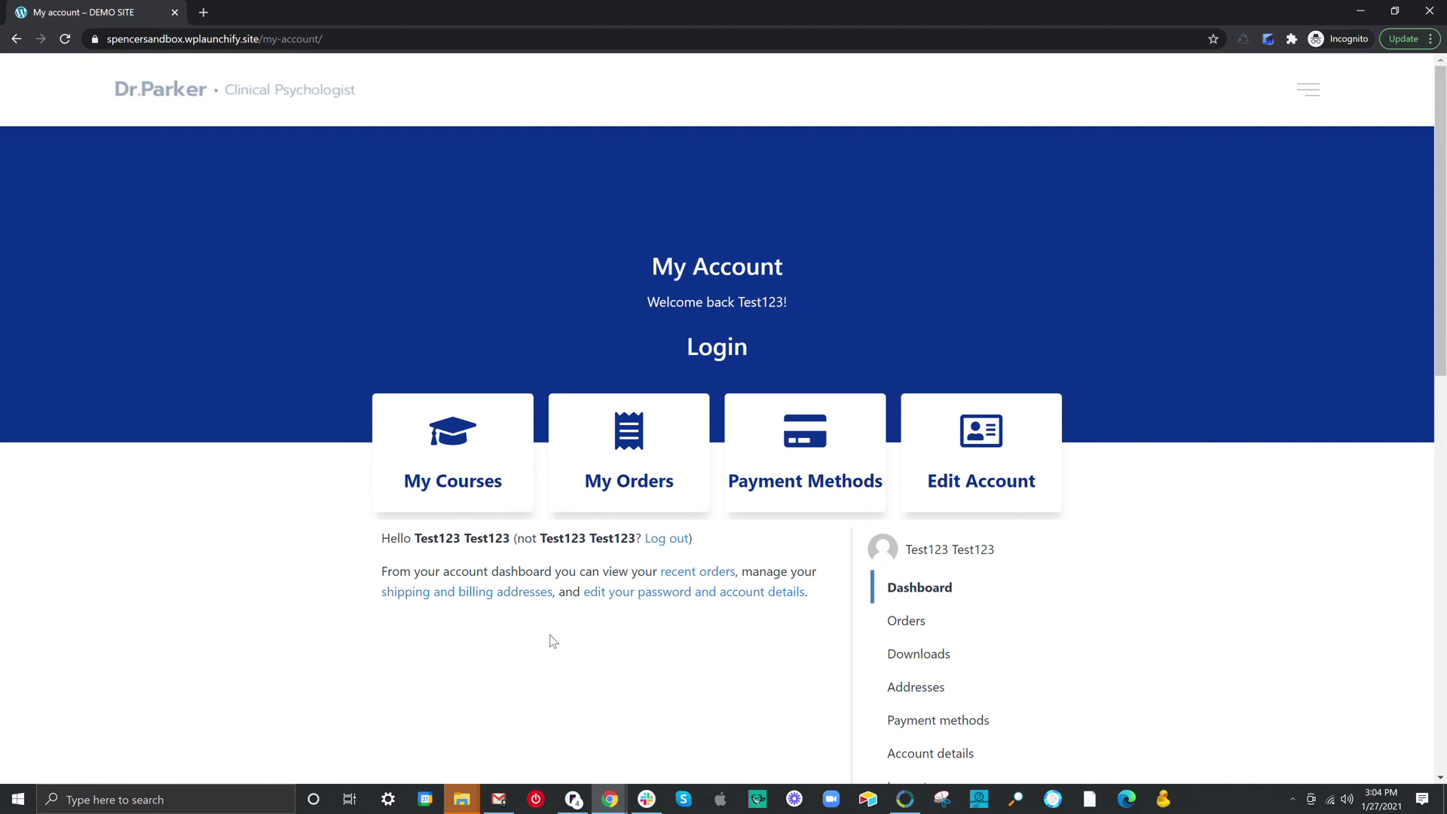
{"action": "scroll", "coordinate": [724, 528], "scroll_direction": "down", "scroll_amount": 1}
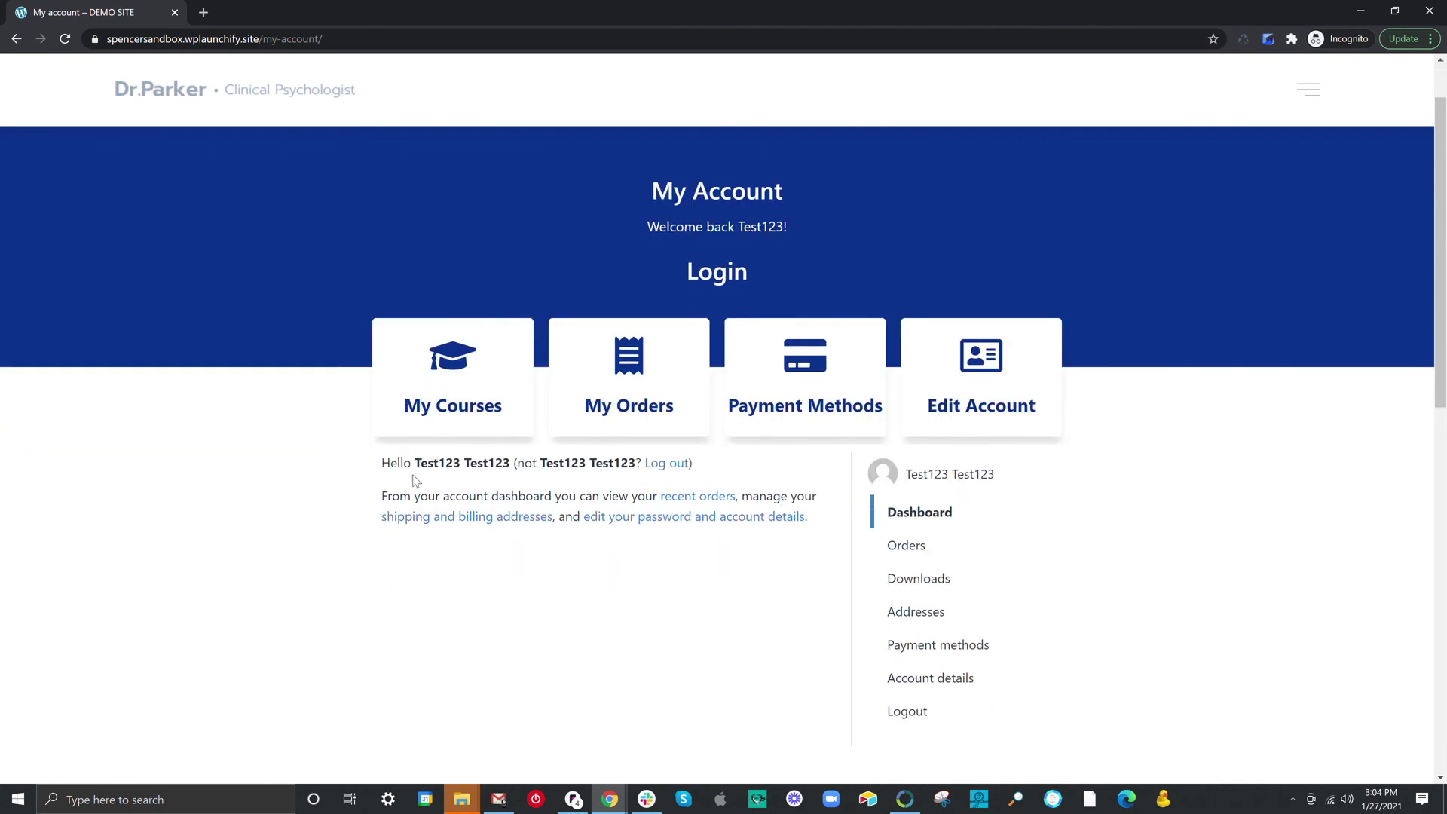